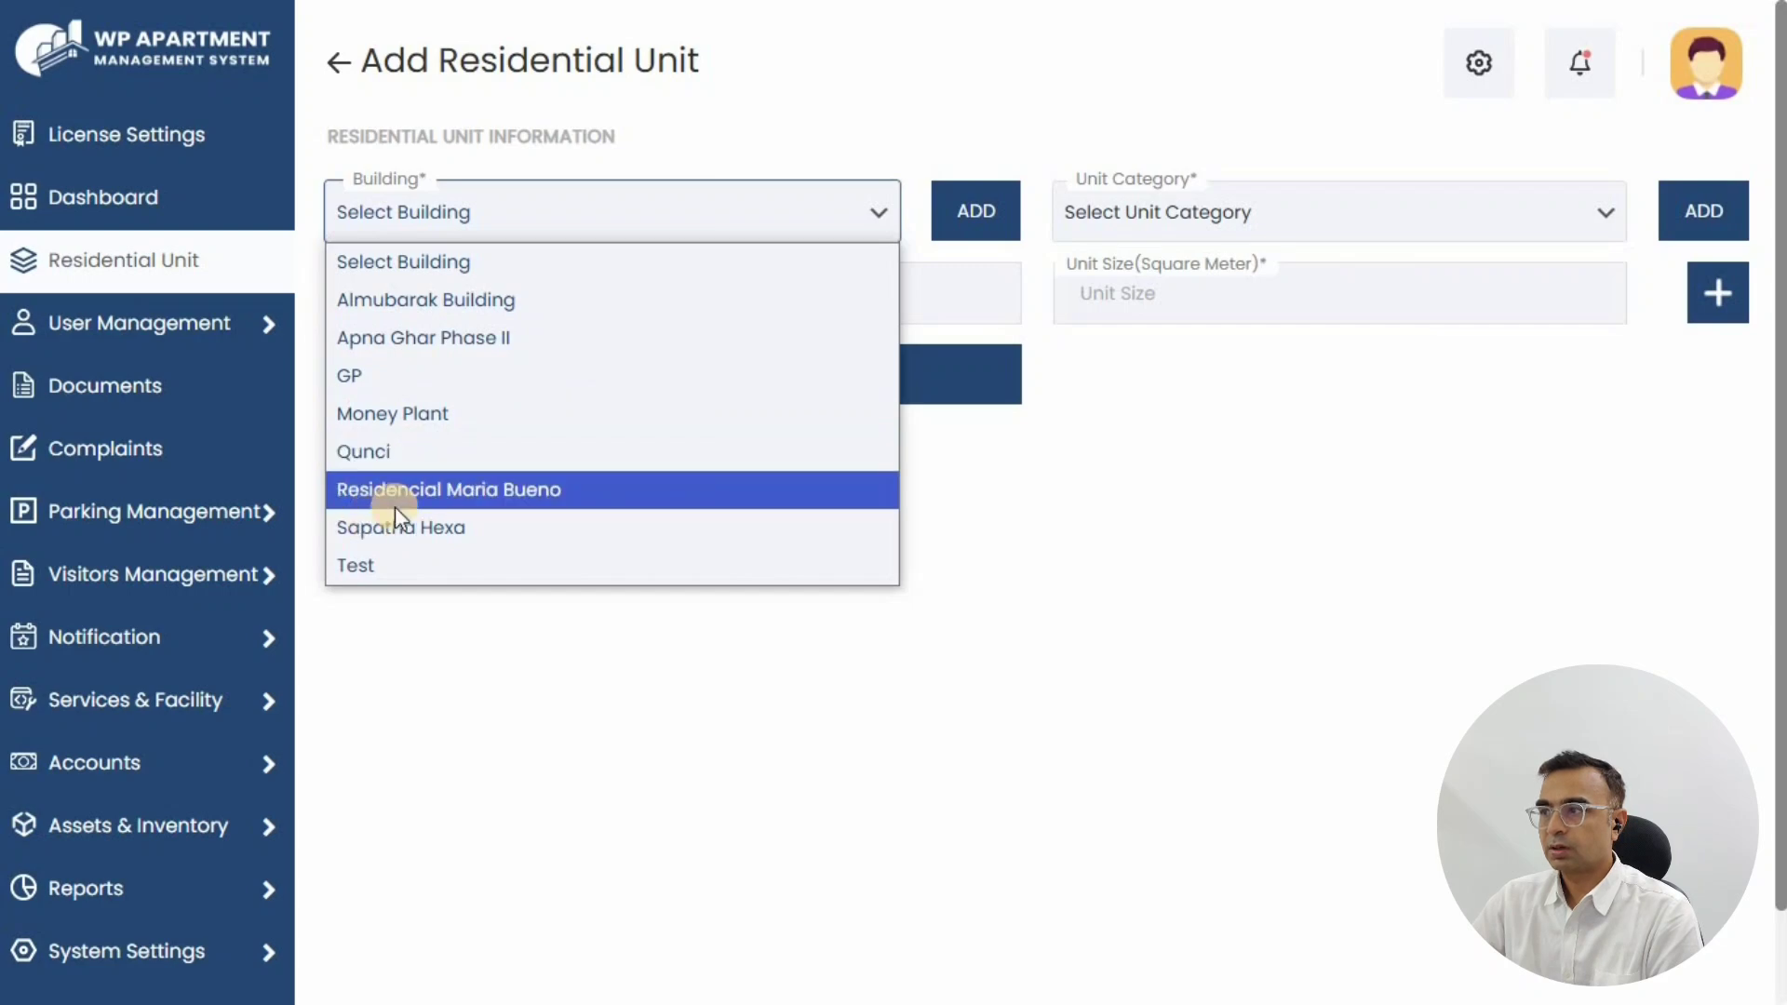
Step: Add Office unit A 206 of 1250 m² to the Money Plant building
left_click(445, 415)
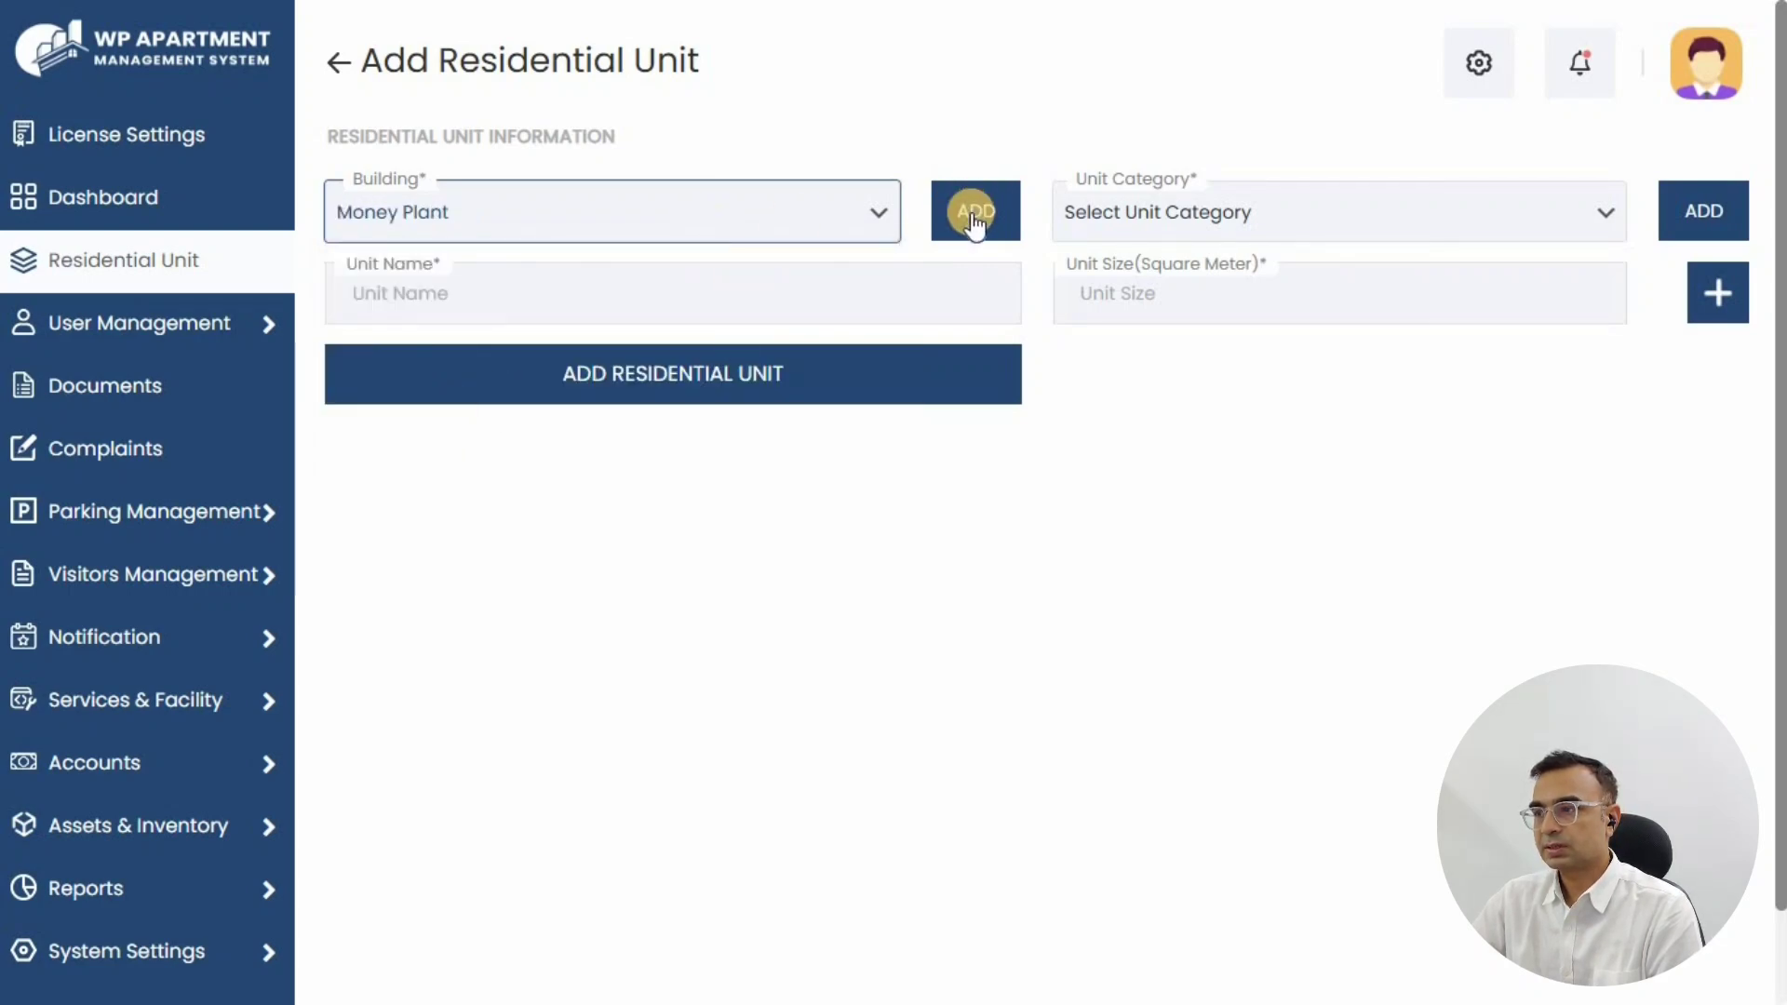
left_click(1187, 212)
left_click(1138, 490)
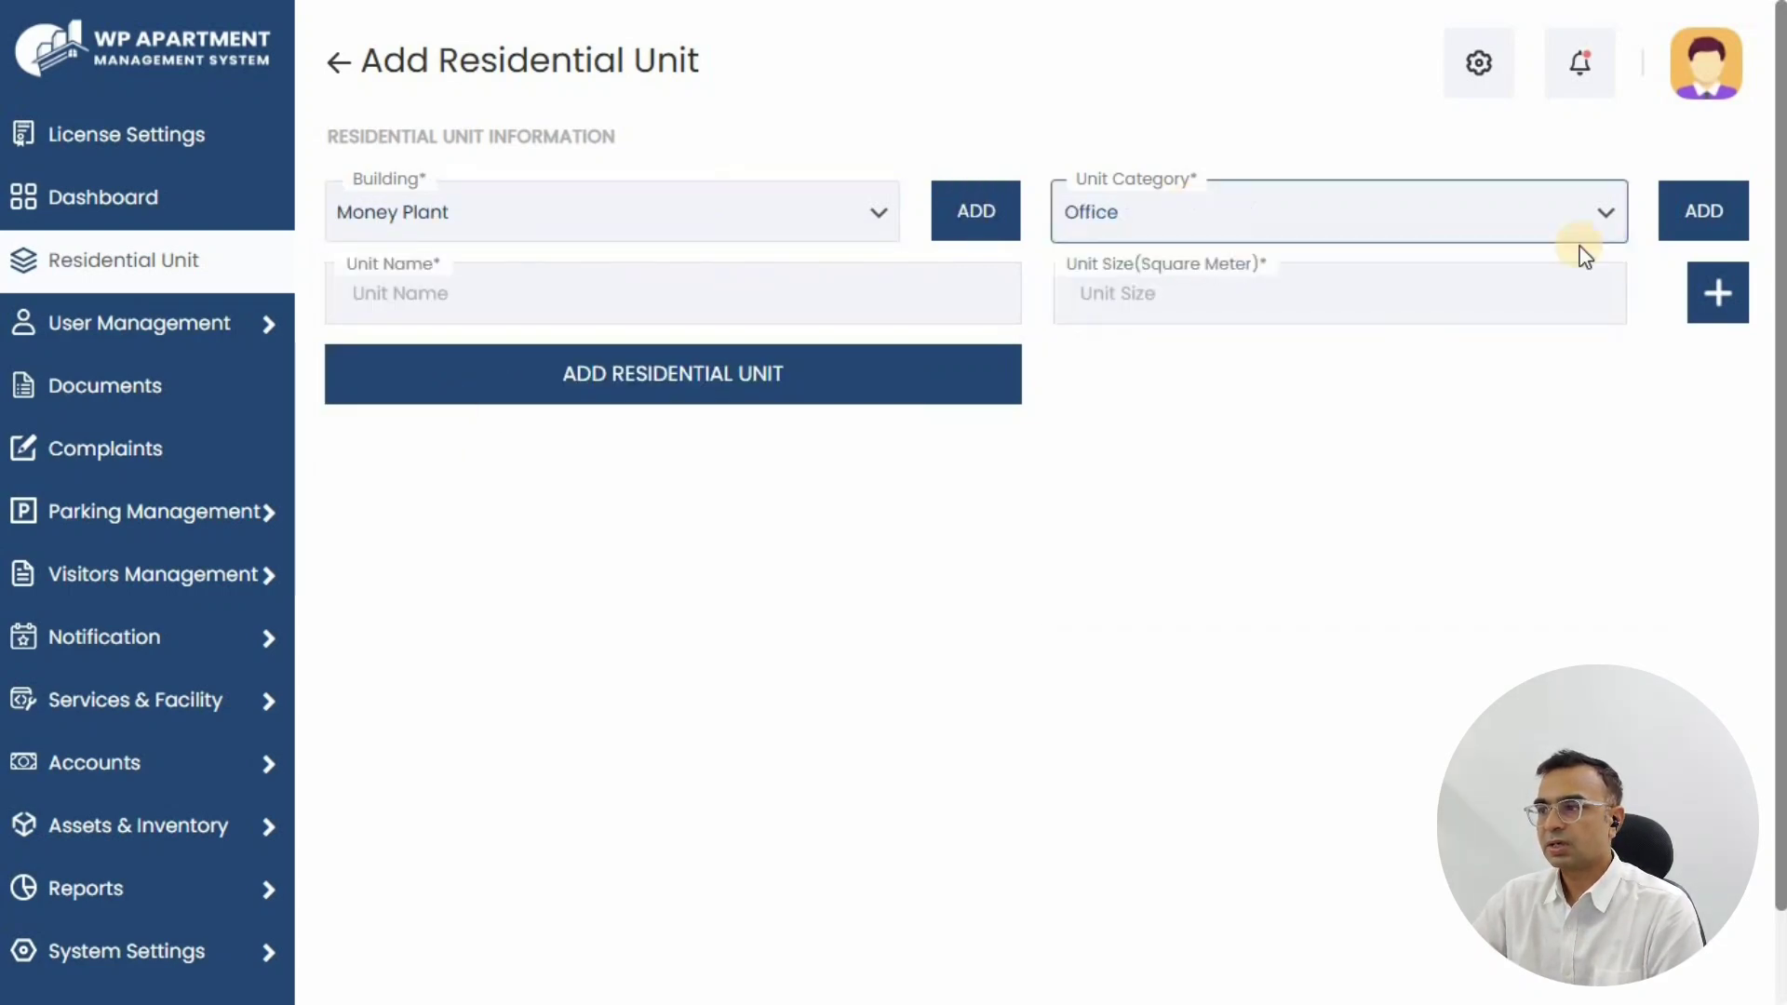
left_click(451, 293)
left_click(504, 344)
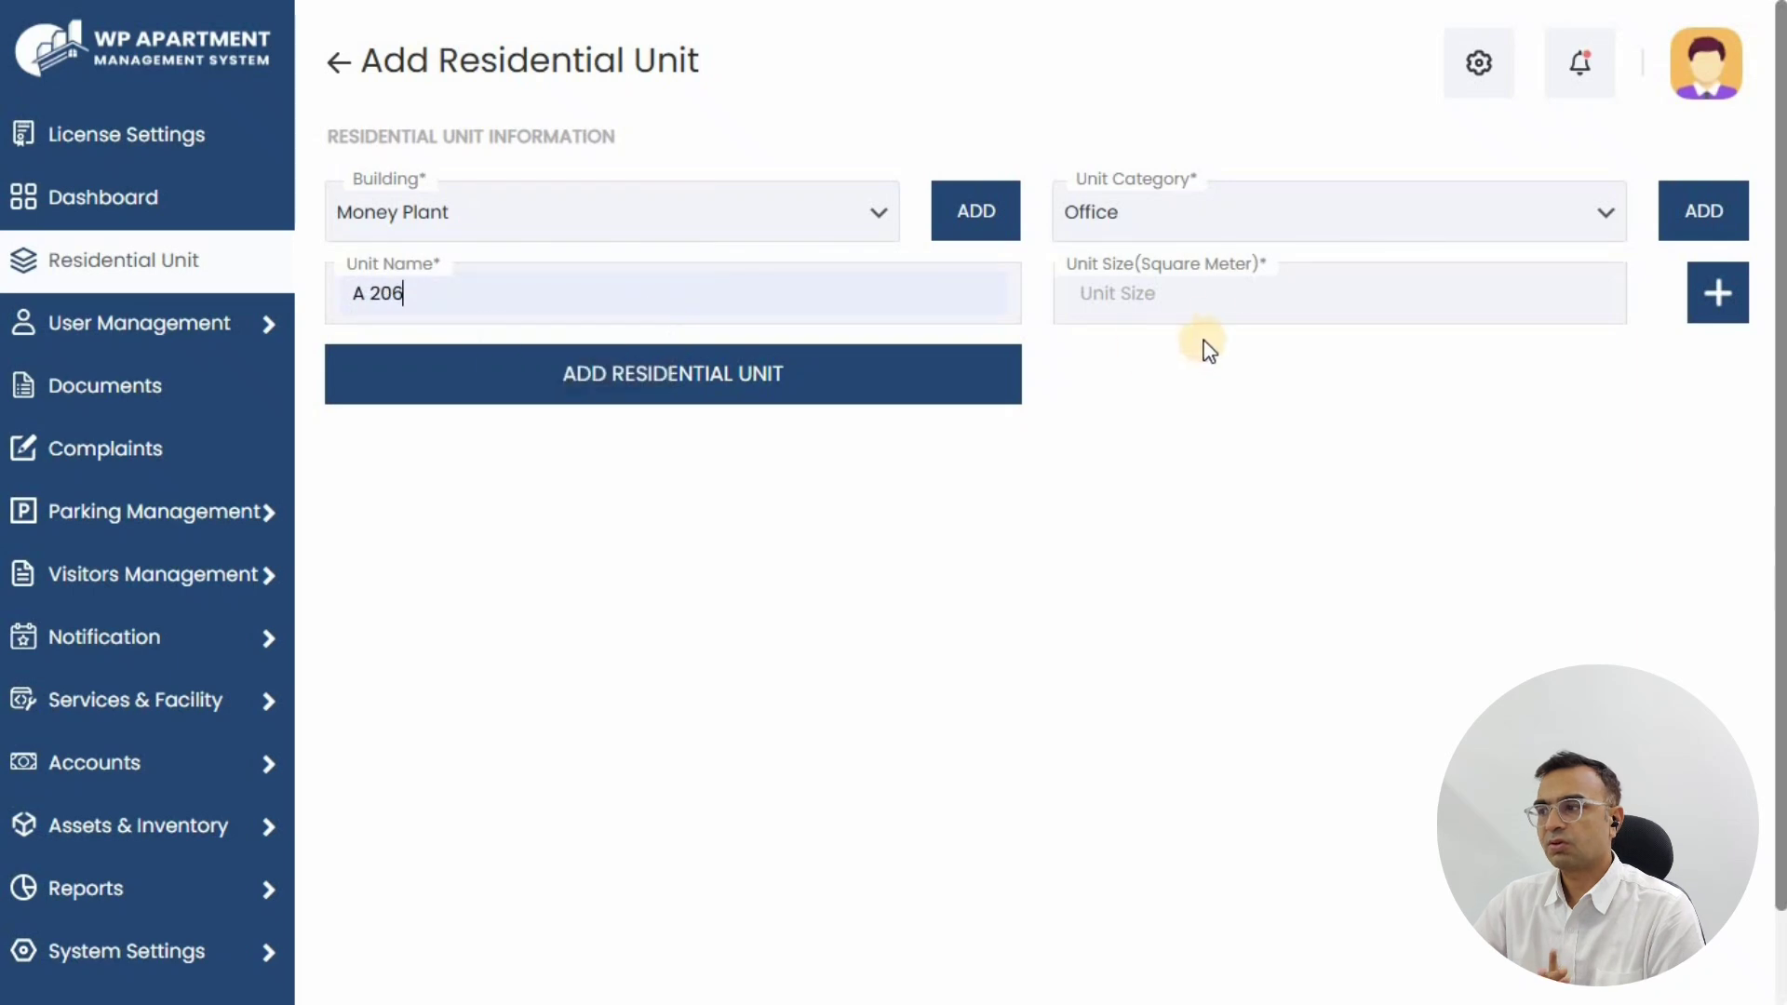
left_click(1216, 315)
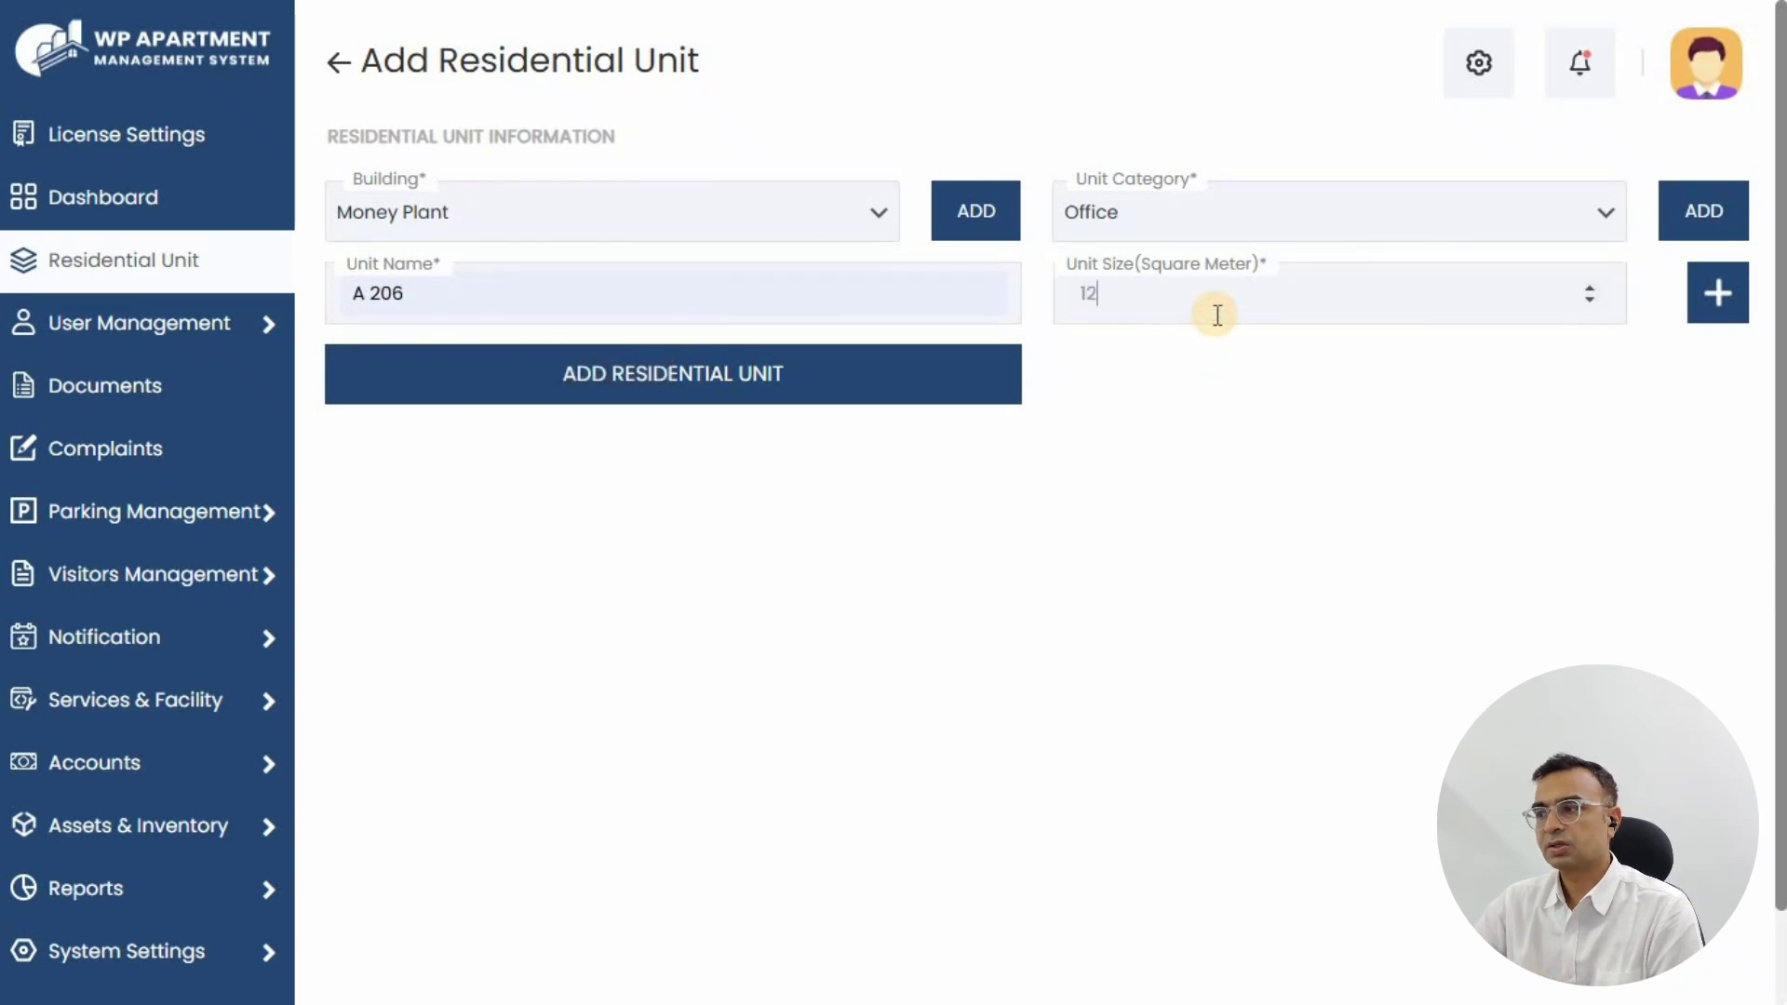
left_click(581, 383)
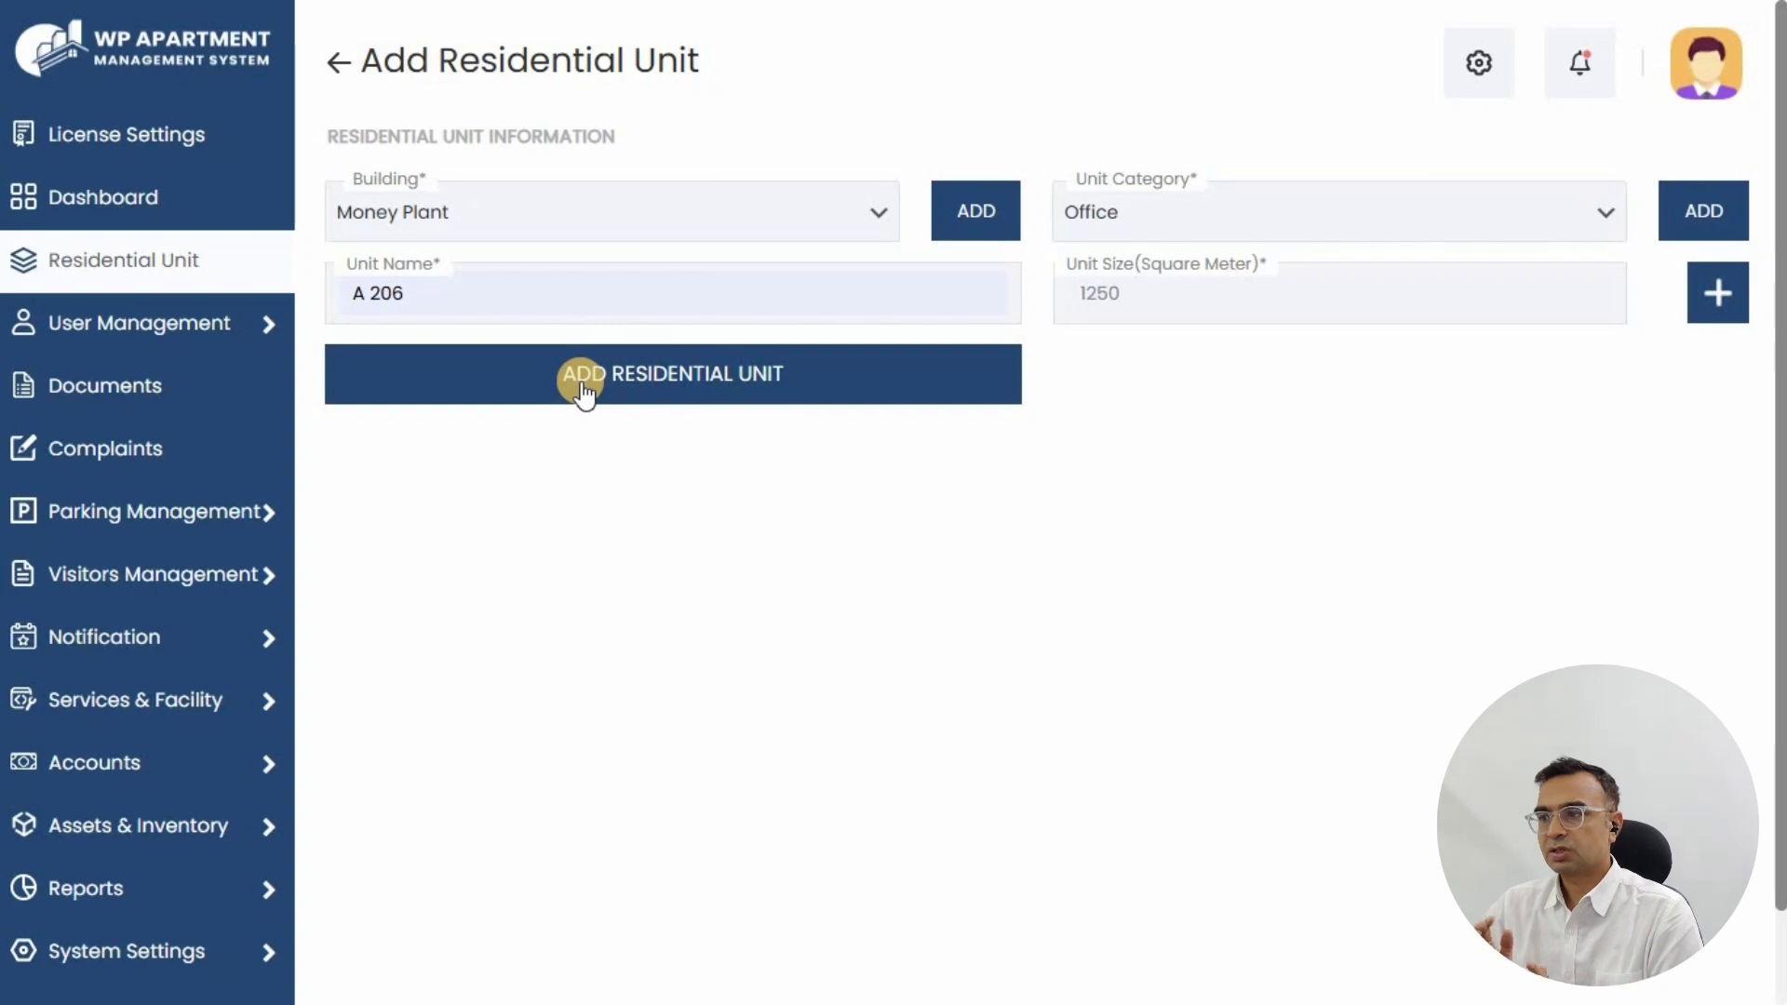
left_click(580, 382)
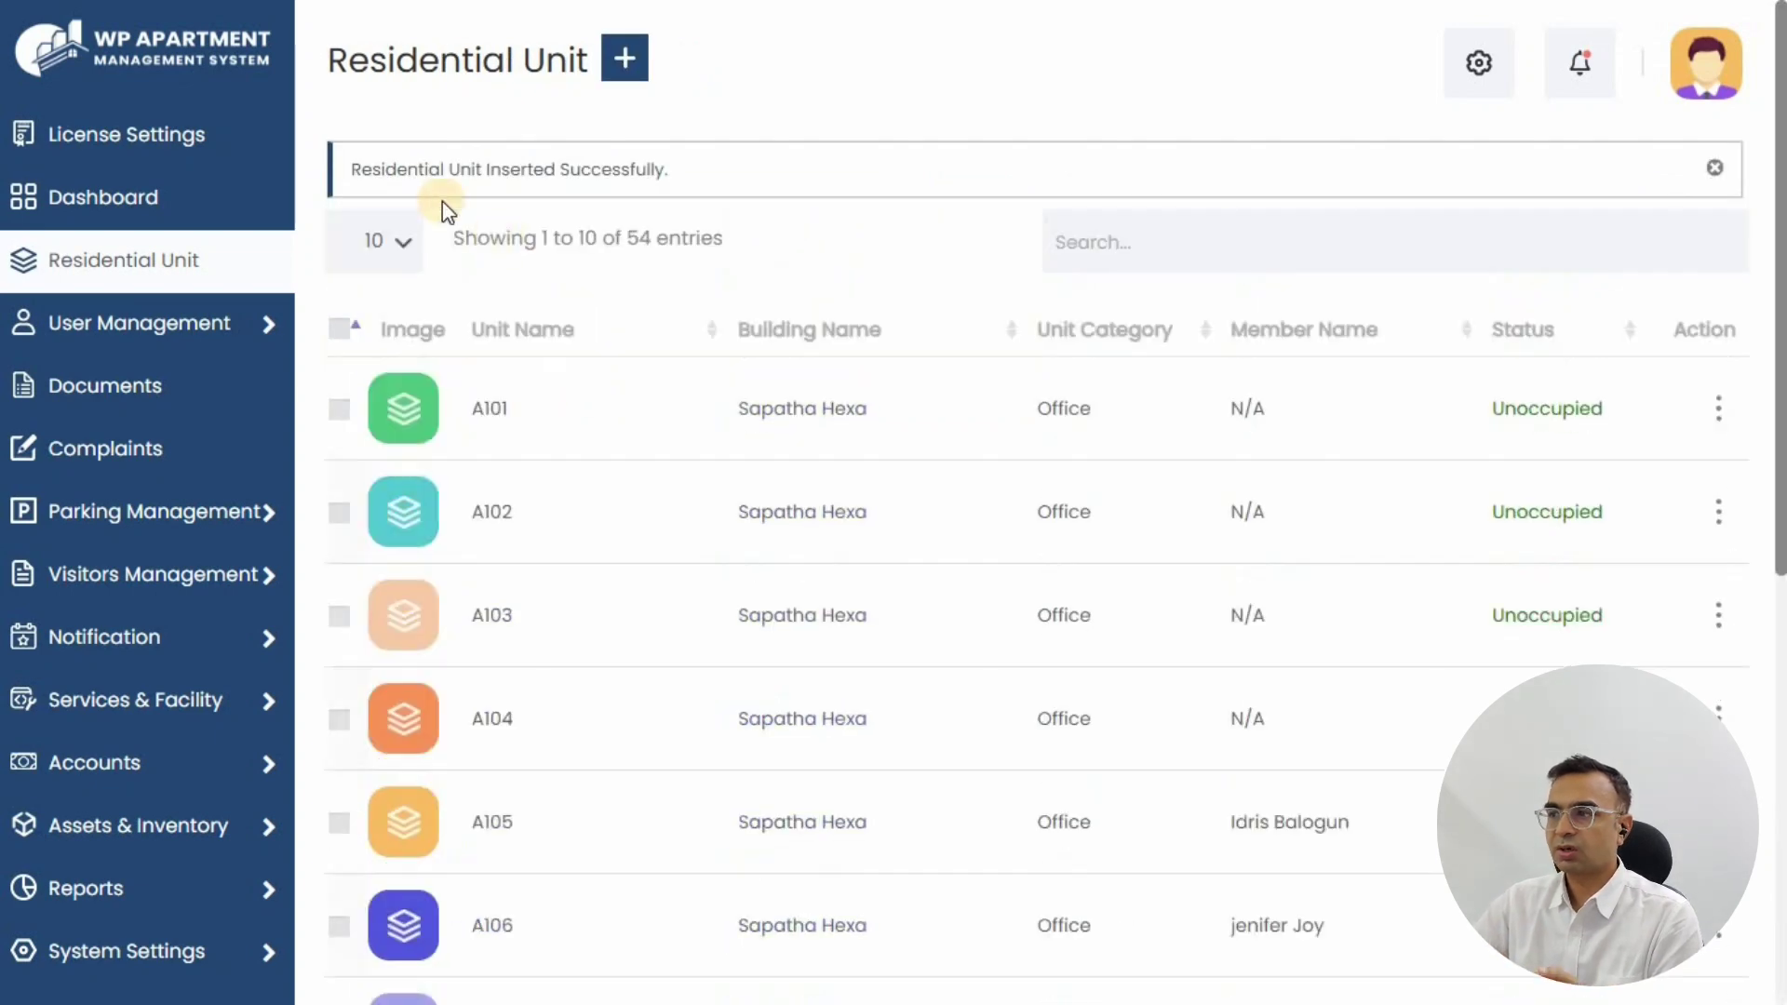
Step: Filter the unit list by searching for 'A 206'
left_click_drag(351, 168, 831, 246)
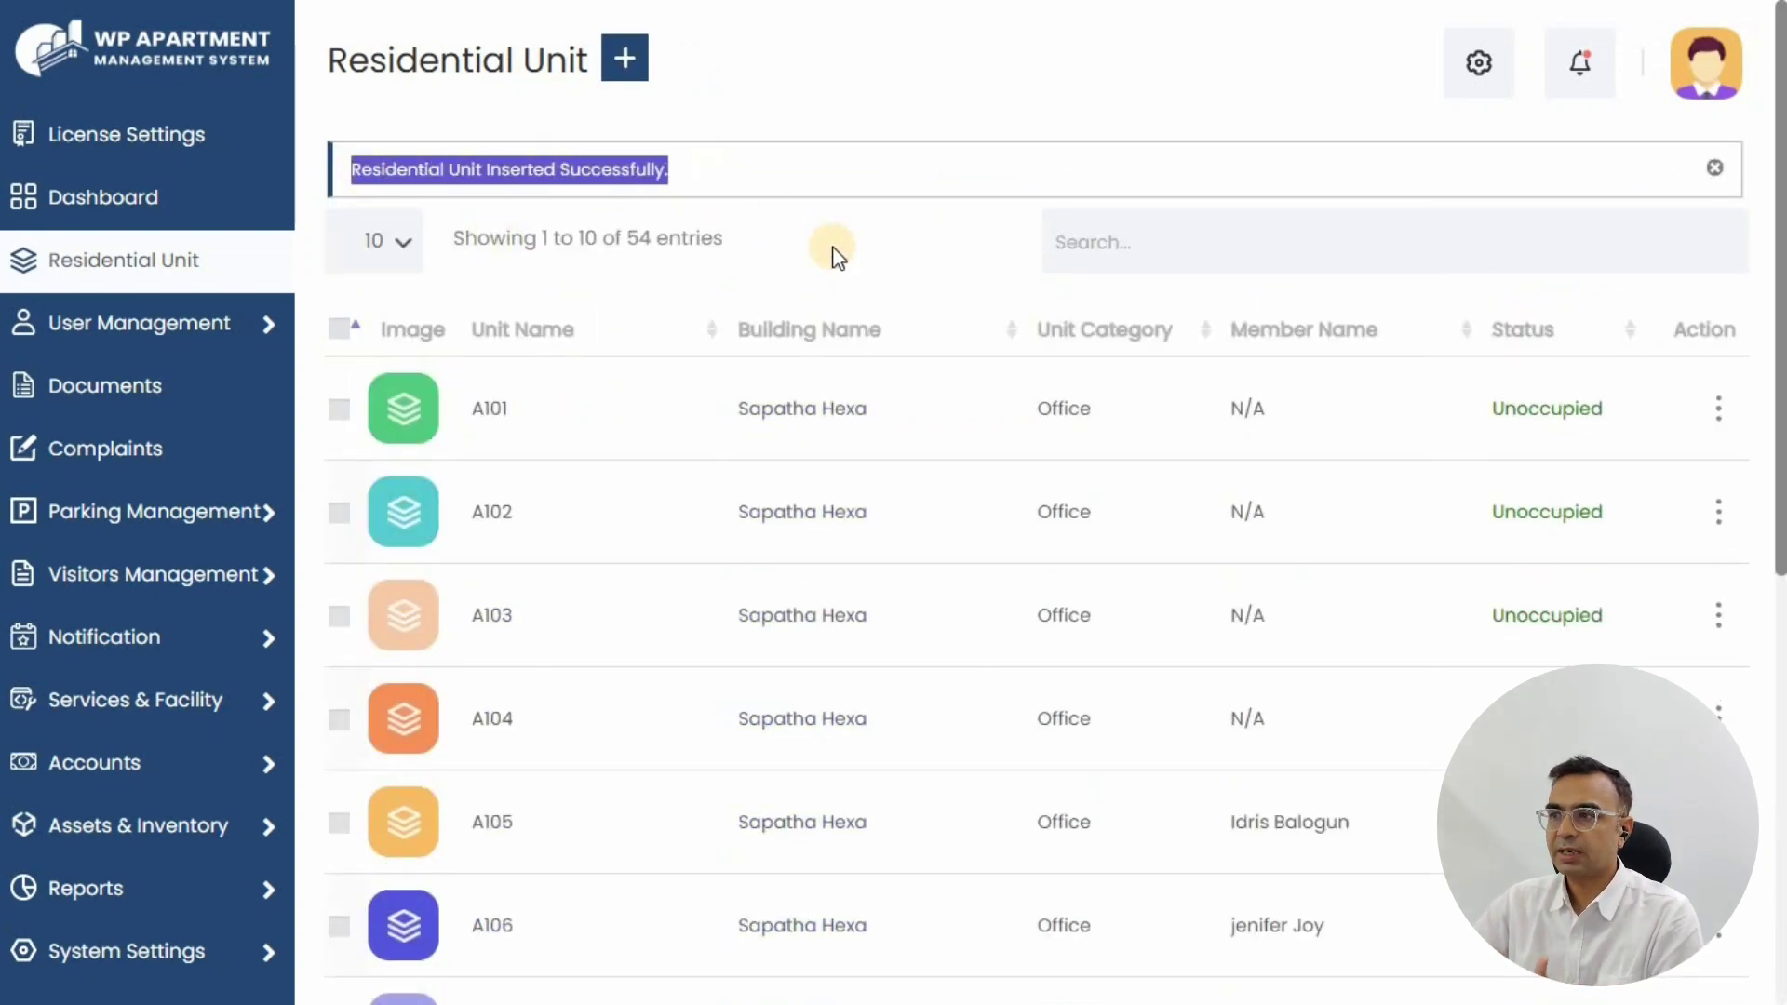
left_click(1297, 239)
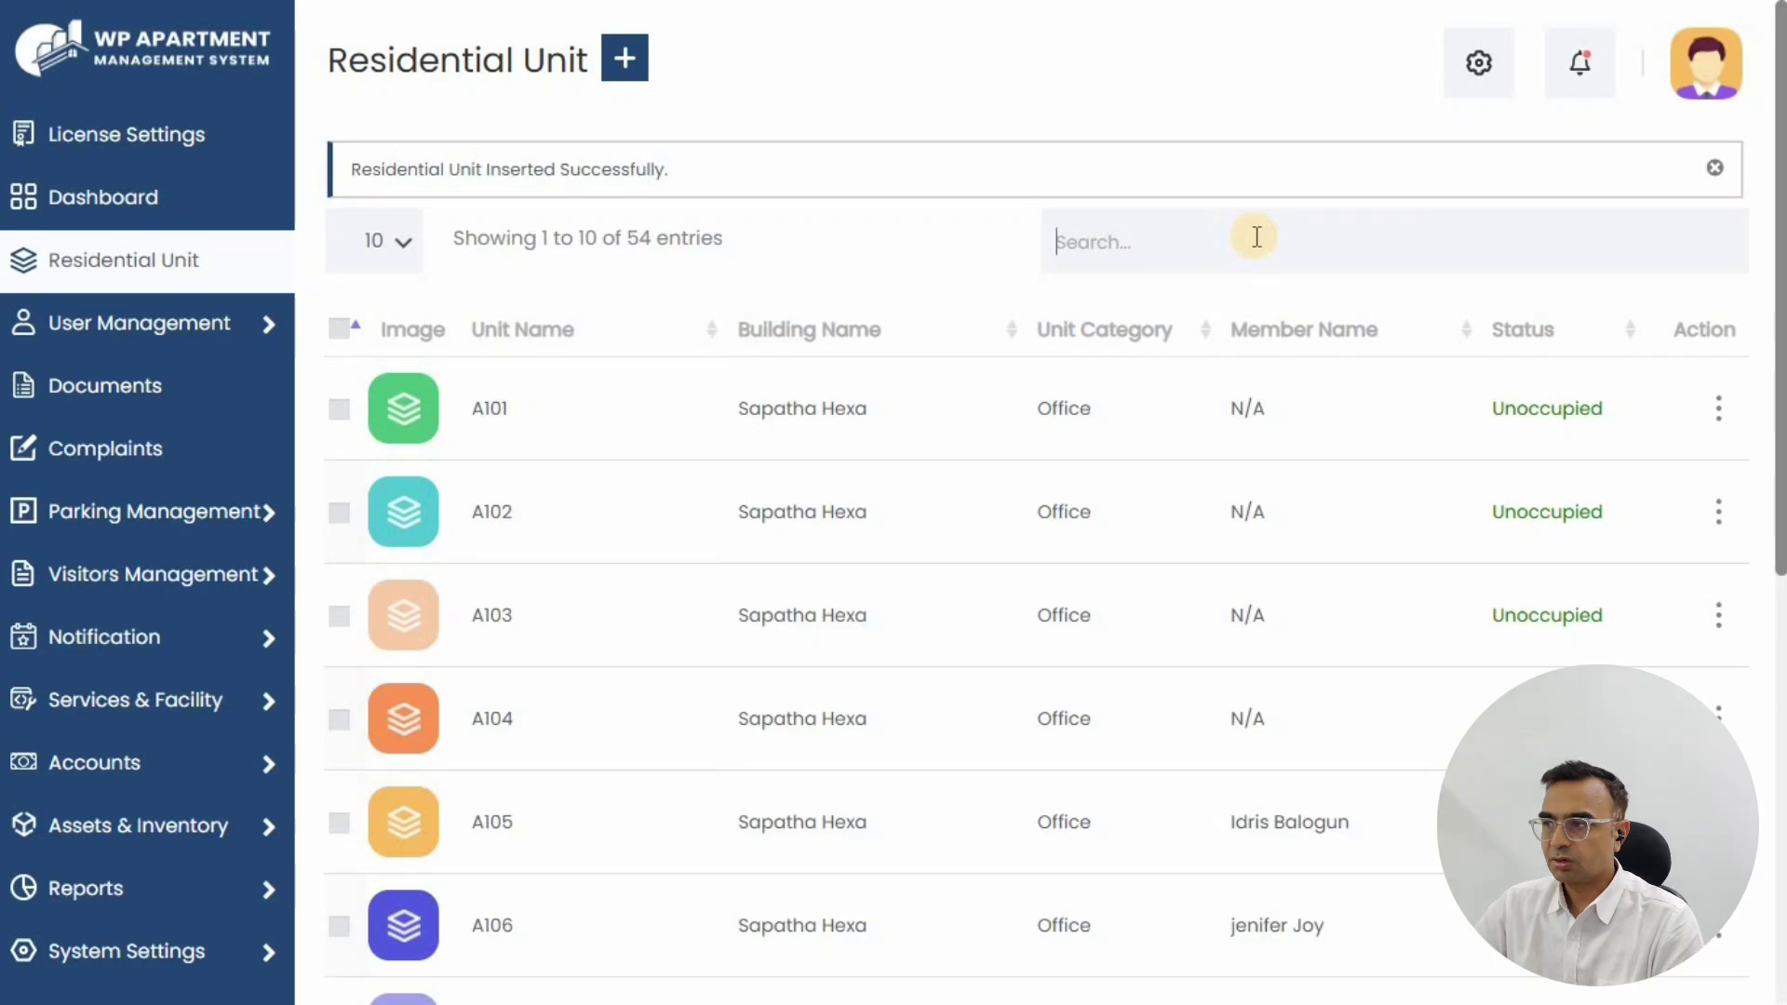
type("A 206")
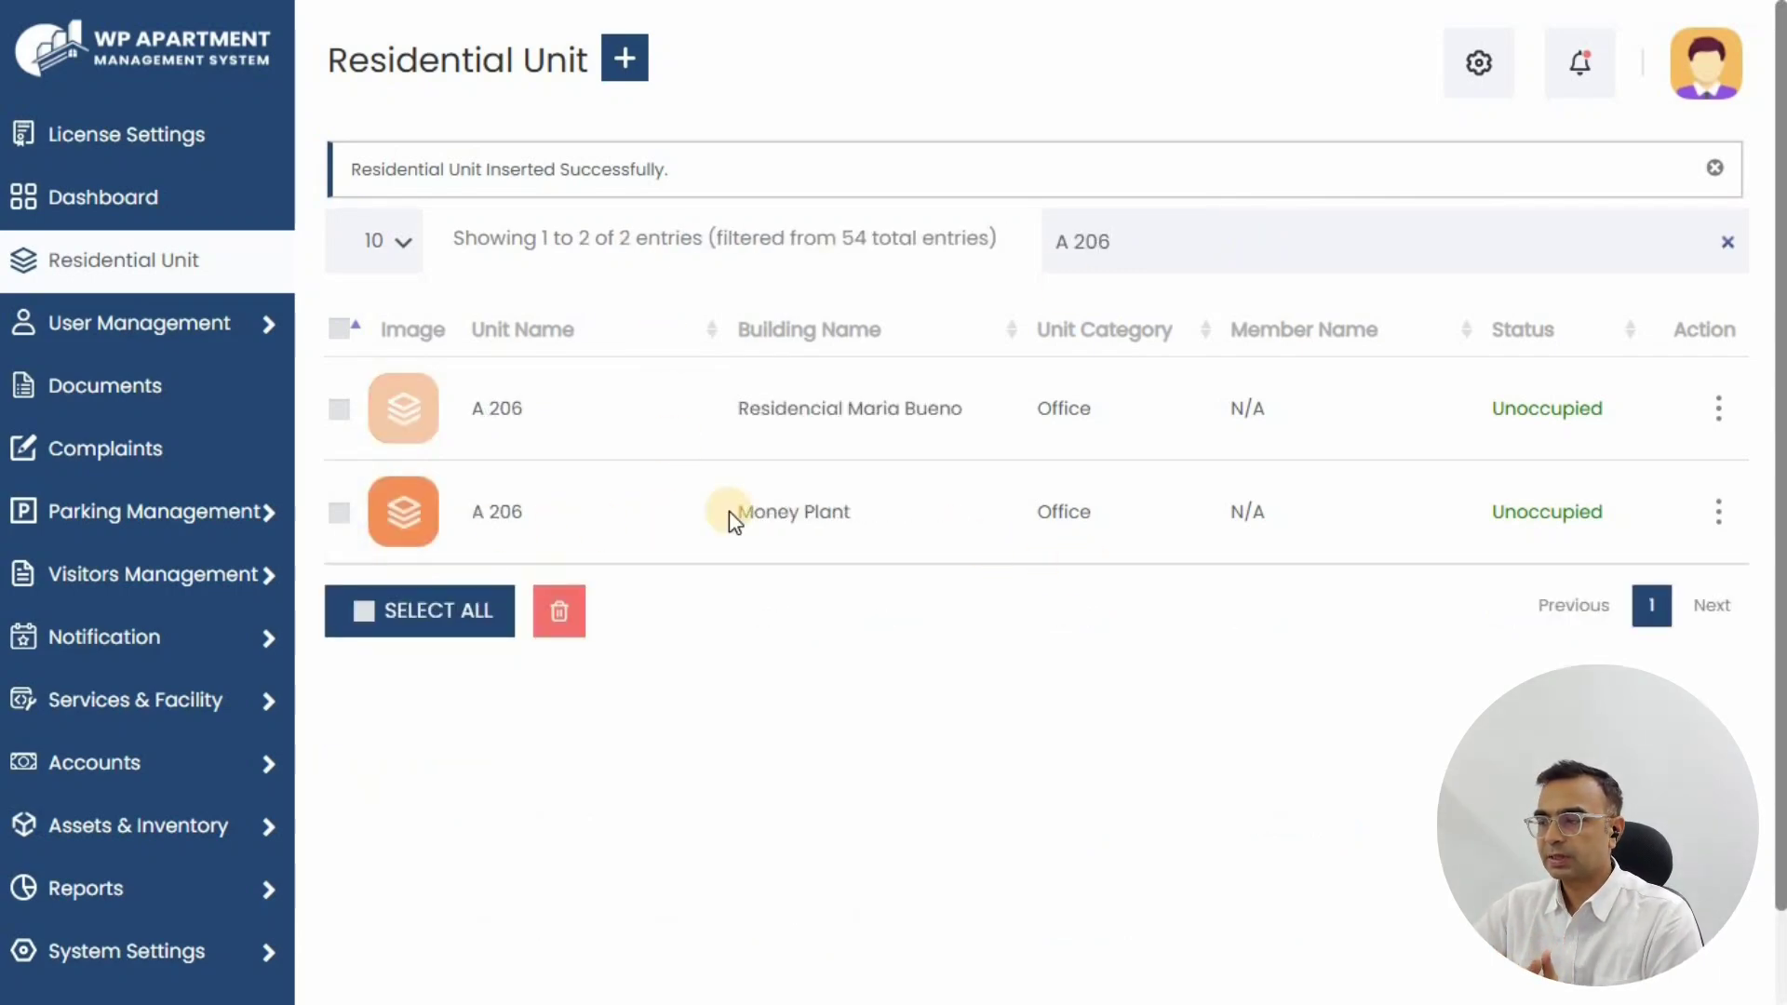
Step: Start a member for the unit with building Money Plant, category Office and unit A 206
left_click(1715, 521)
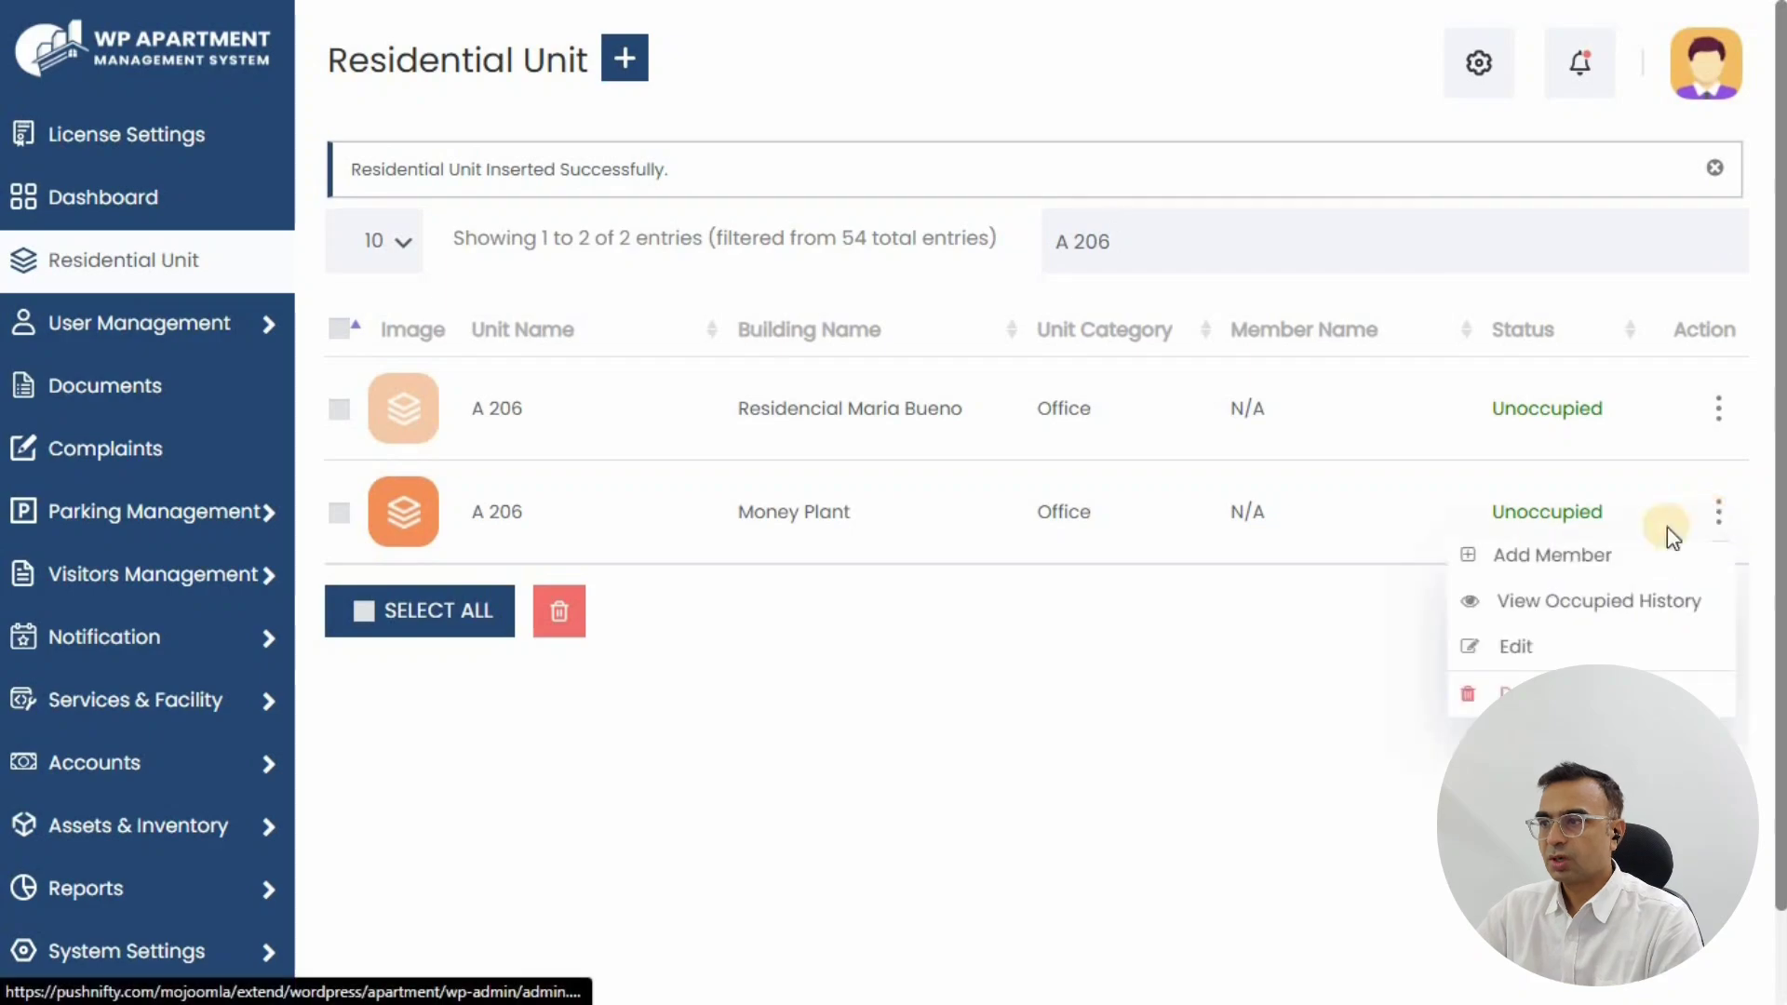
left_click(1545, 558)
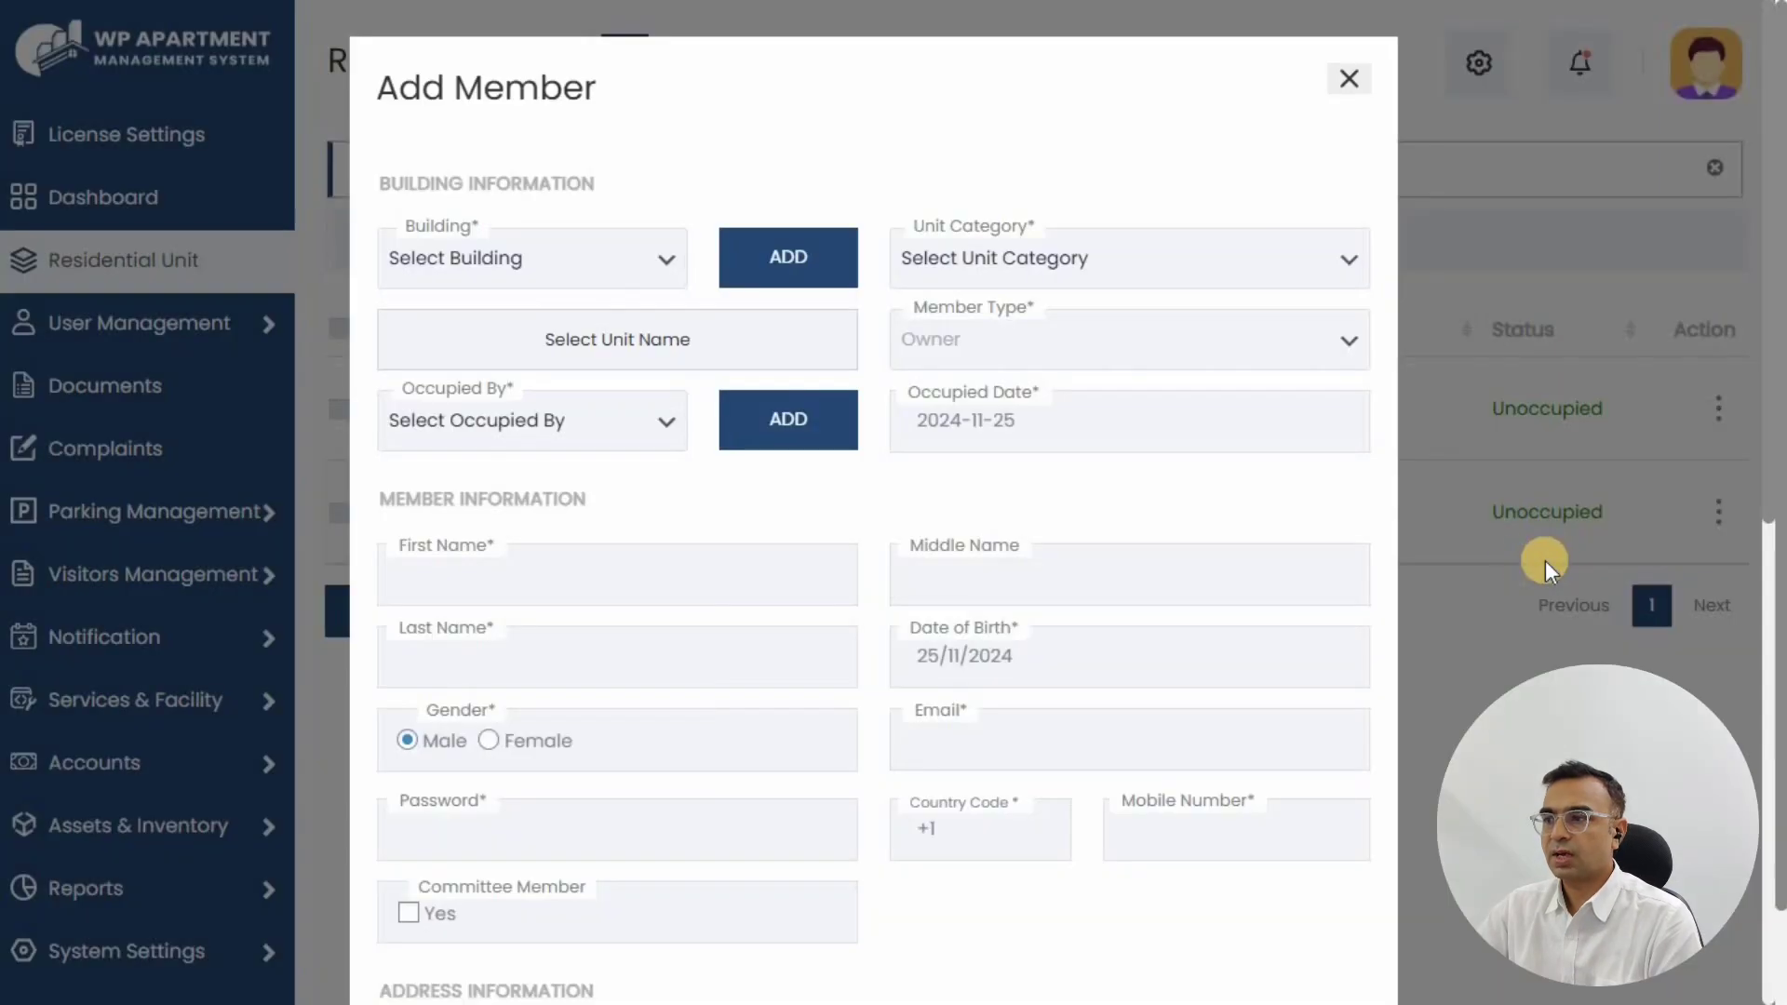
left_click(506, 255)
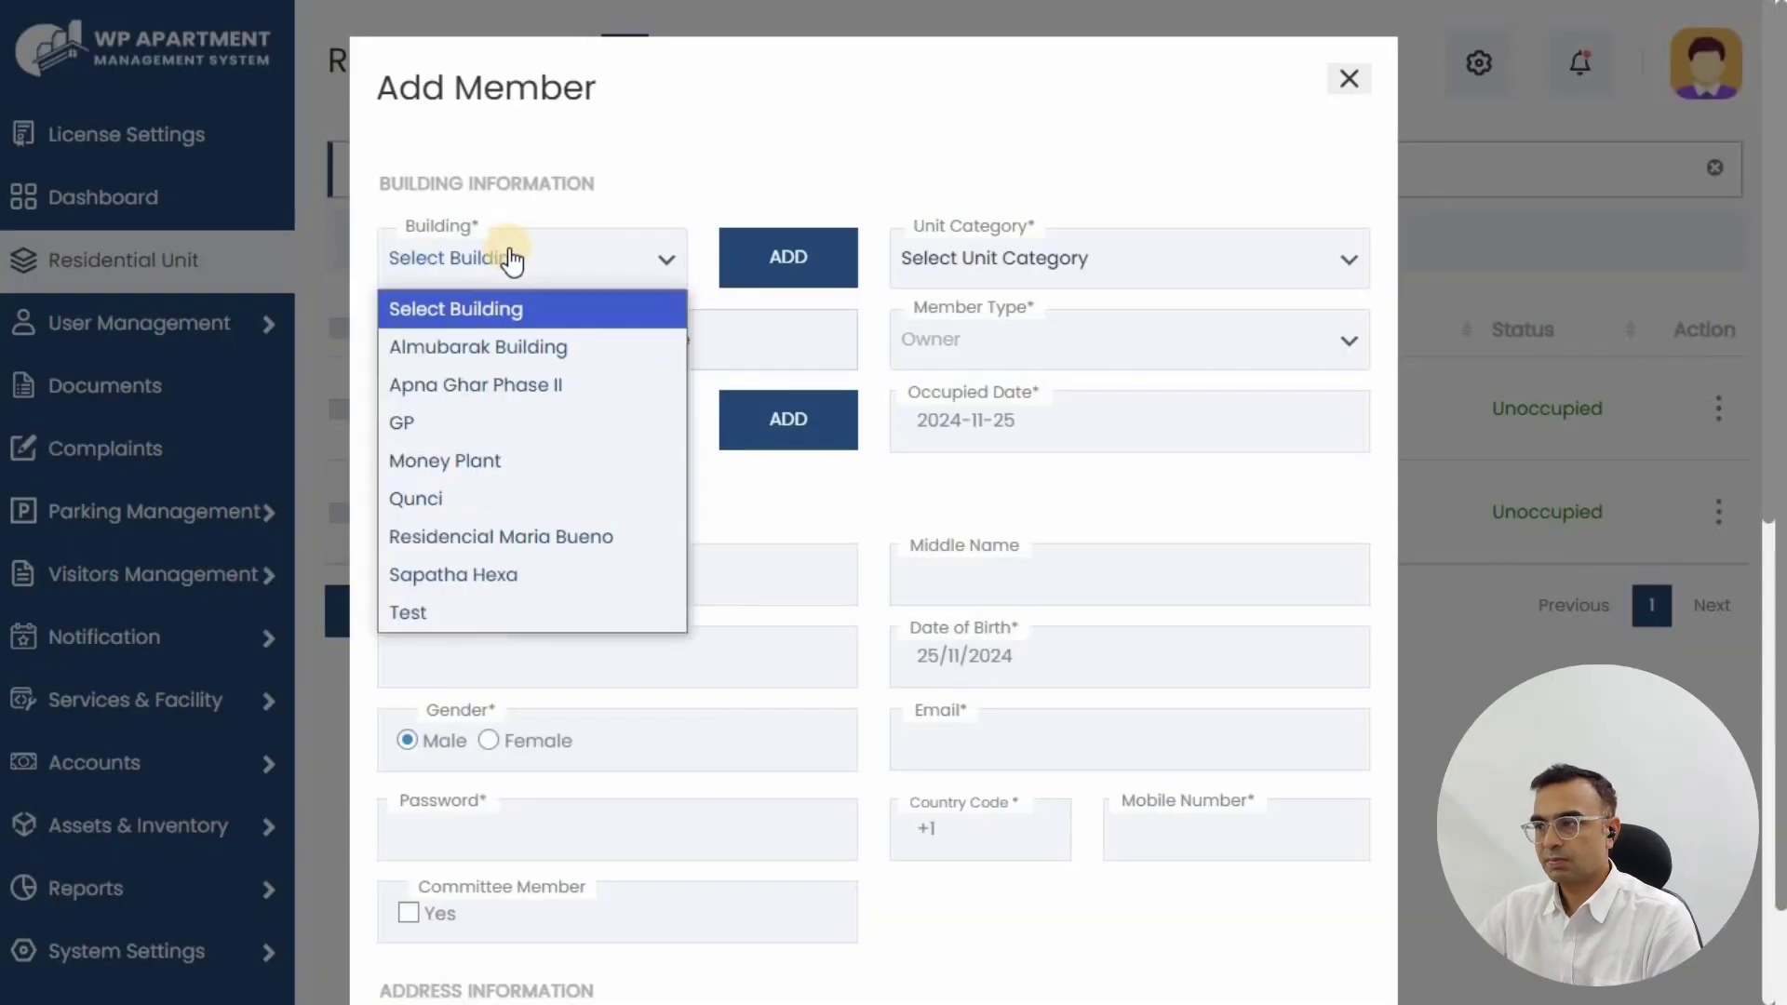
left_click(467, 465)
left_click(963, 261)
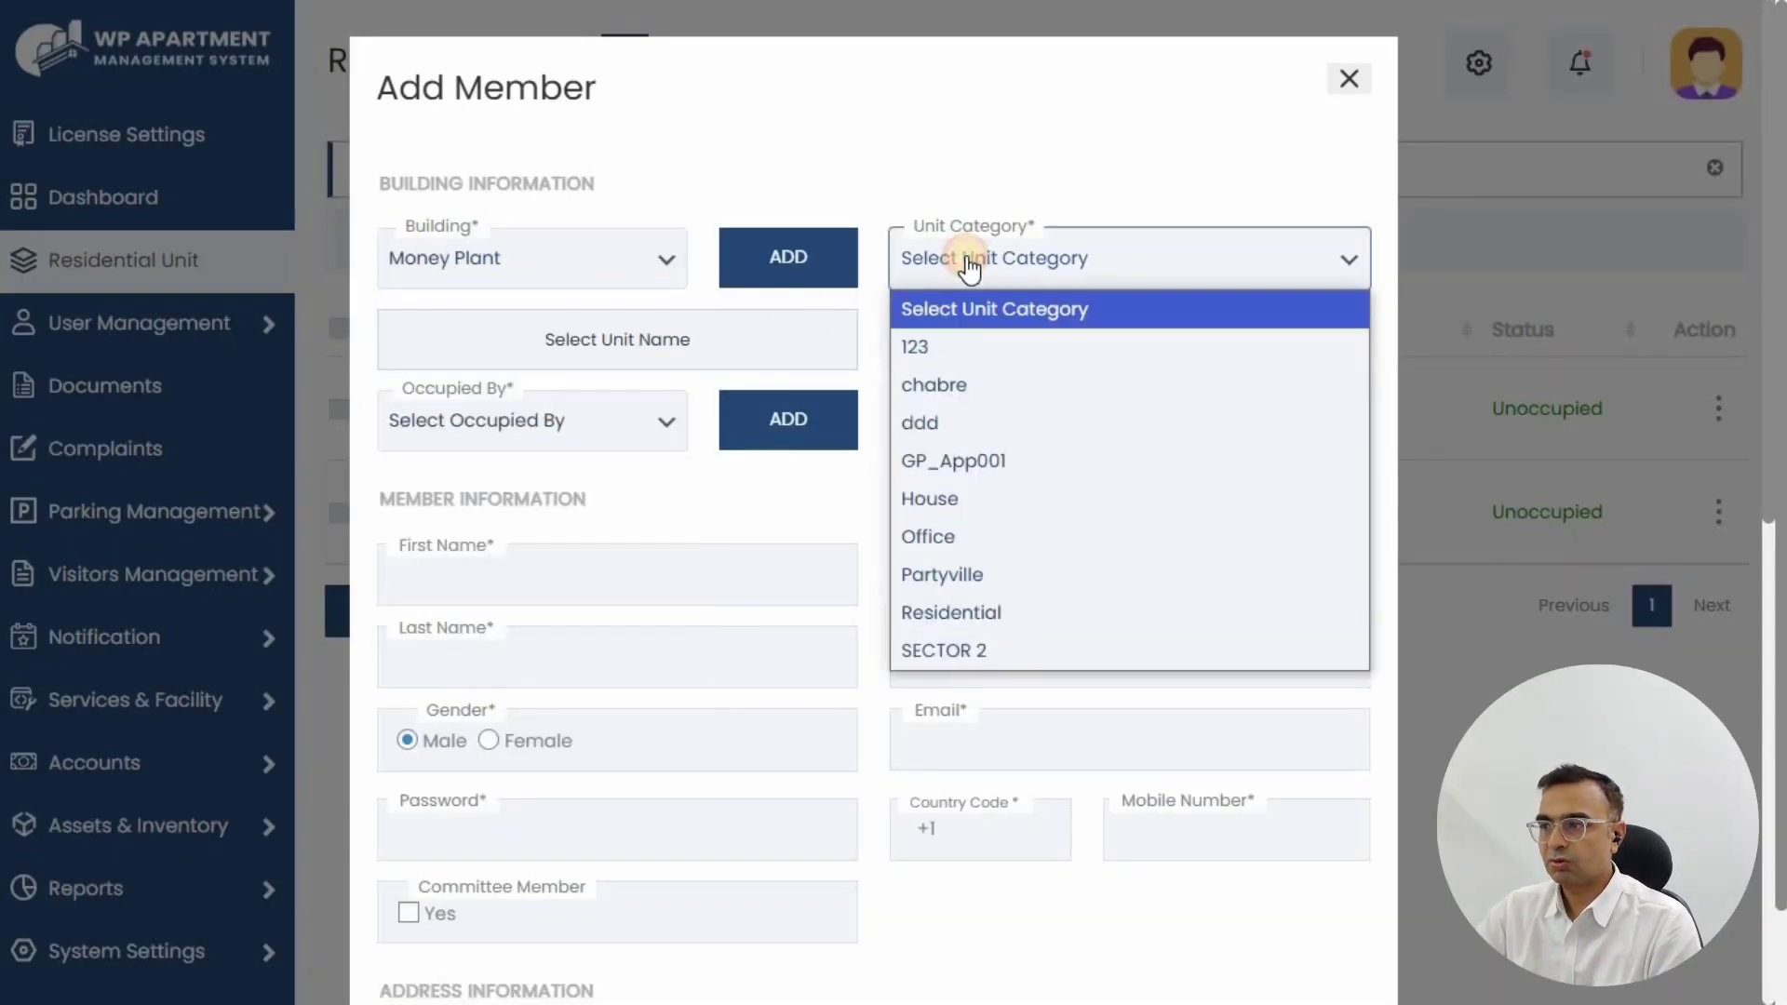
left_click(987, 537)
left_click(584, 349)
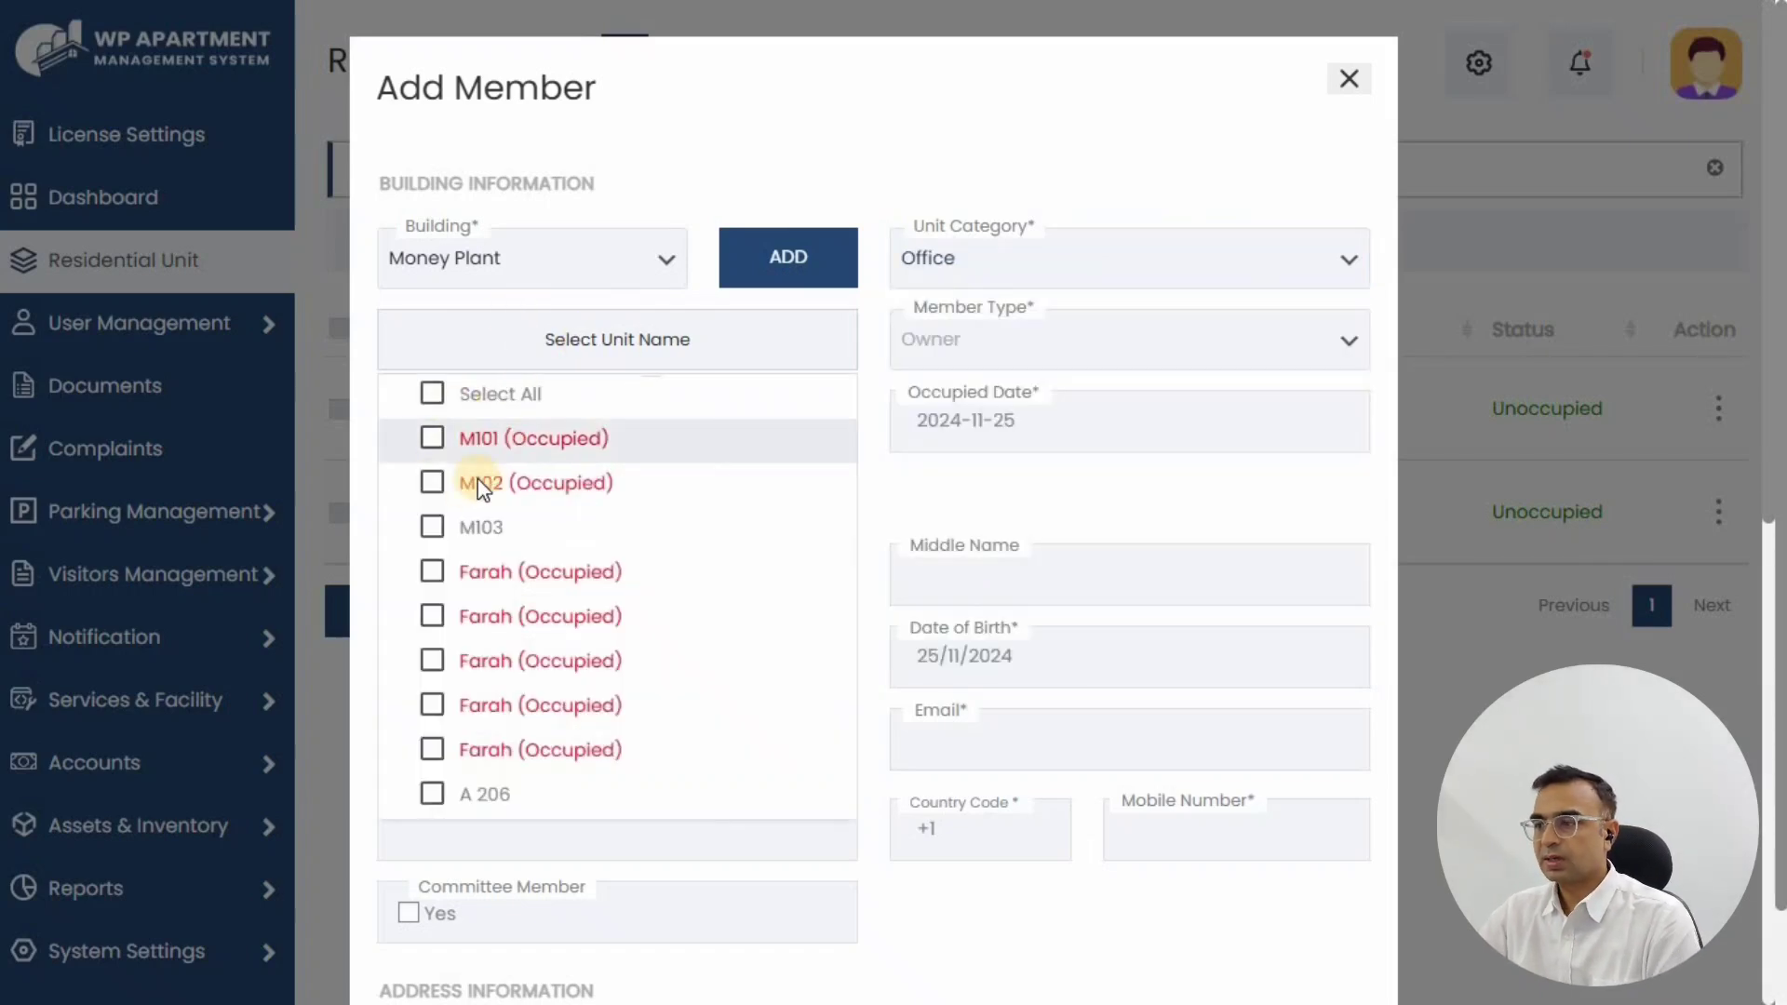
left_click(432, 794)
Step: Mark the occupant as Tenant and keep the occupied date 2024-11-25
scroll(1017, 288, "down", 1)
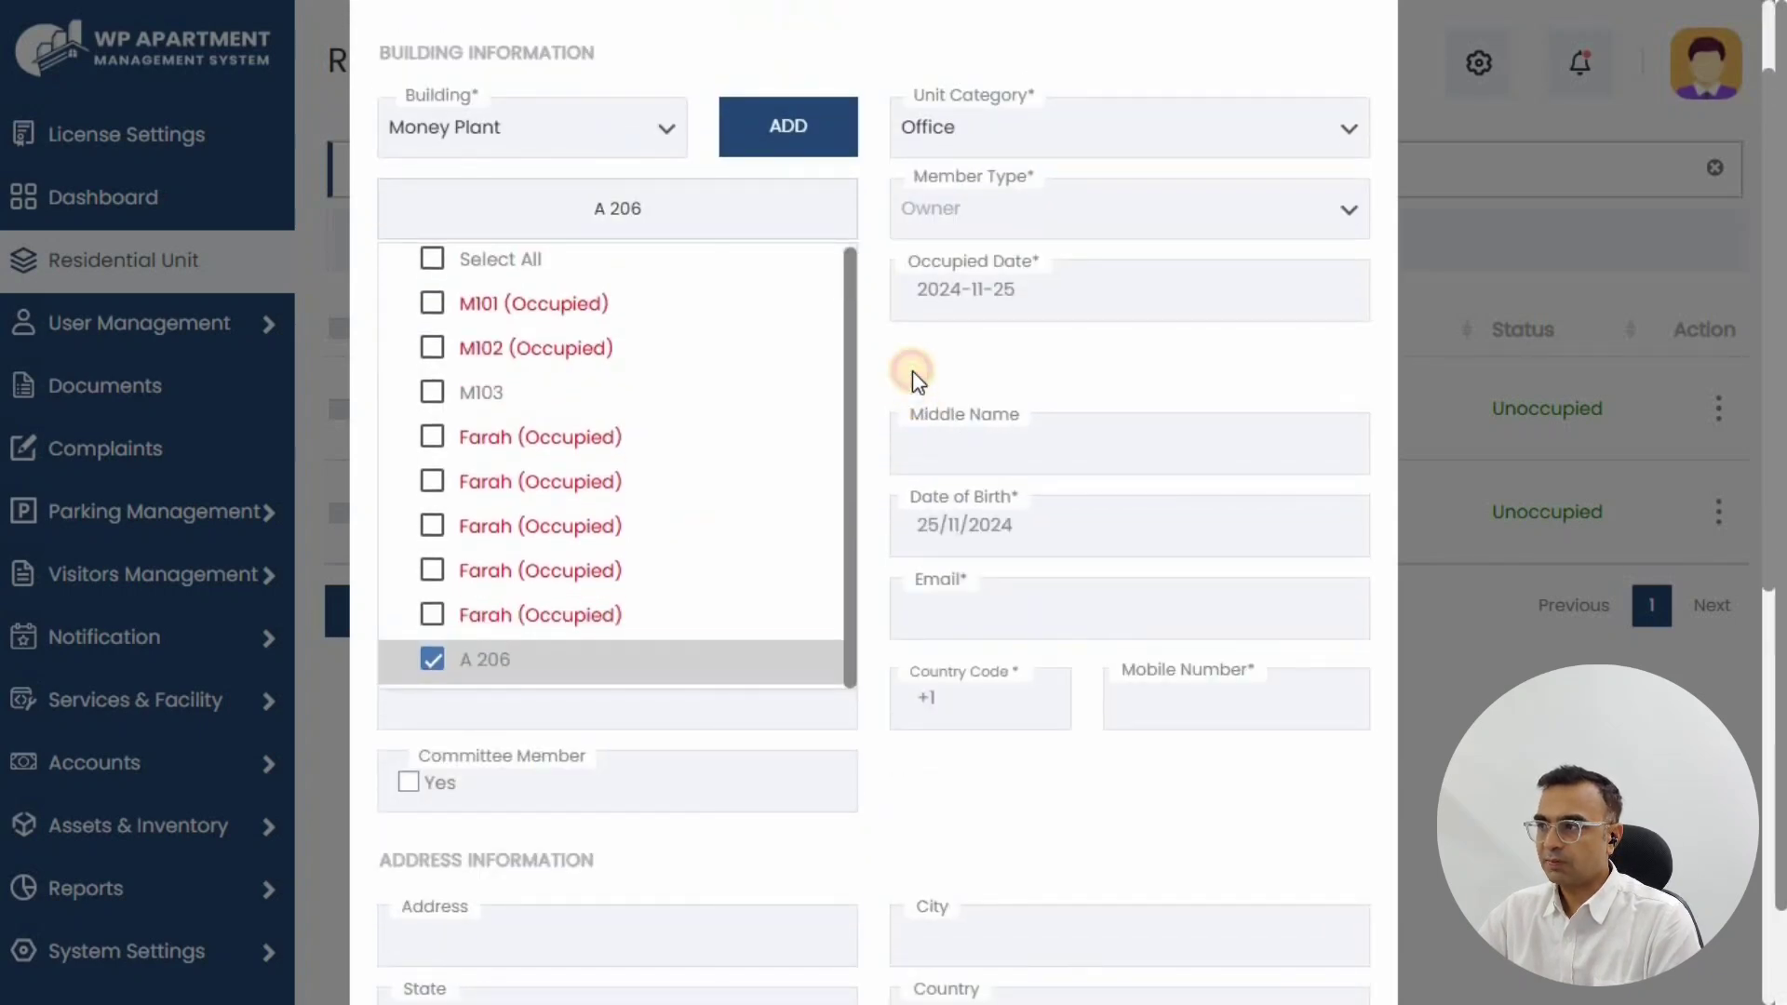
left_click(912, 370)
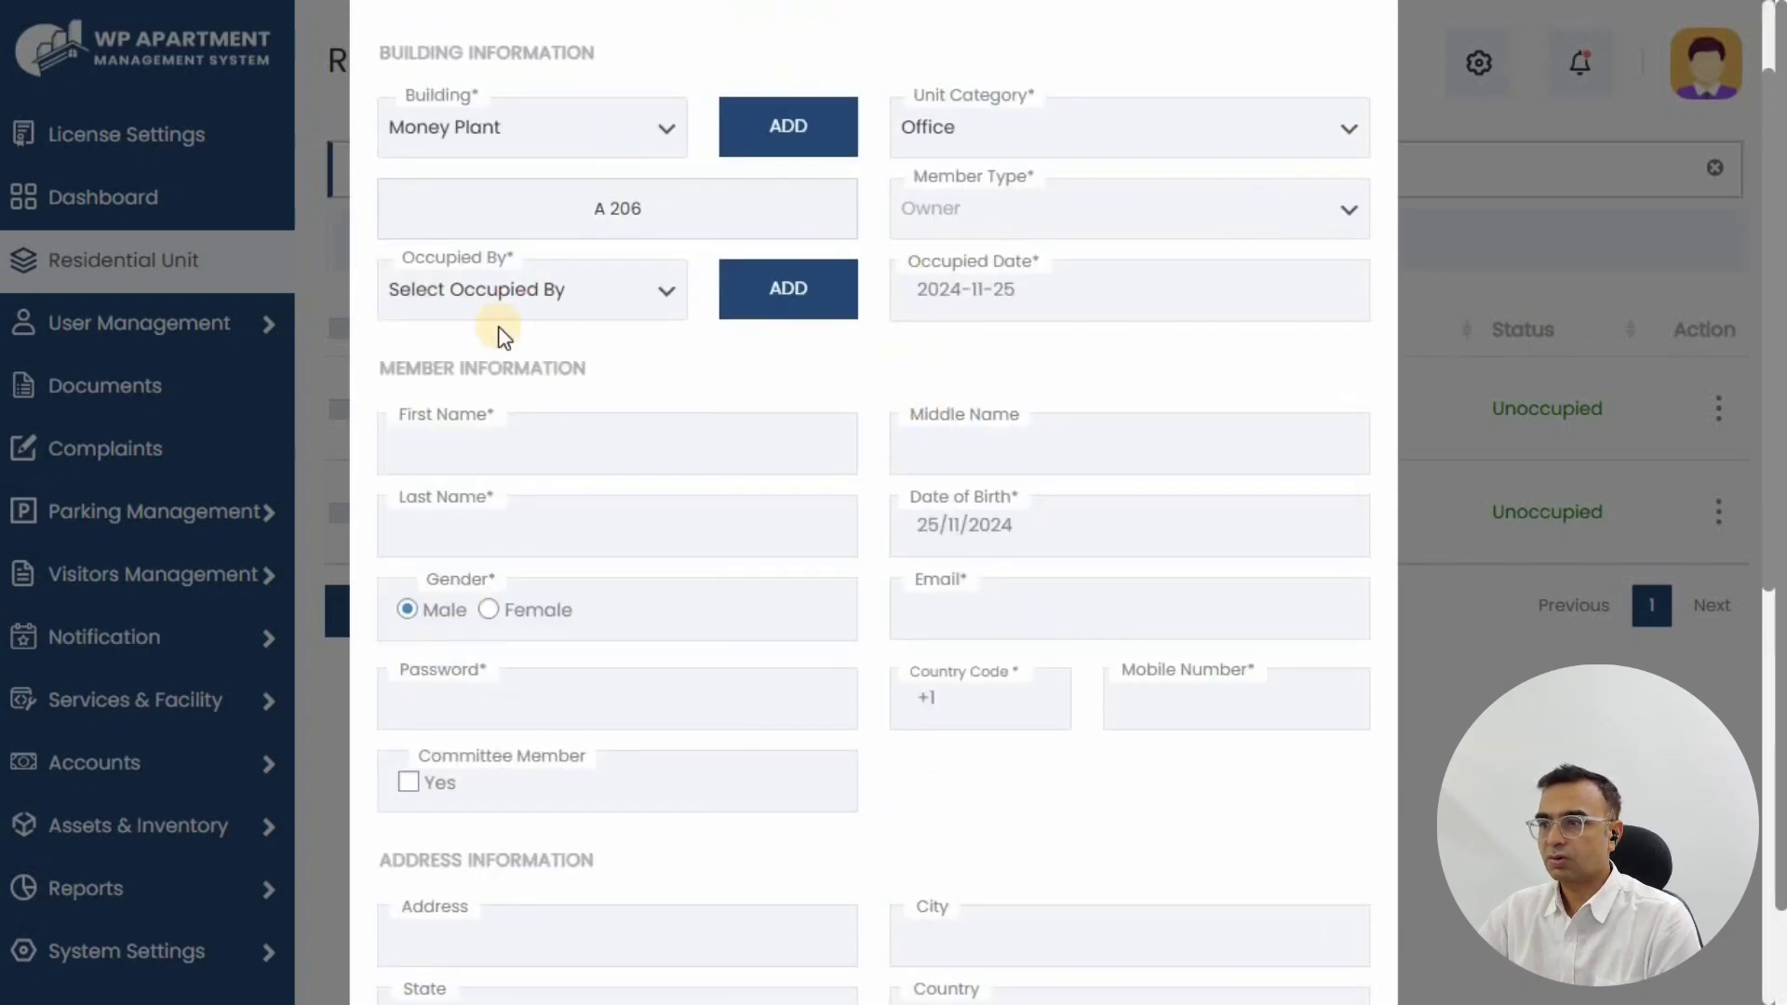
left_click(518, 296)
left_click(443, 415)
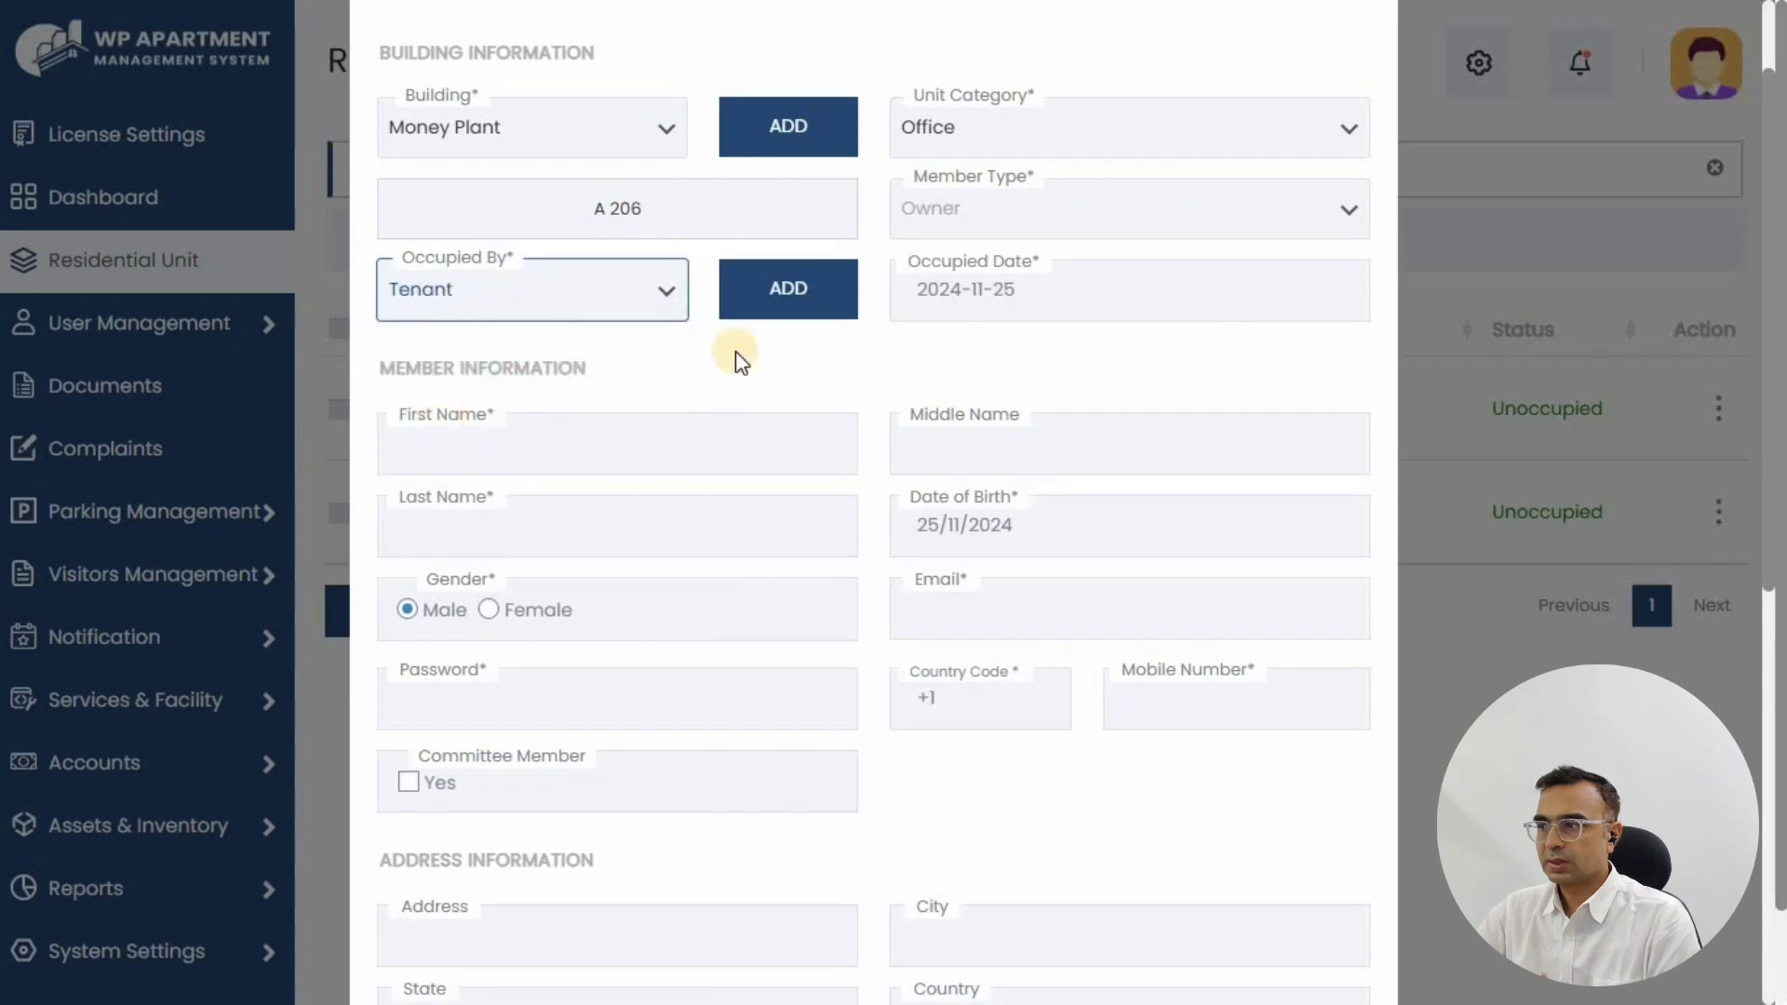
left_click(1005, 294)
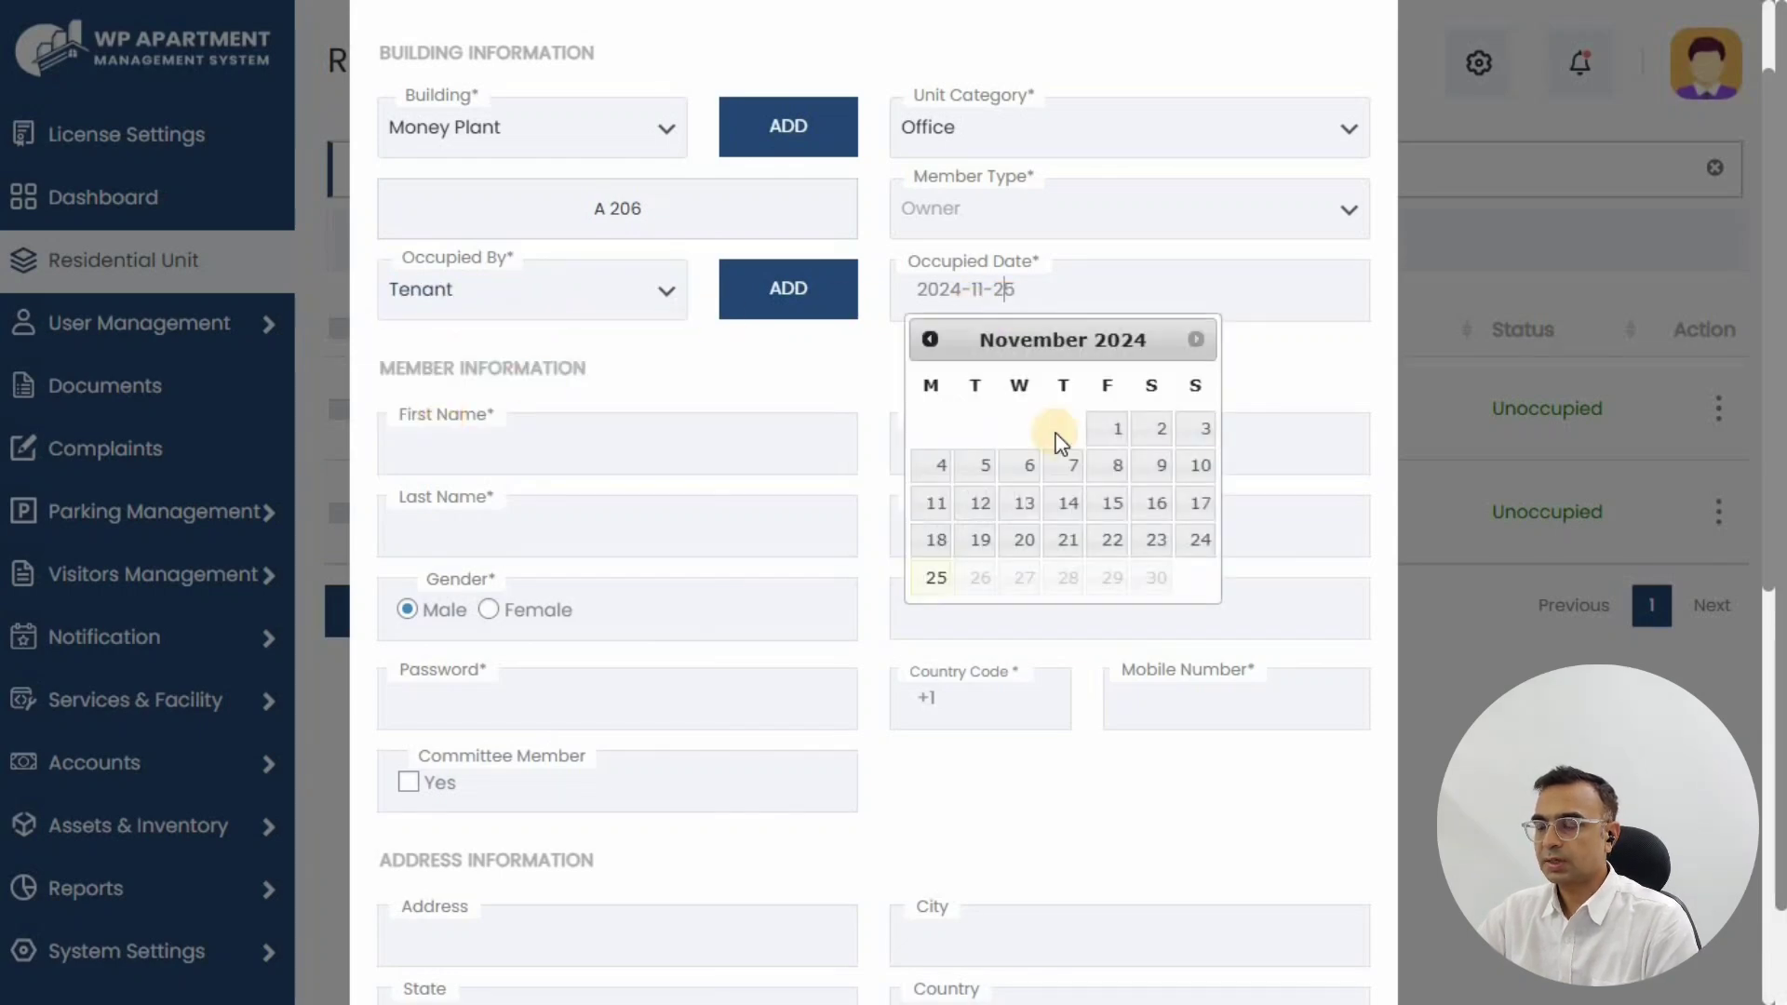
left_click(837, 363)
left_click(555, 453)
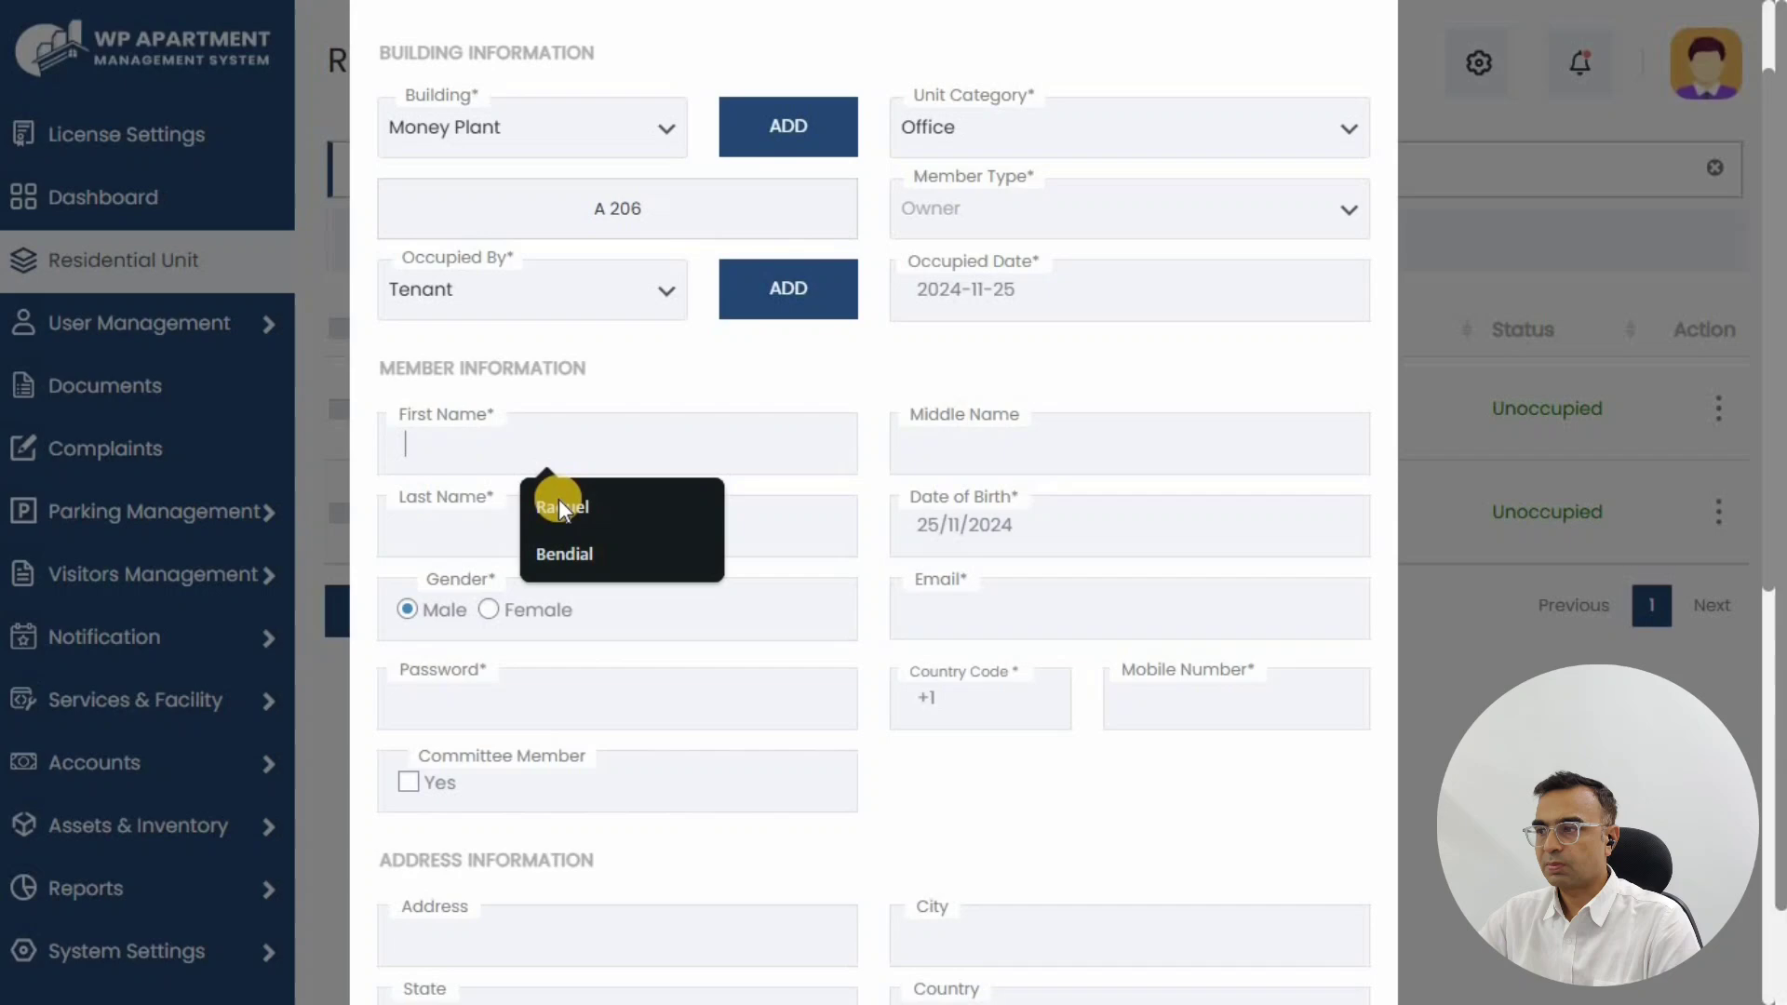
Step: Fill in the member's first and last name from suggestions
left_click(558, 549)
left_click(1070, 448)
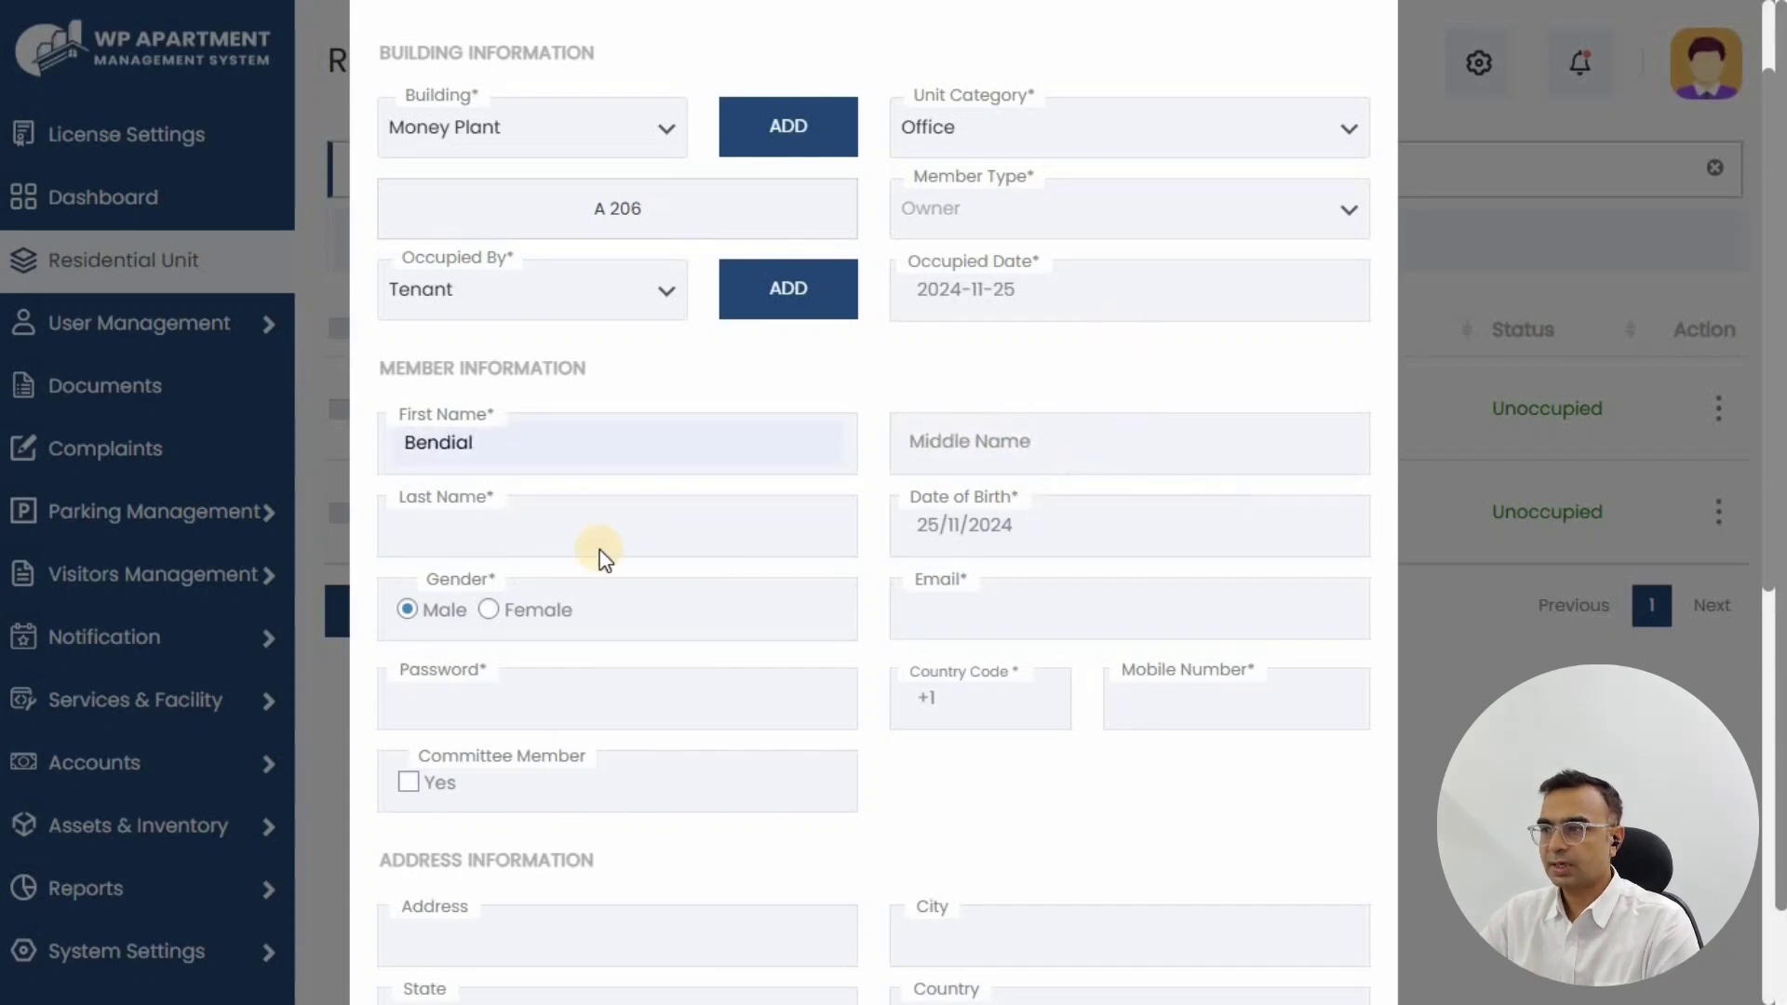
left_click(502, 537)
left_click(562, 639)
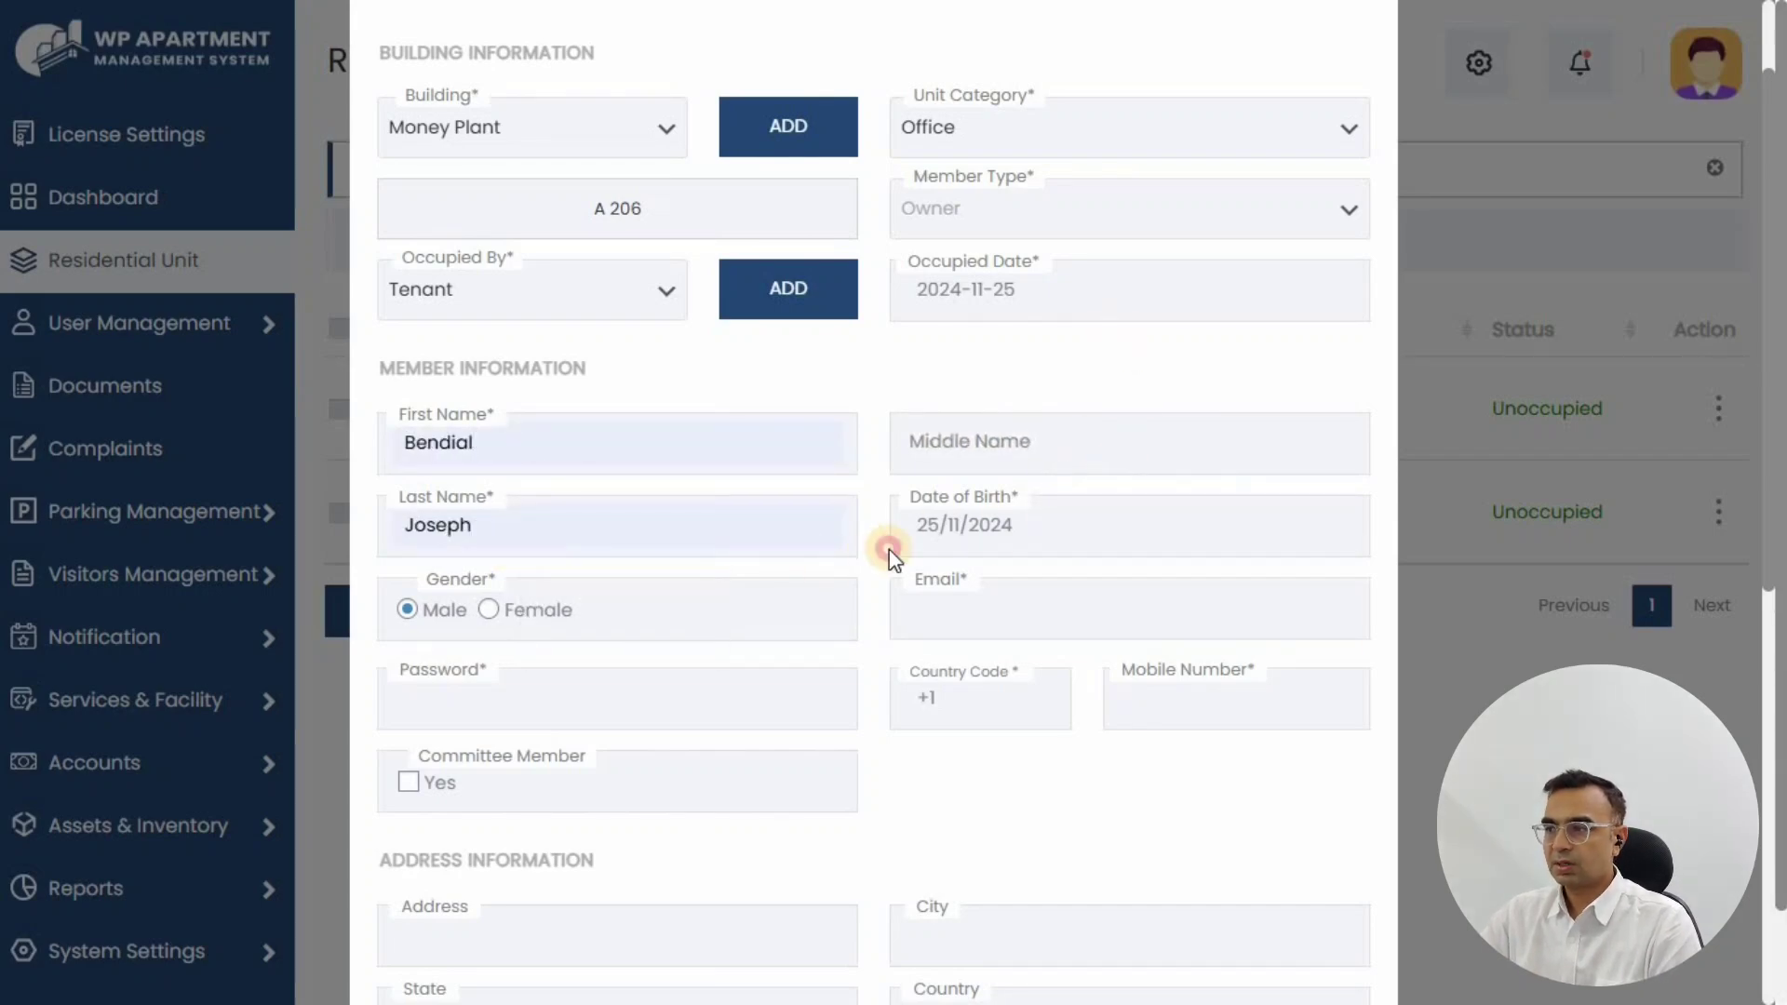
Step: Set the member's date of birth to 1996-01-01
left_click(1098, 521)
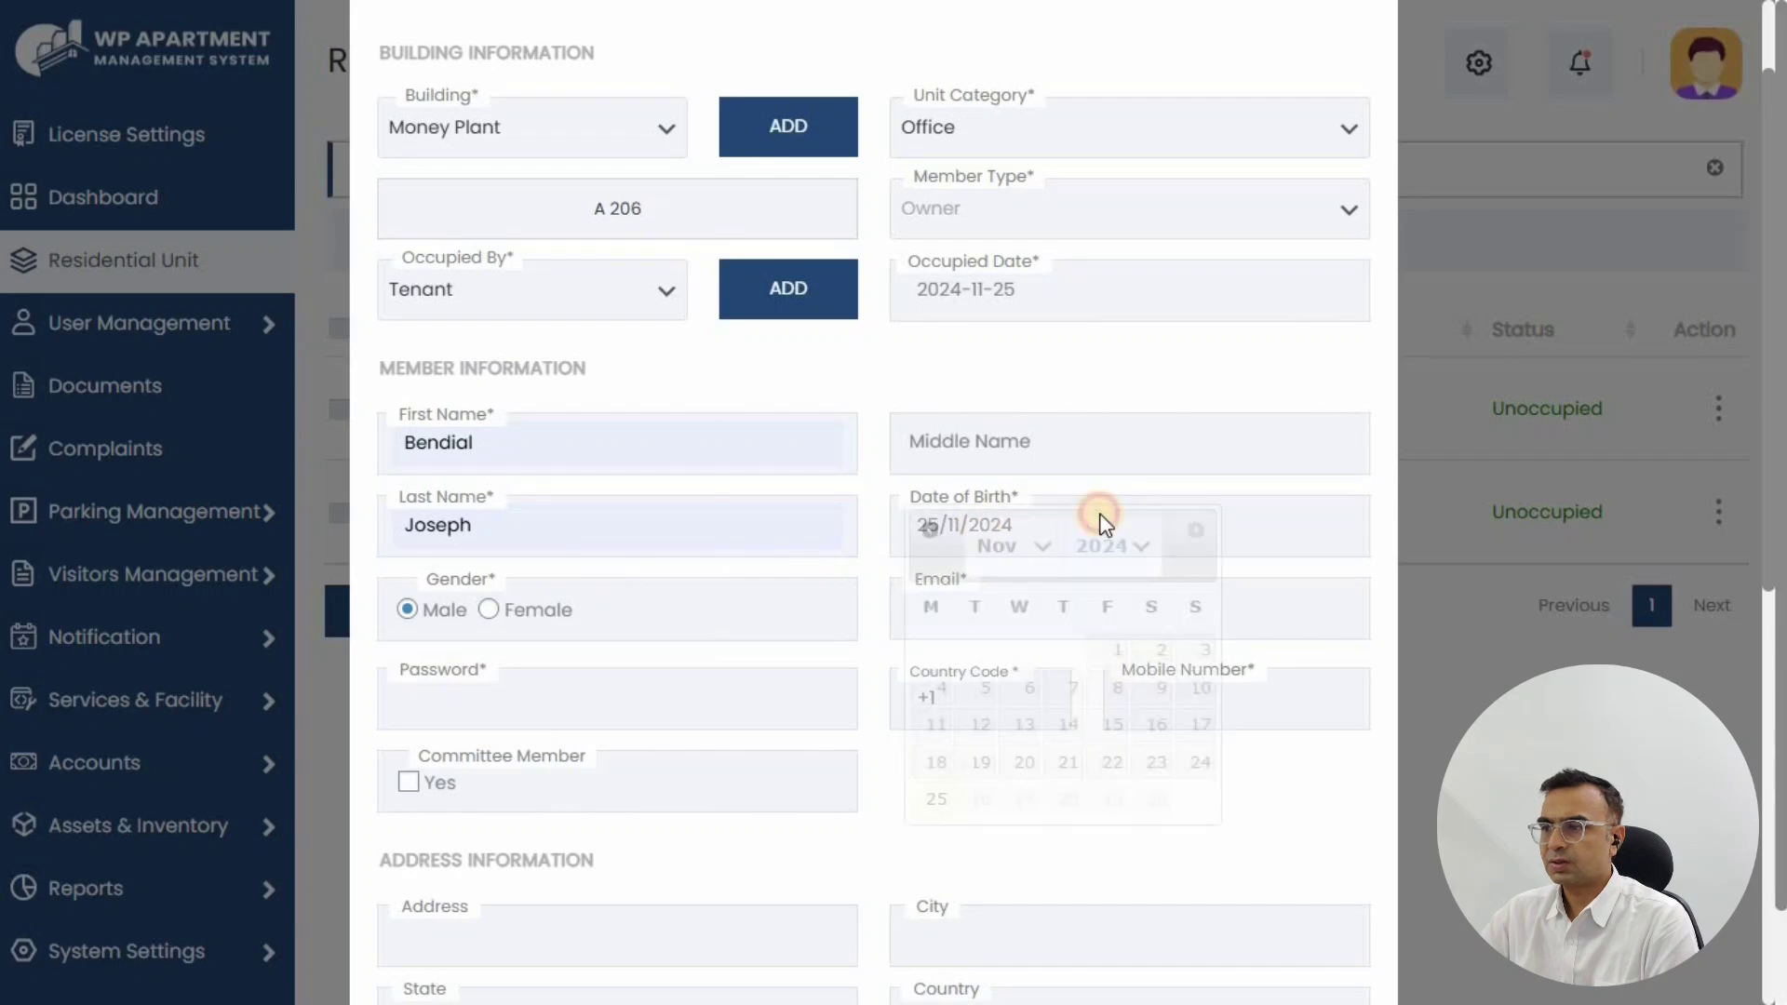
left_click(1015, 546)
left_click(994, 597)
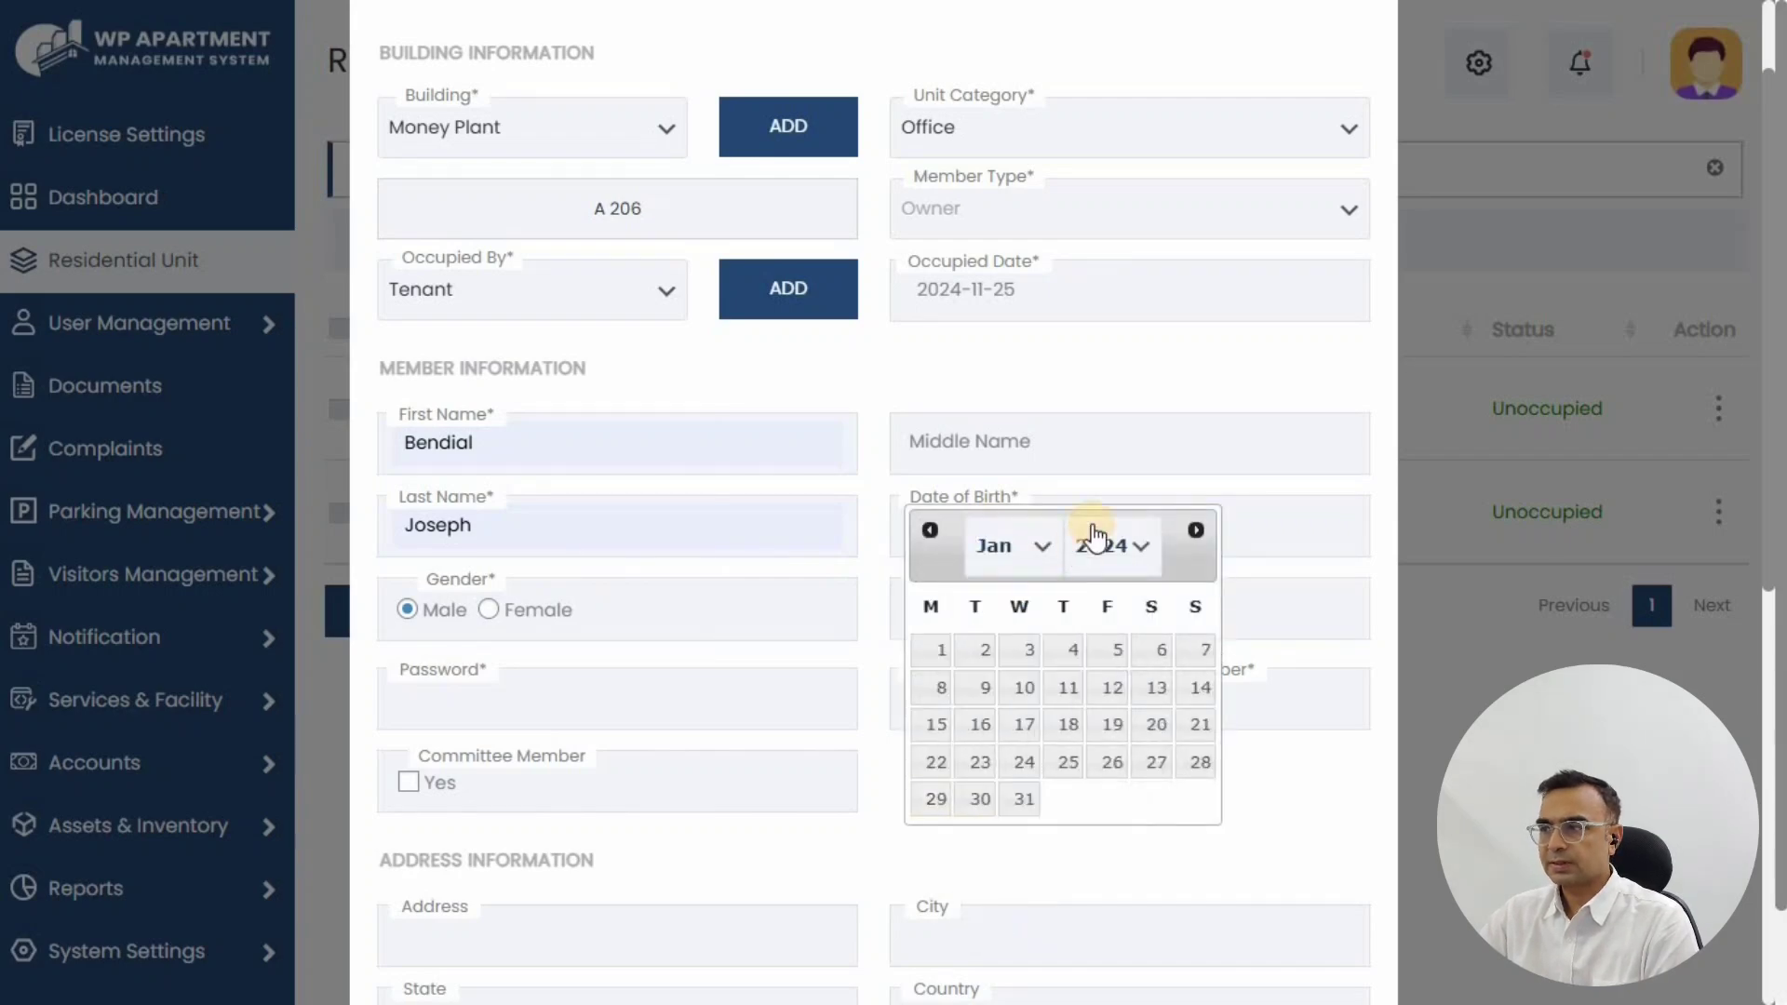
left_click(1103, 546)
scroll(1098, 450, "up", 3)
scroll(1091, 386, "up", 5)
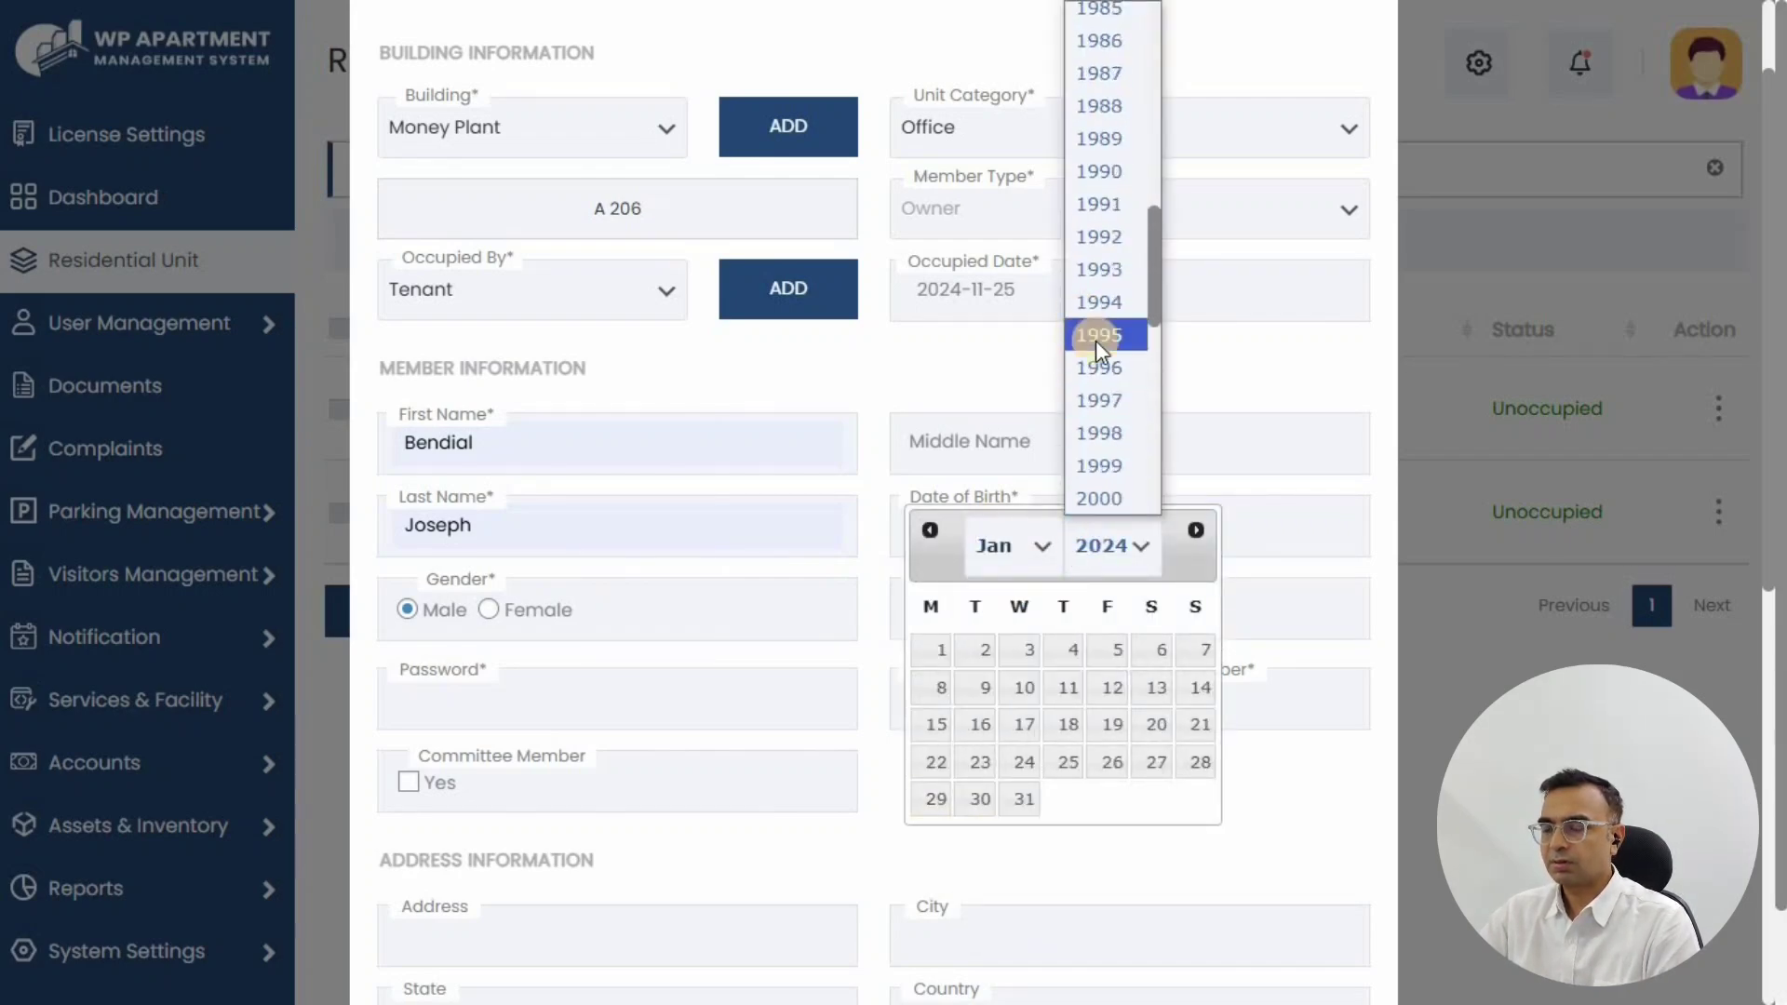
left_click(1098, 363)
left_click(937, 650)
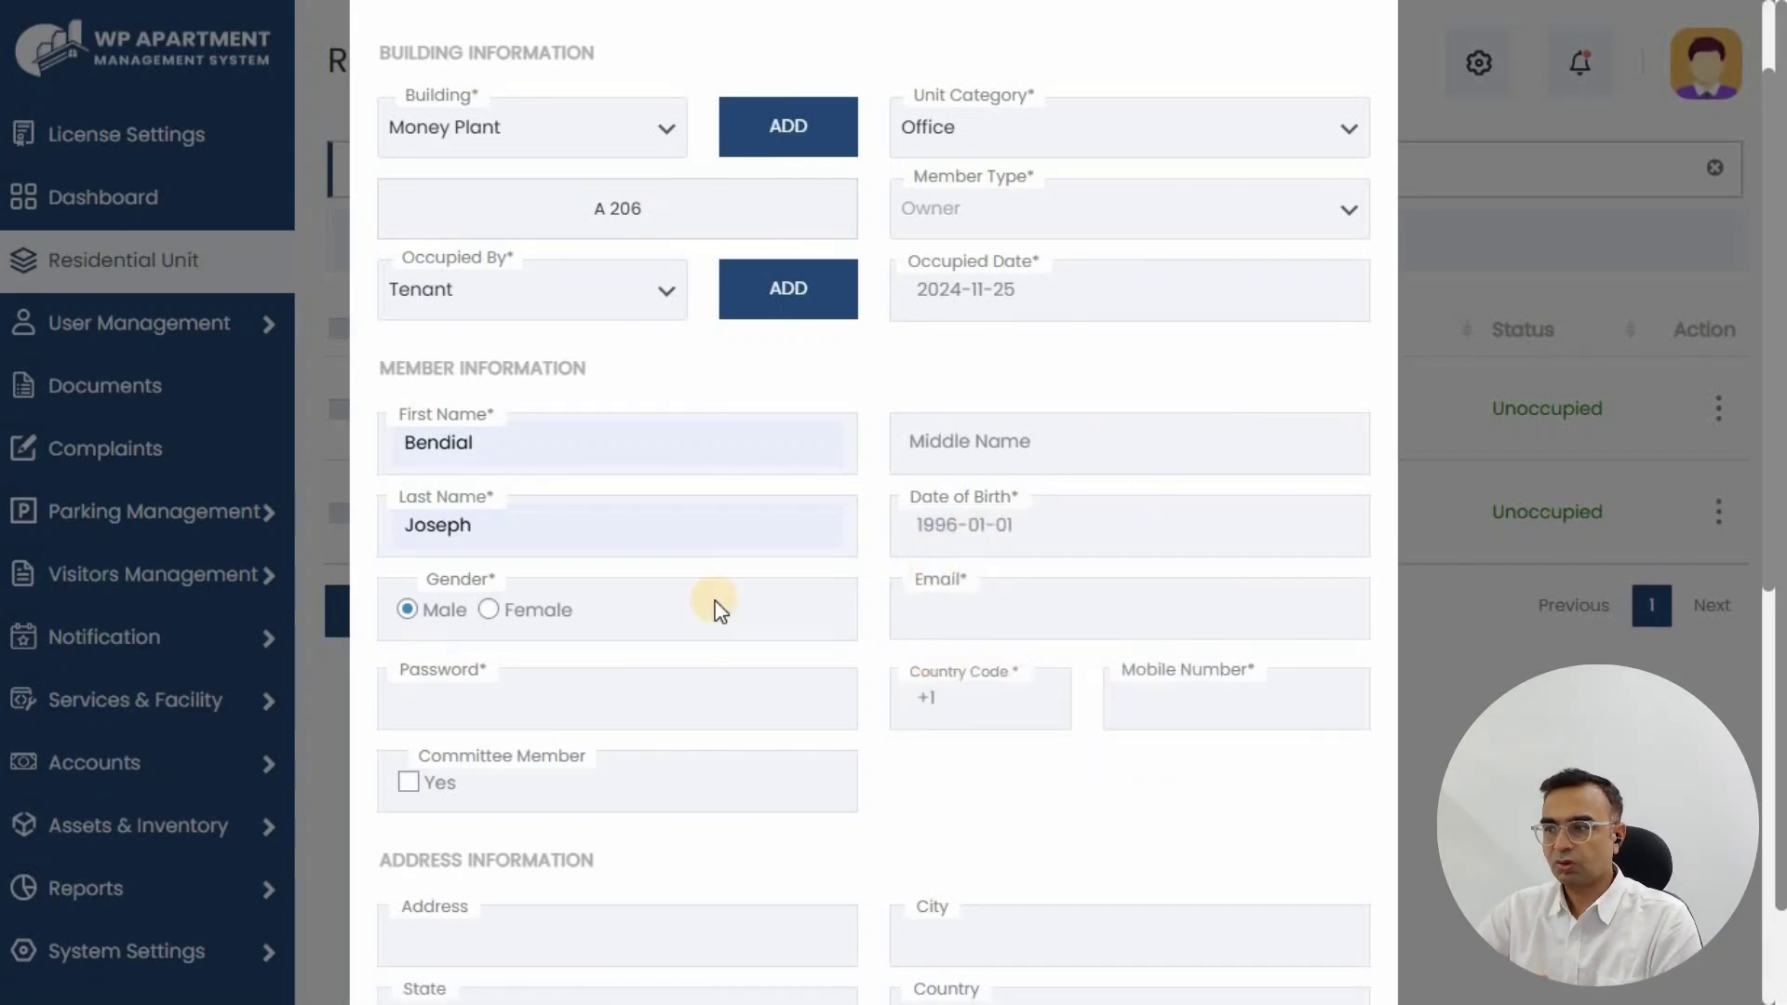
Step: Fill in the member's e-mail, adding a 1 to make it unused
left_click(983, 606)
left_click(1079, 709)
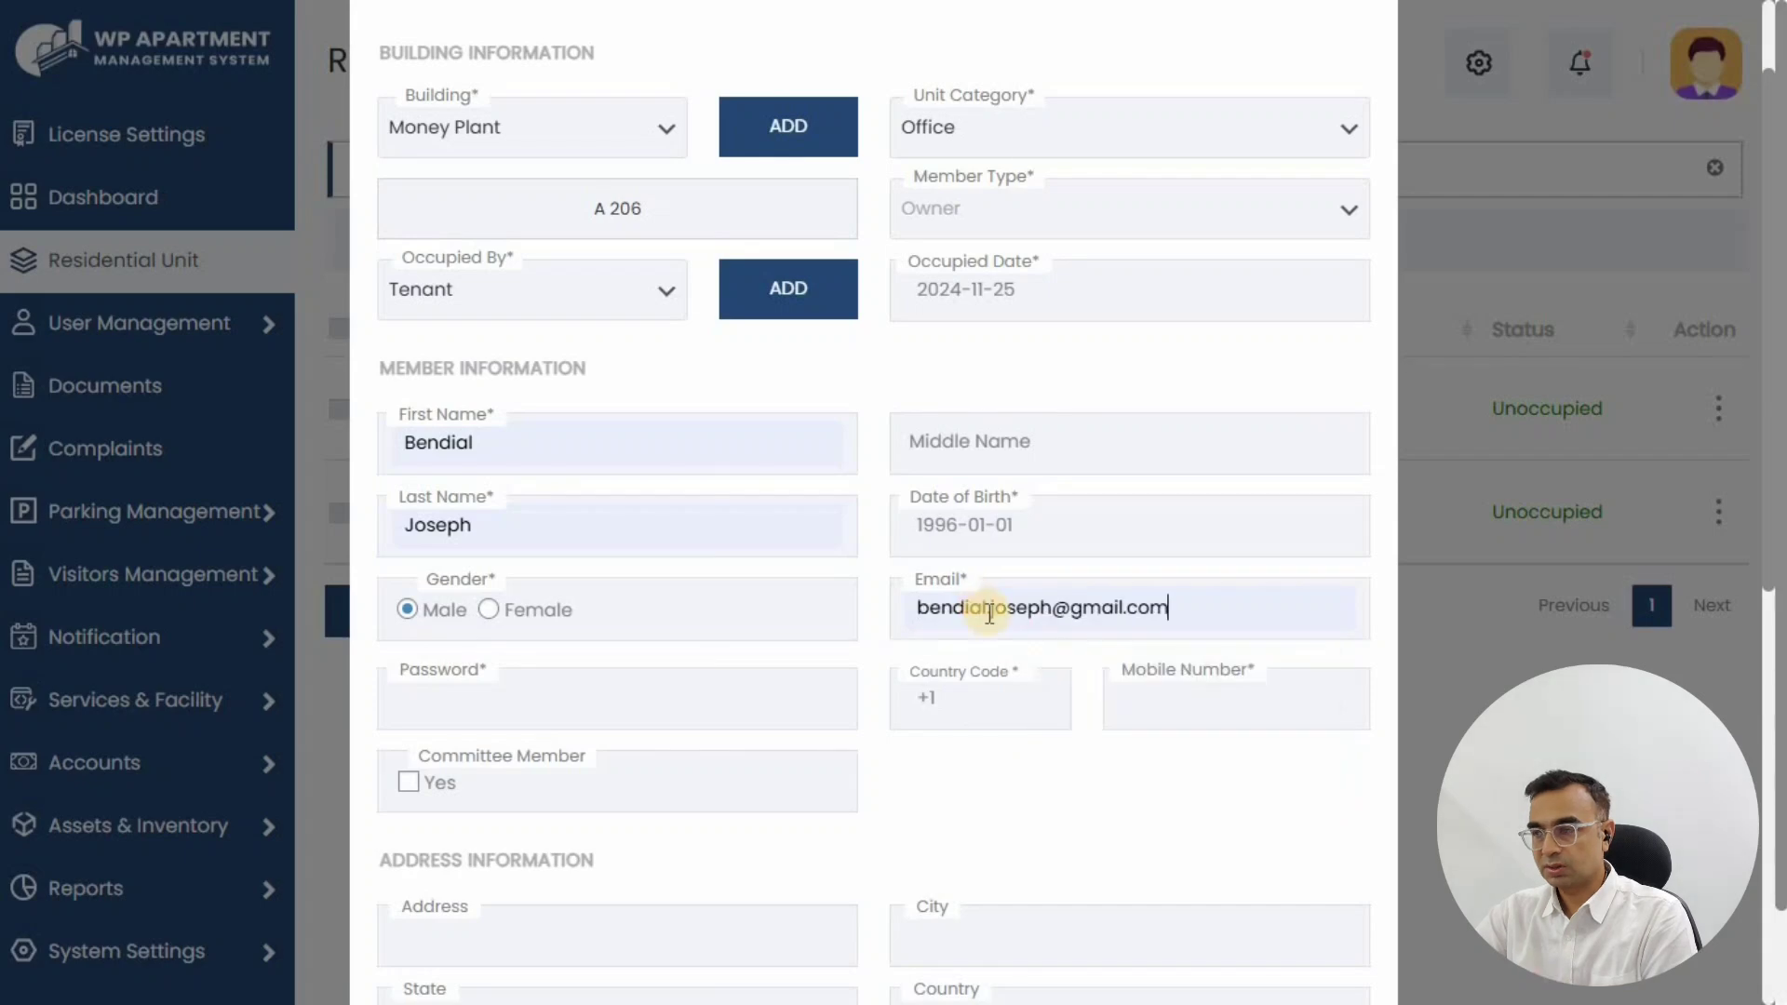
left_click(989, 609)
type("1")
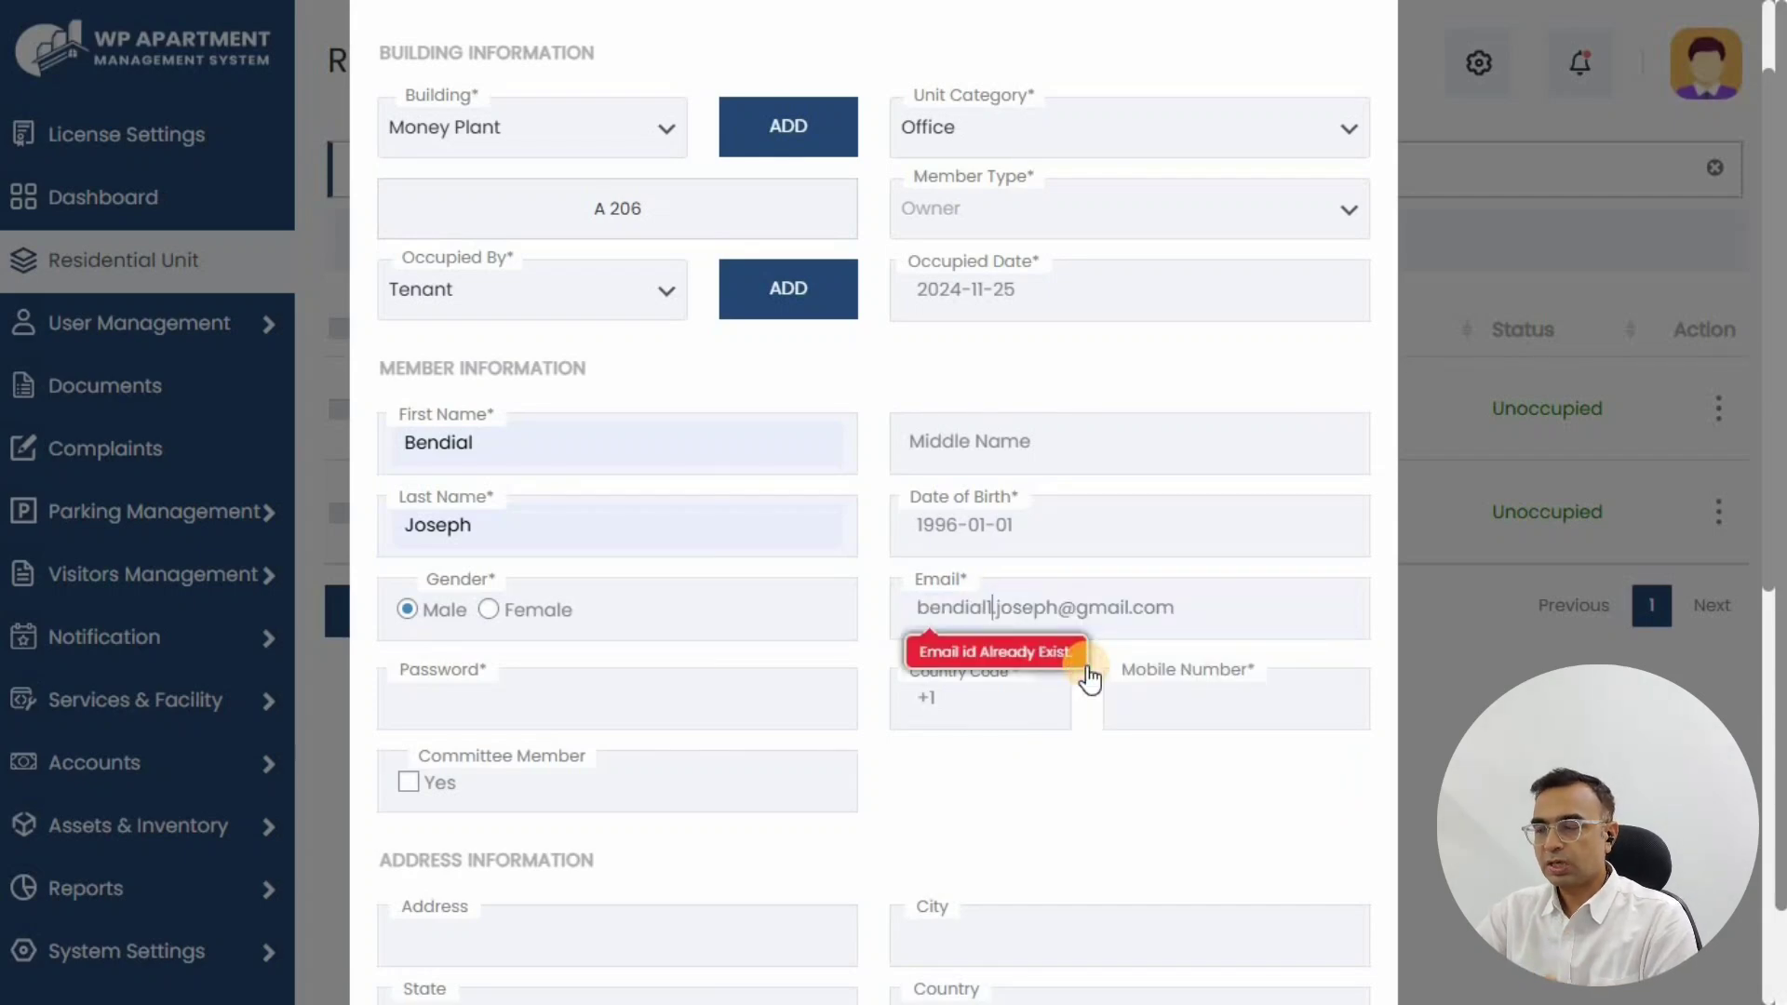
left_click(1028, 799)
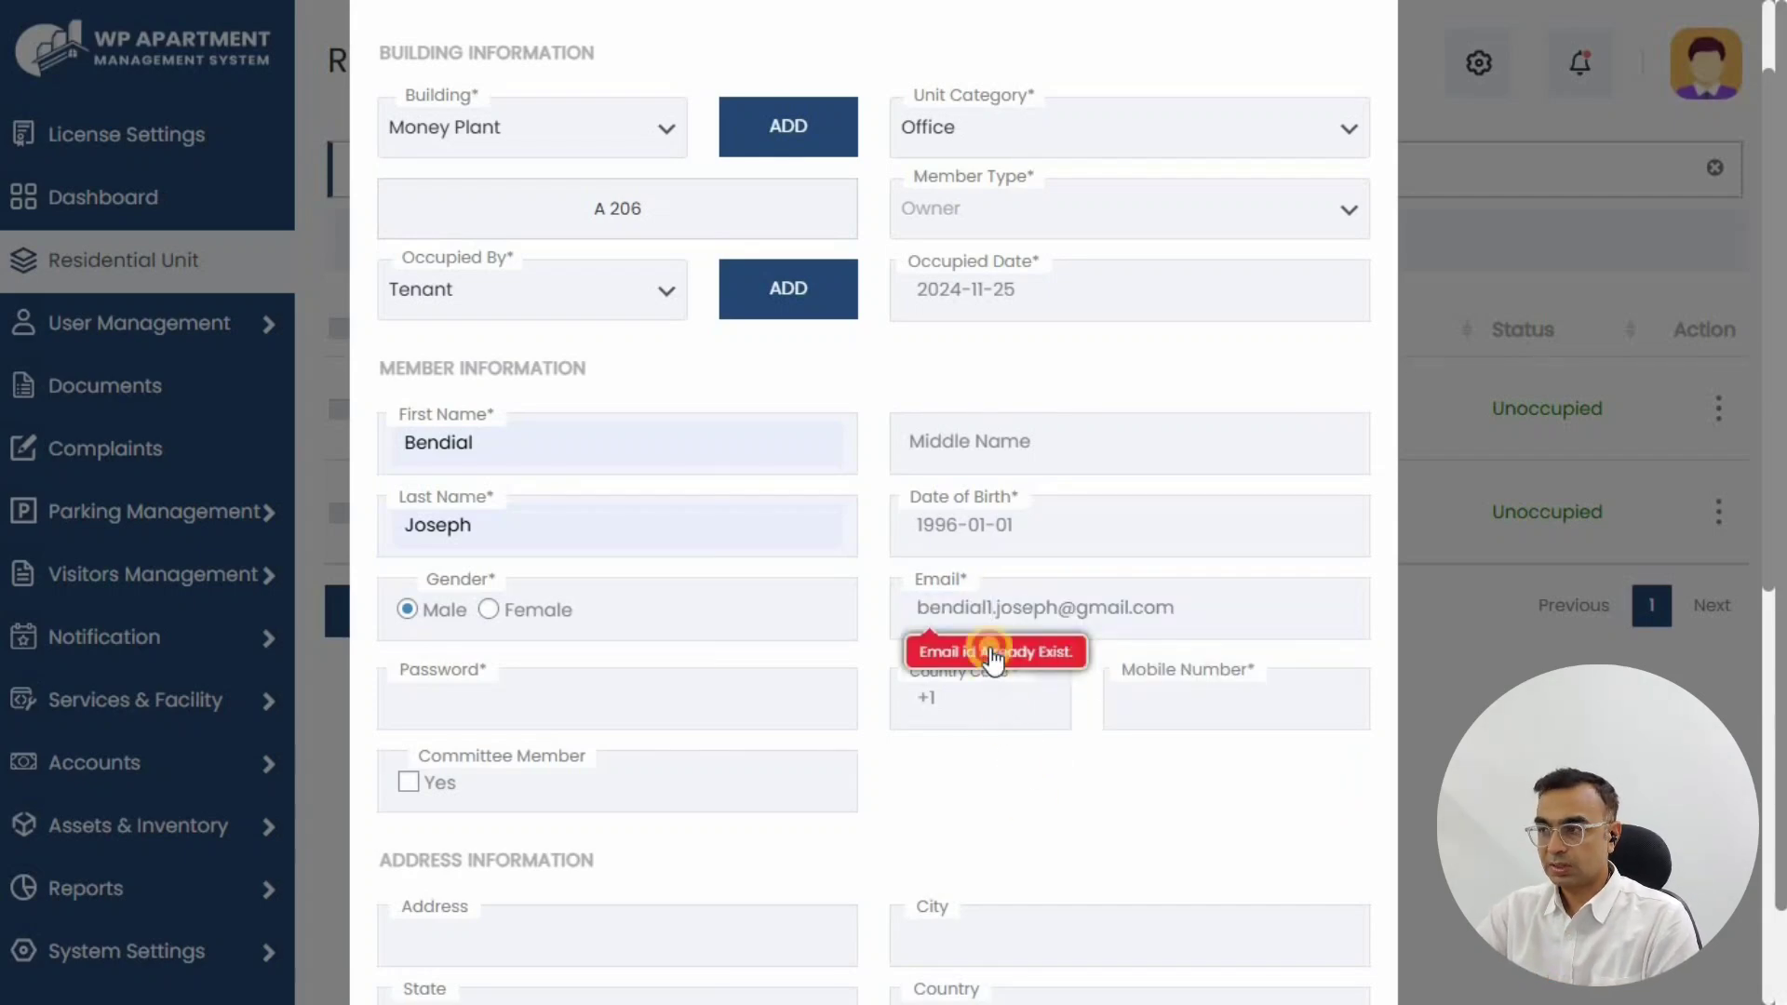
Step: Enter the account password and the member's mobile number
left_click(486, 691)
type("•••••••••")
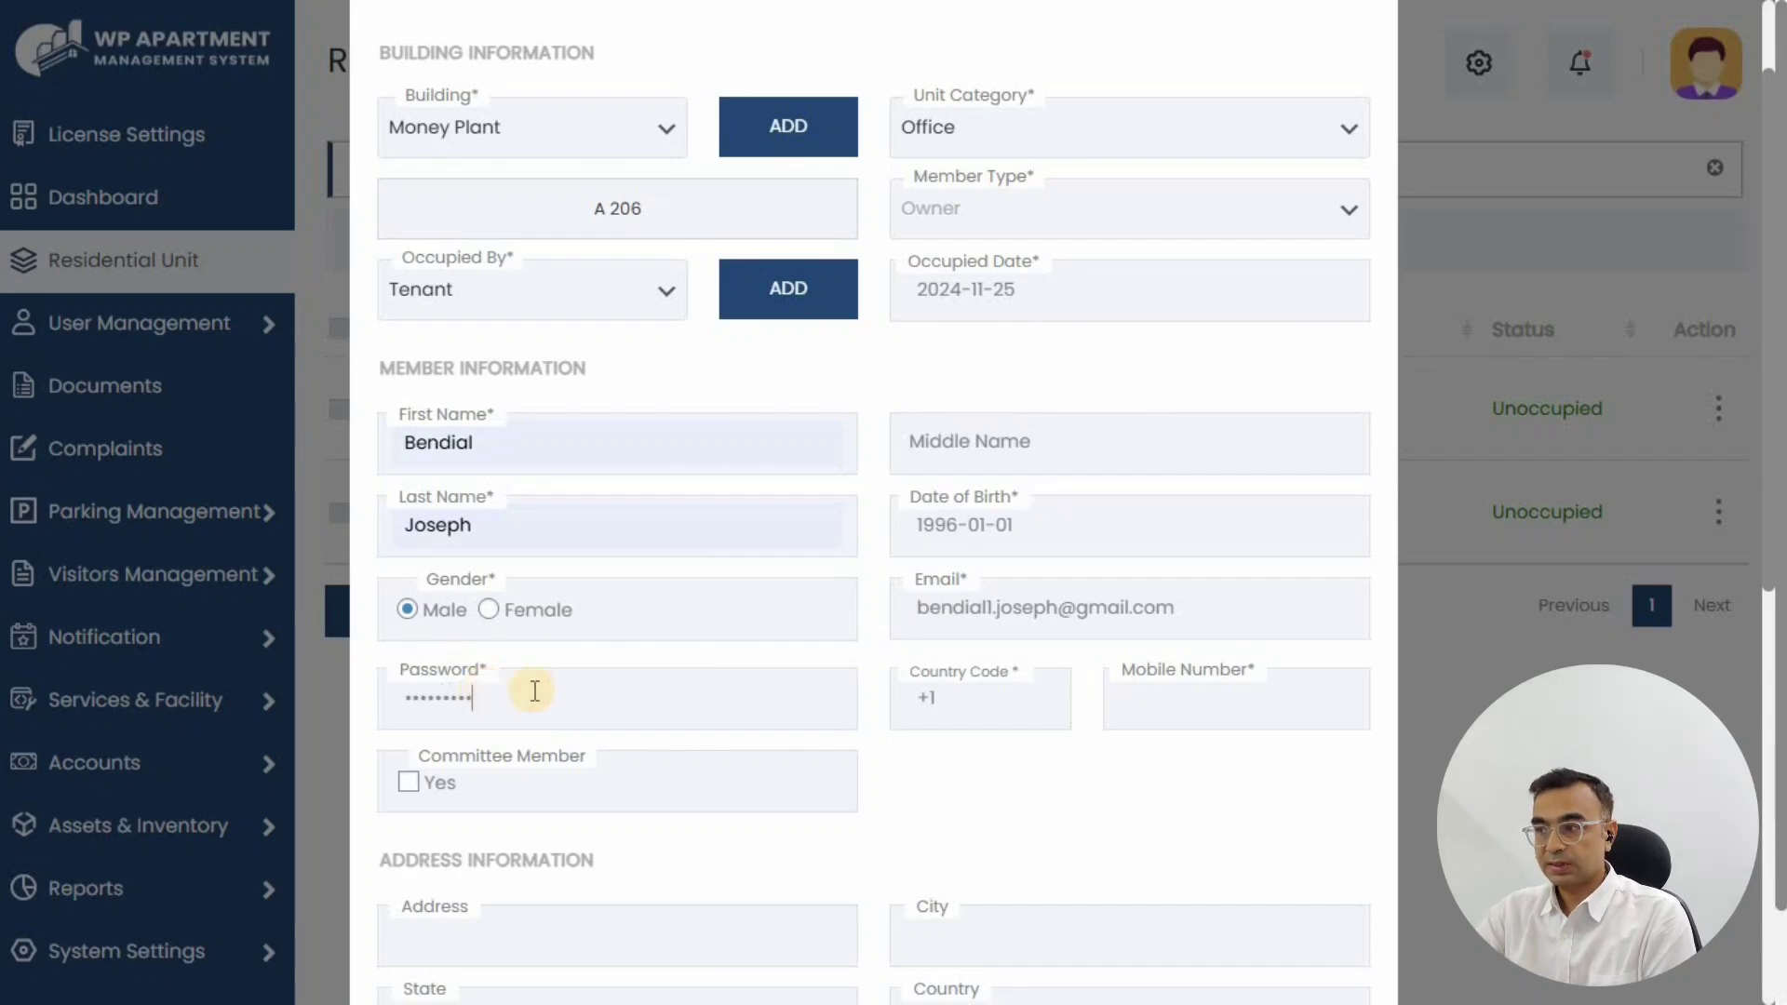
left_click(1139, 722)
left_click(1209, 705)
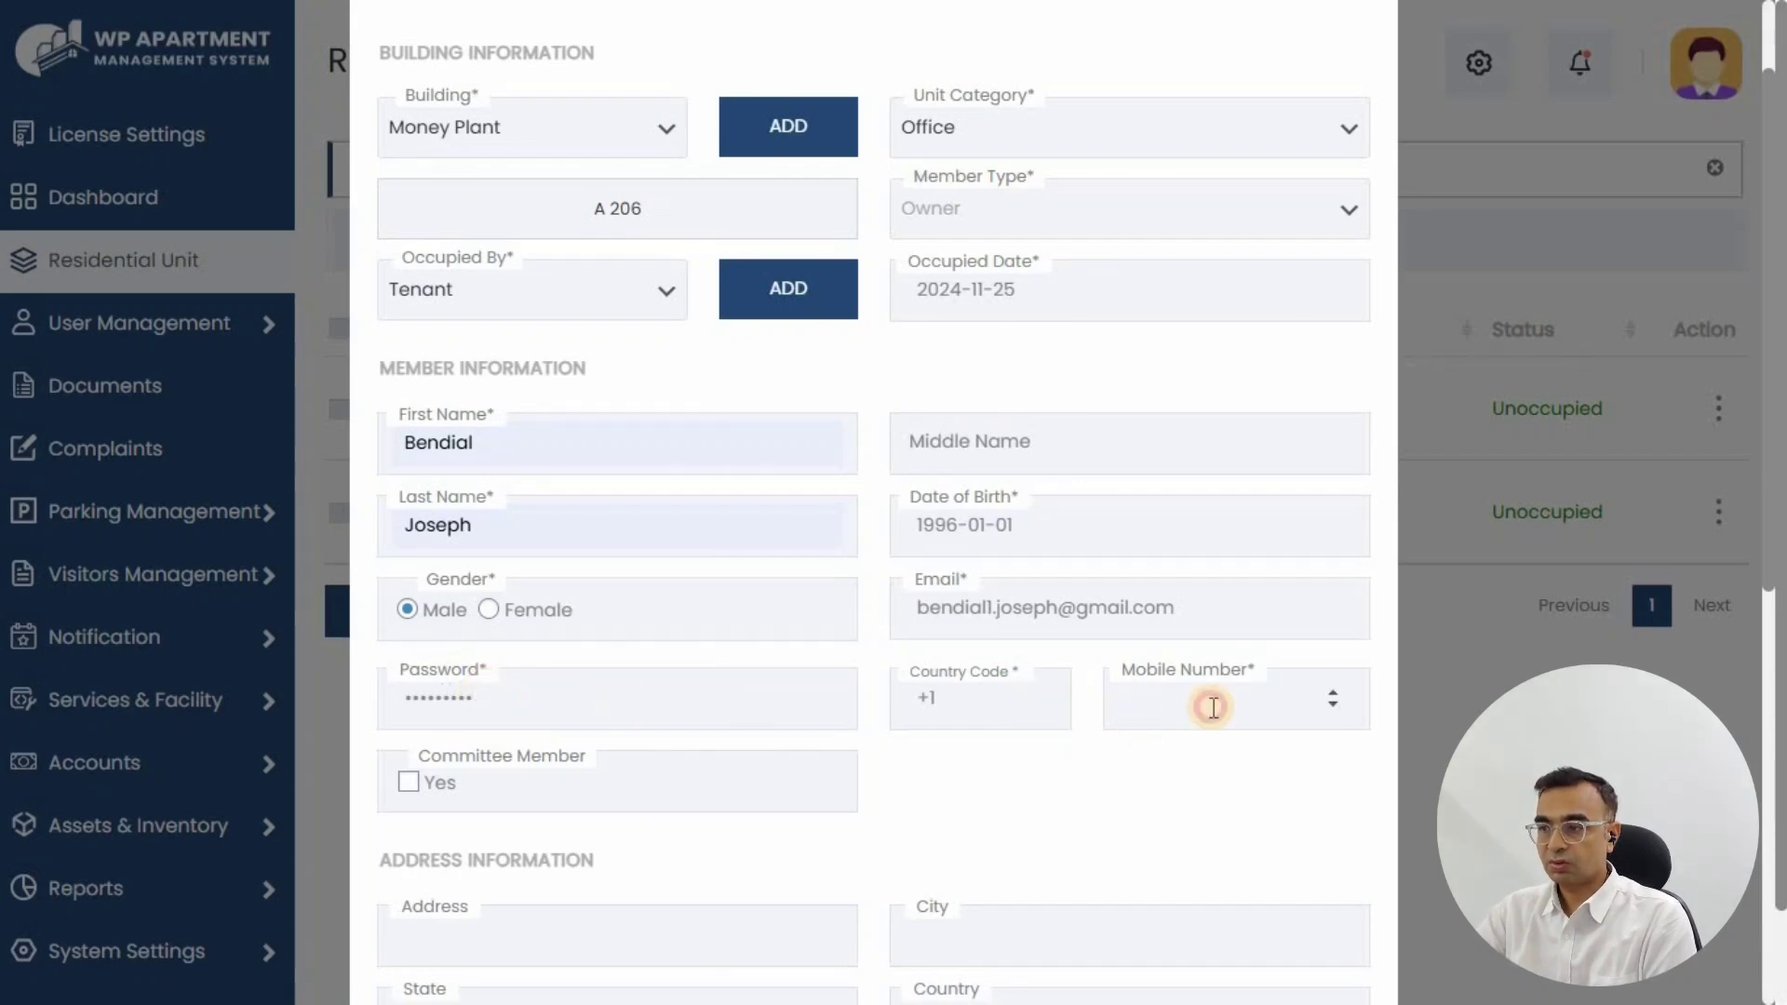
left_click(1255, 763)
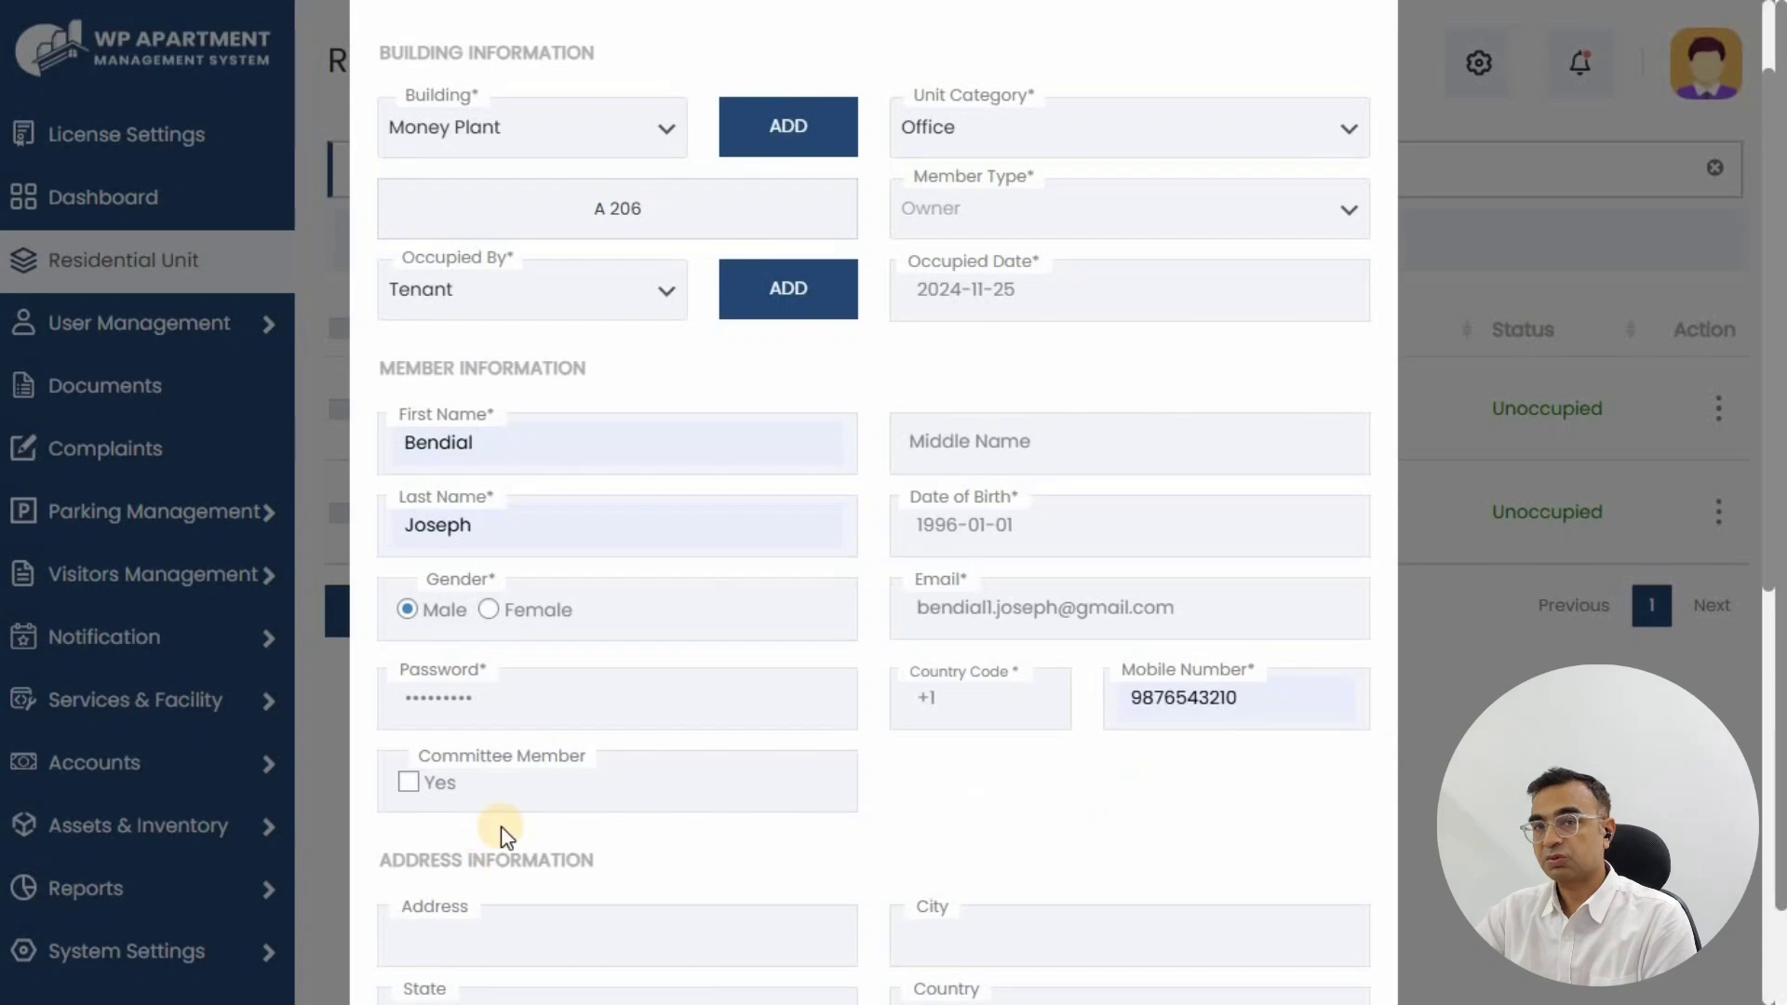
Step: Save the new member with ADD MEMBER
scroll(865, 757, "down", 7)
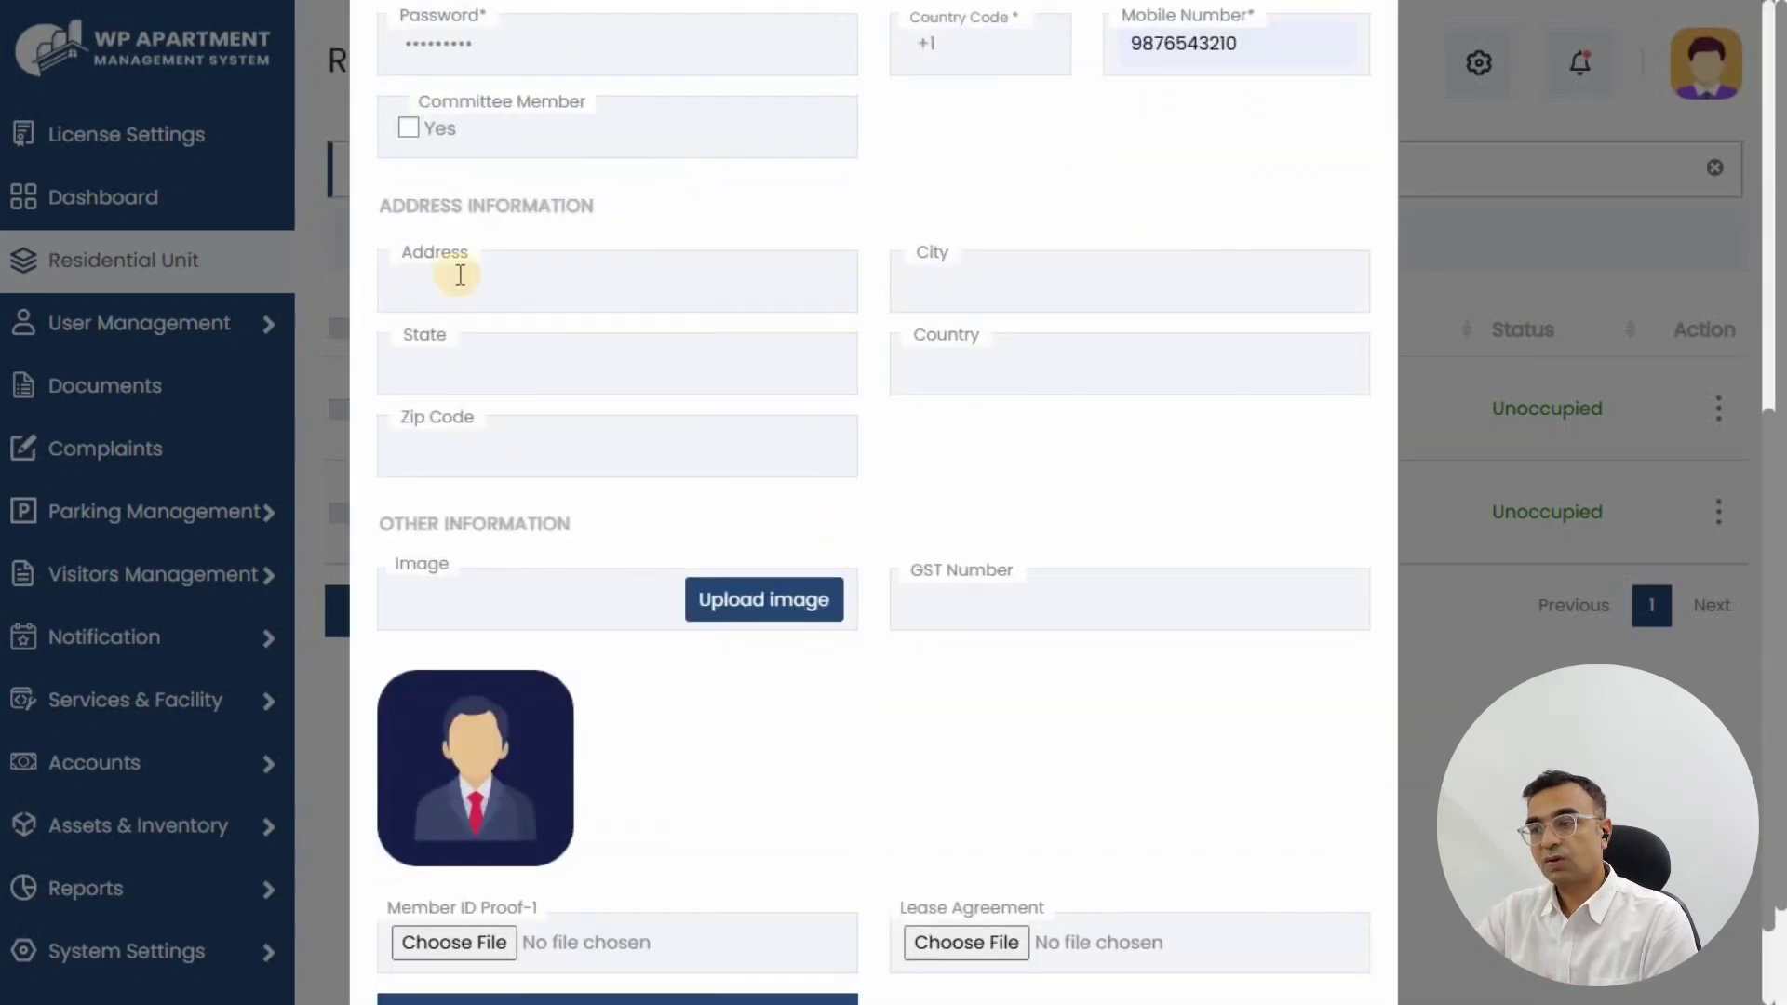
scroll(725, 507, "down", 2)
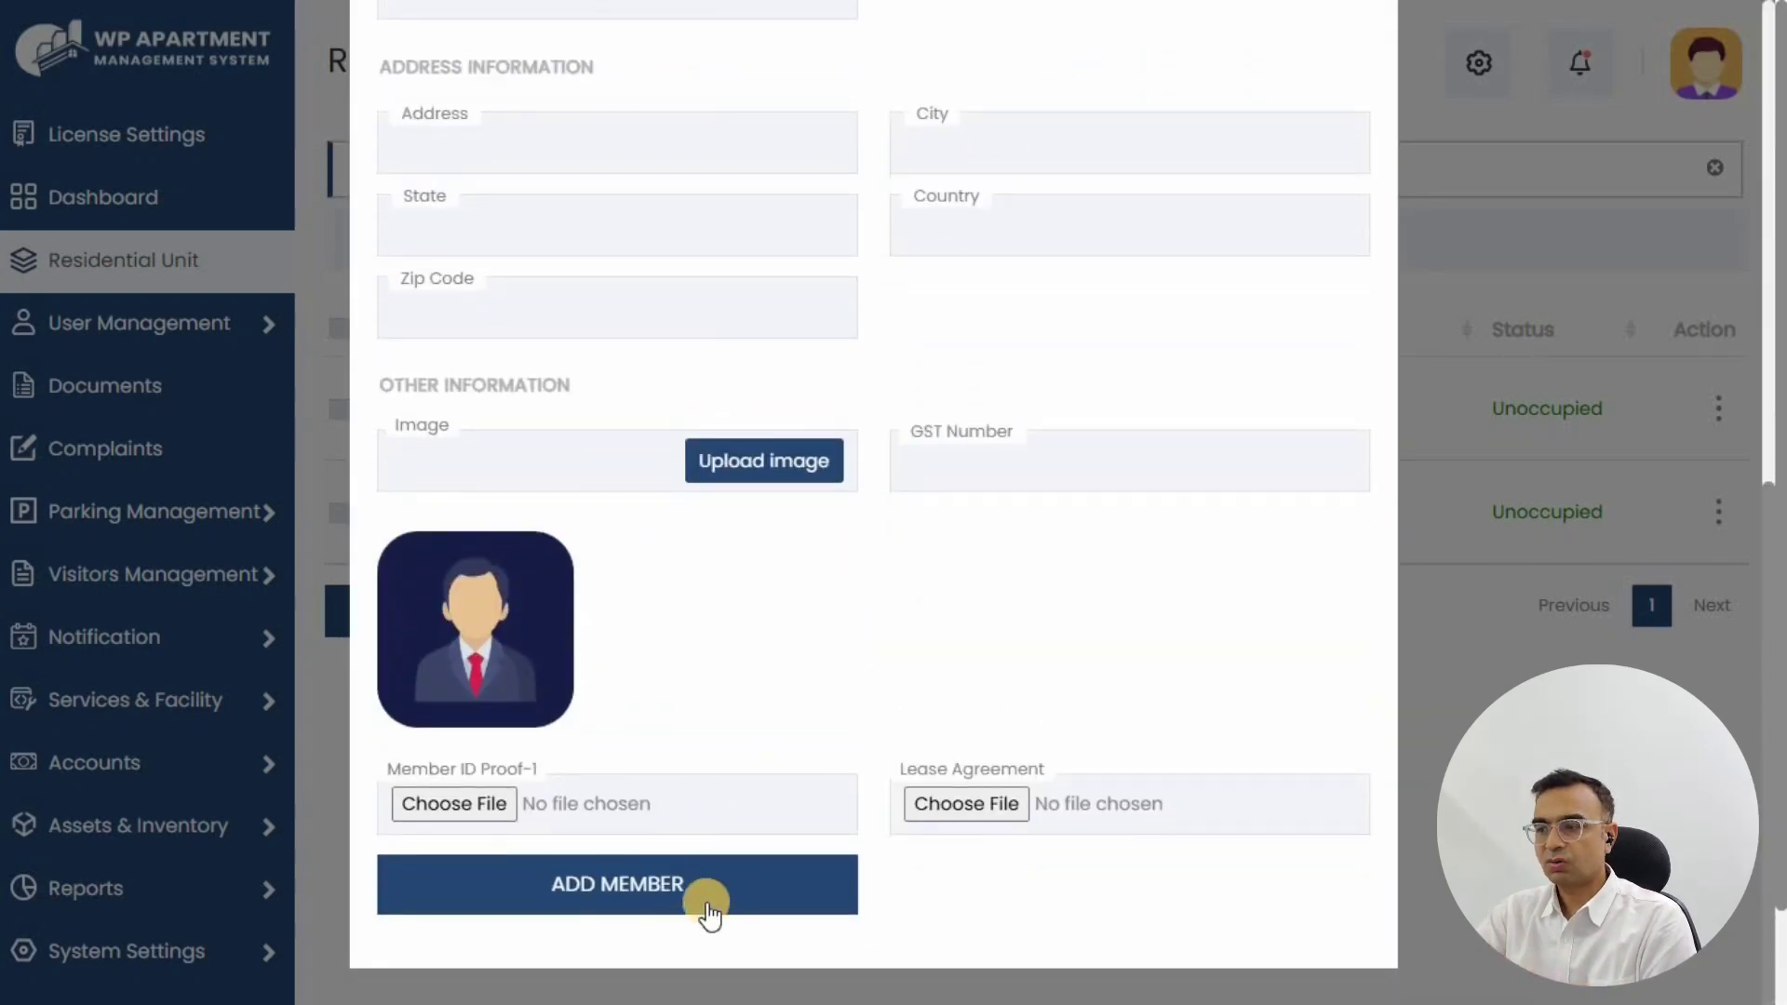
left_click(594, 887)
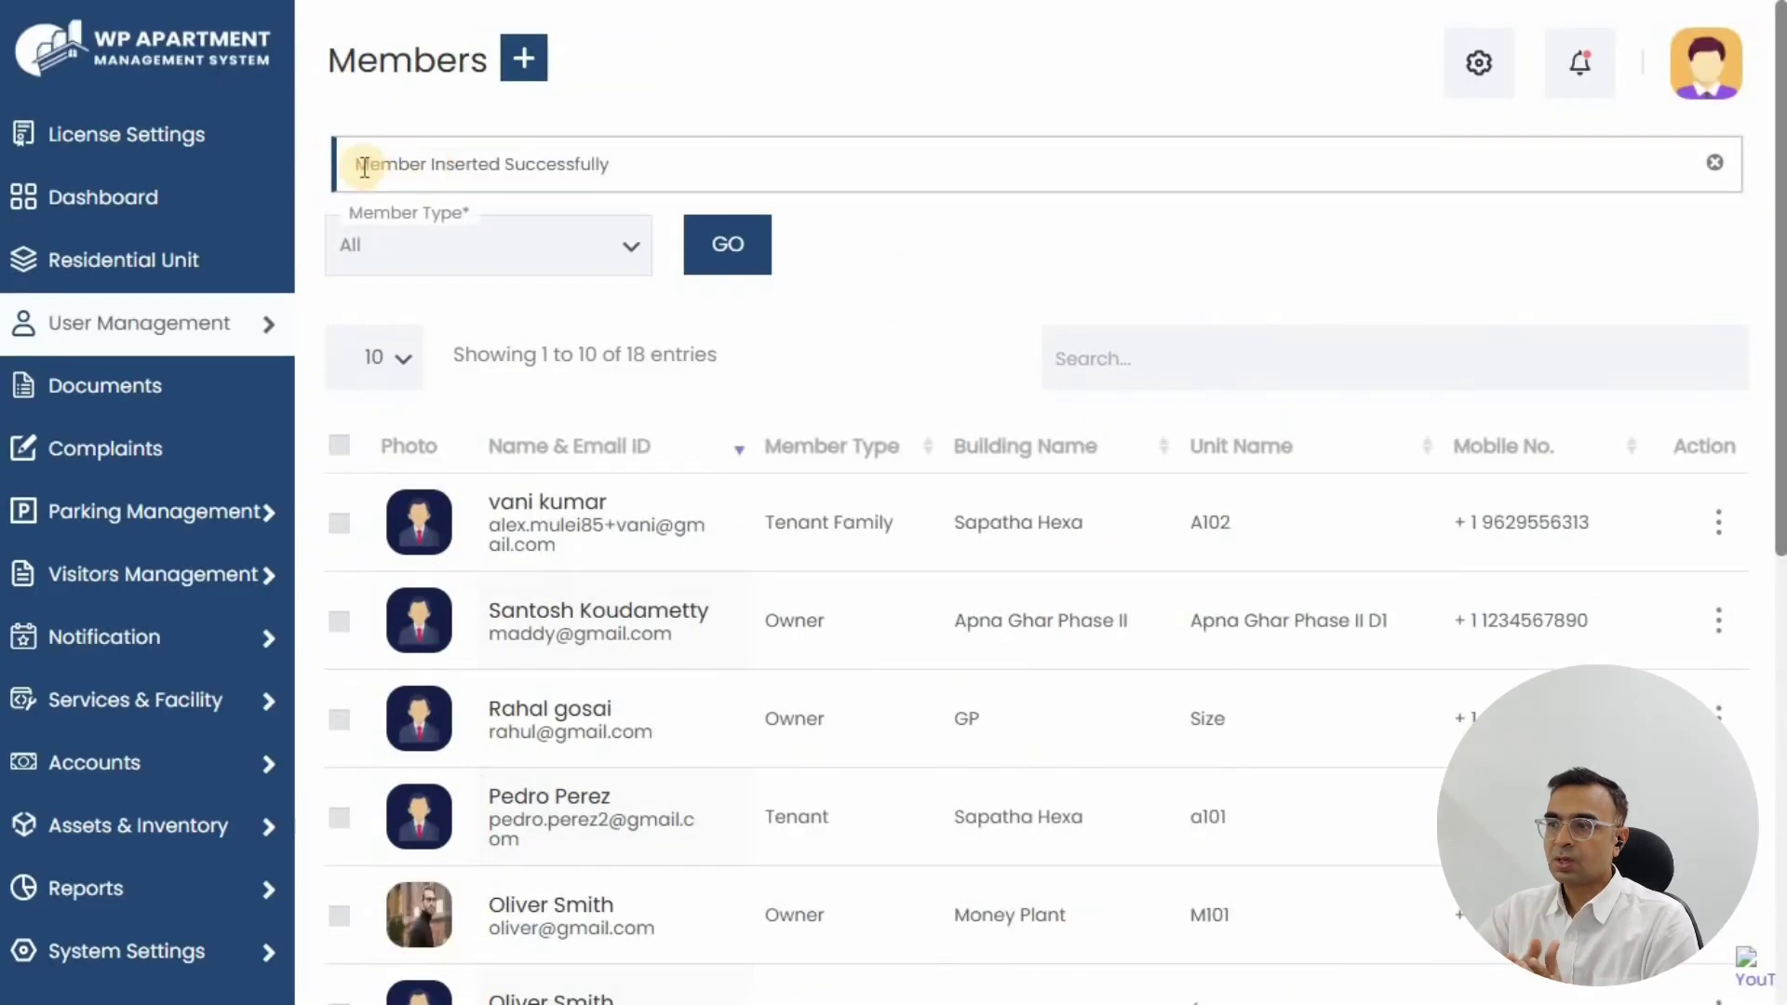
Step: Search the Members list by the new member's name to show their two entries
left_click_drag(358, 163, 680, 173)
left_click(953, 260)
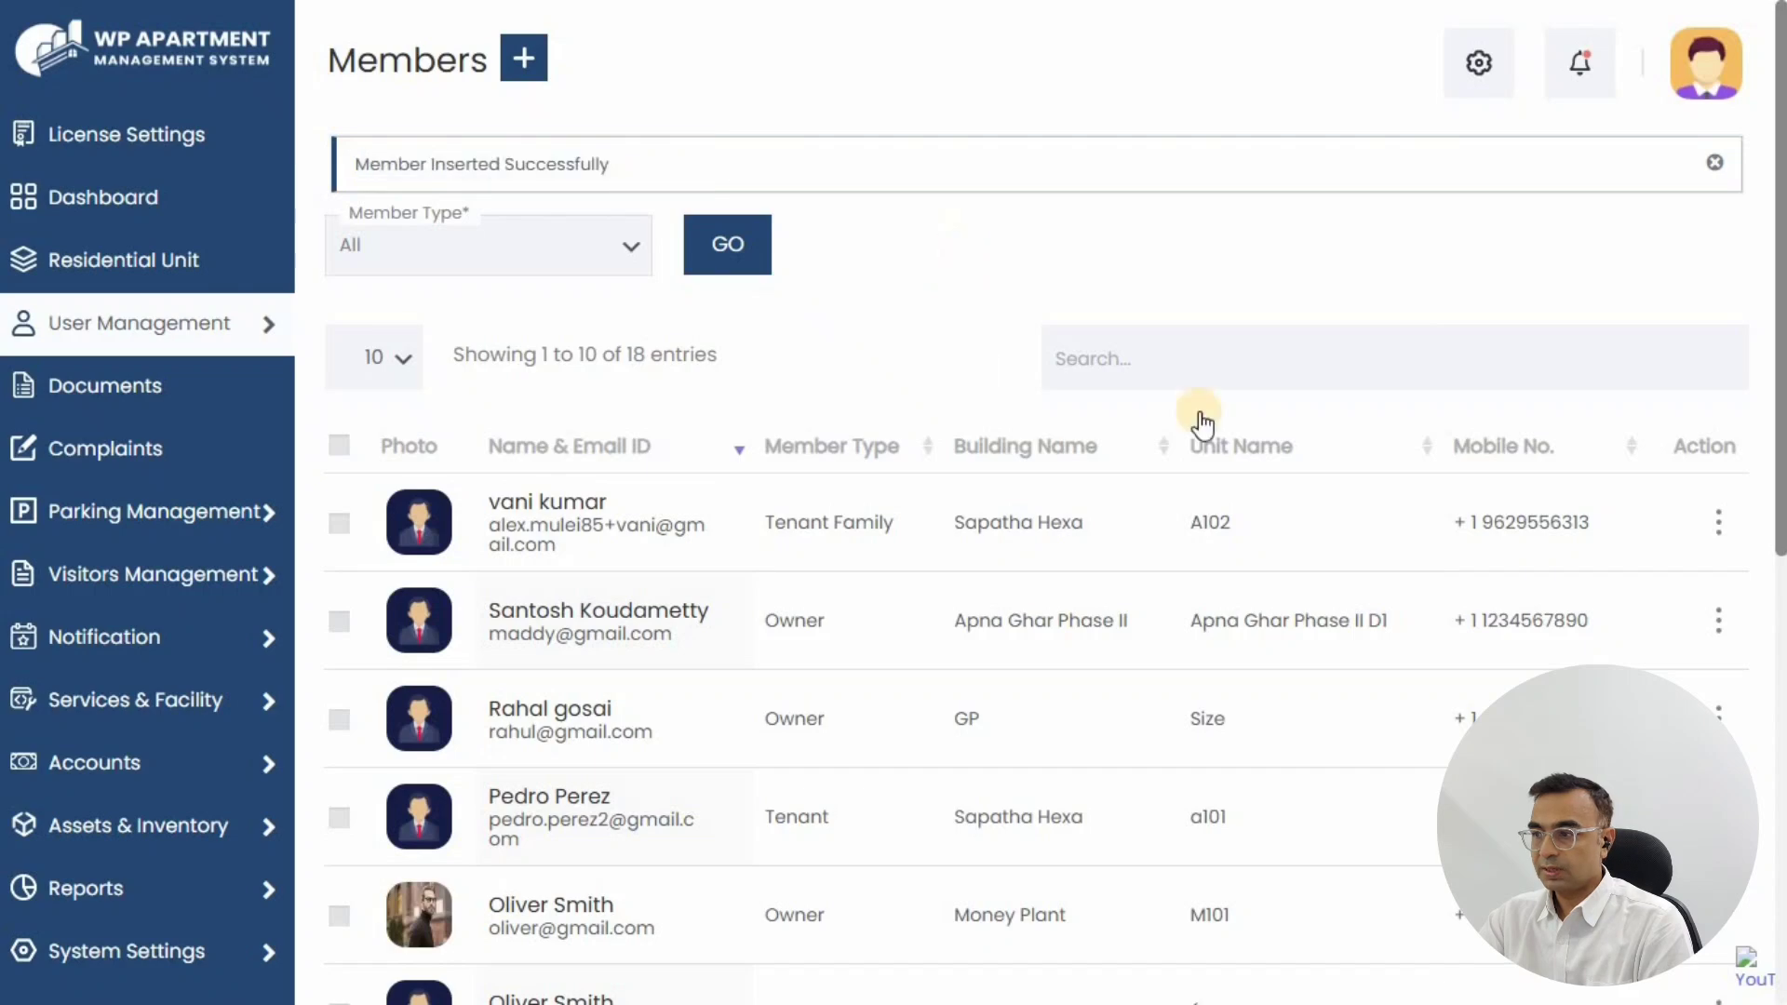
left_click(1170, 364)
type("bendial")
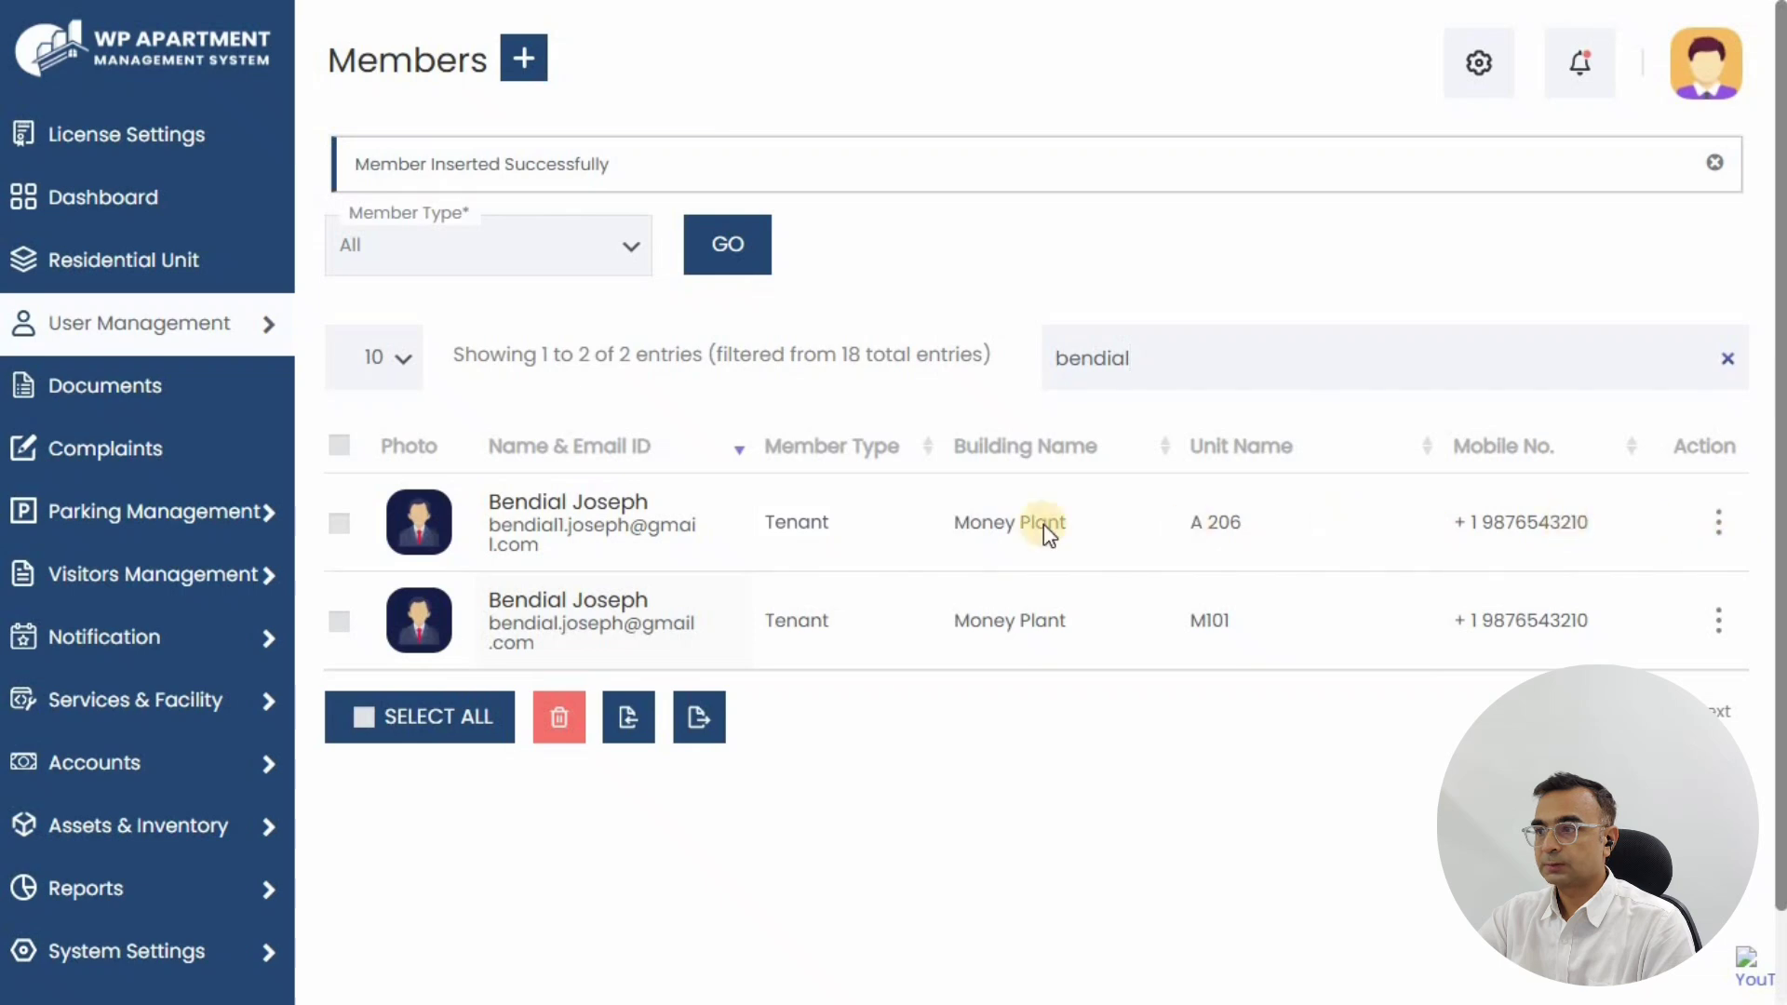
Step: Open the A 206 tenant's profile, review Tenant and Family Member tabs, then start a document
left_click(531, 507)
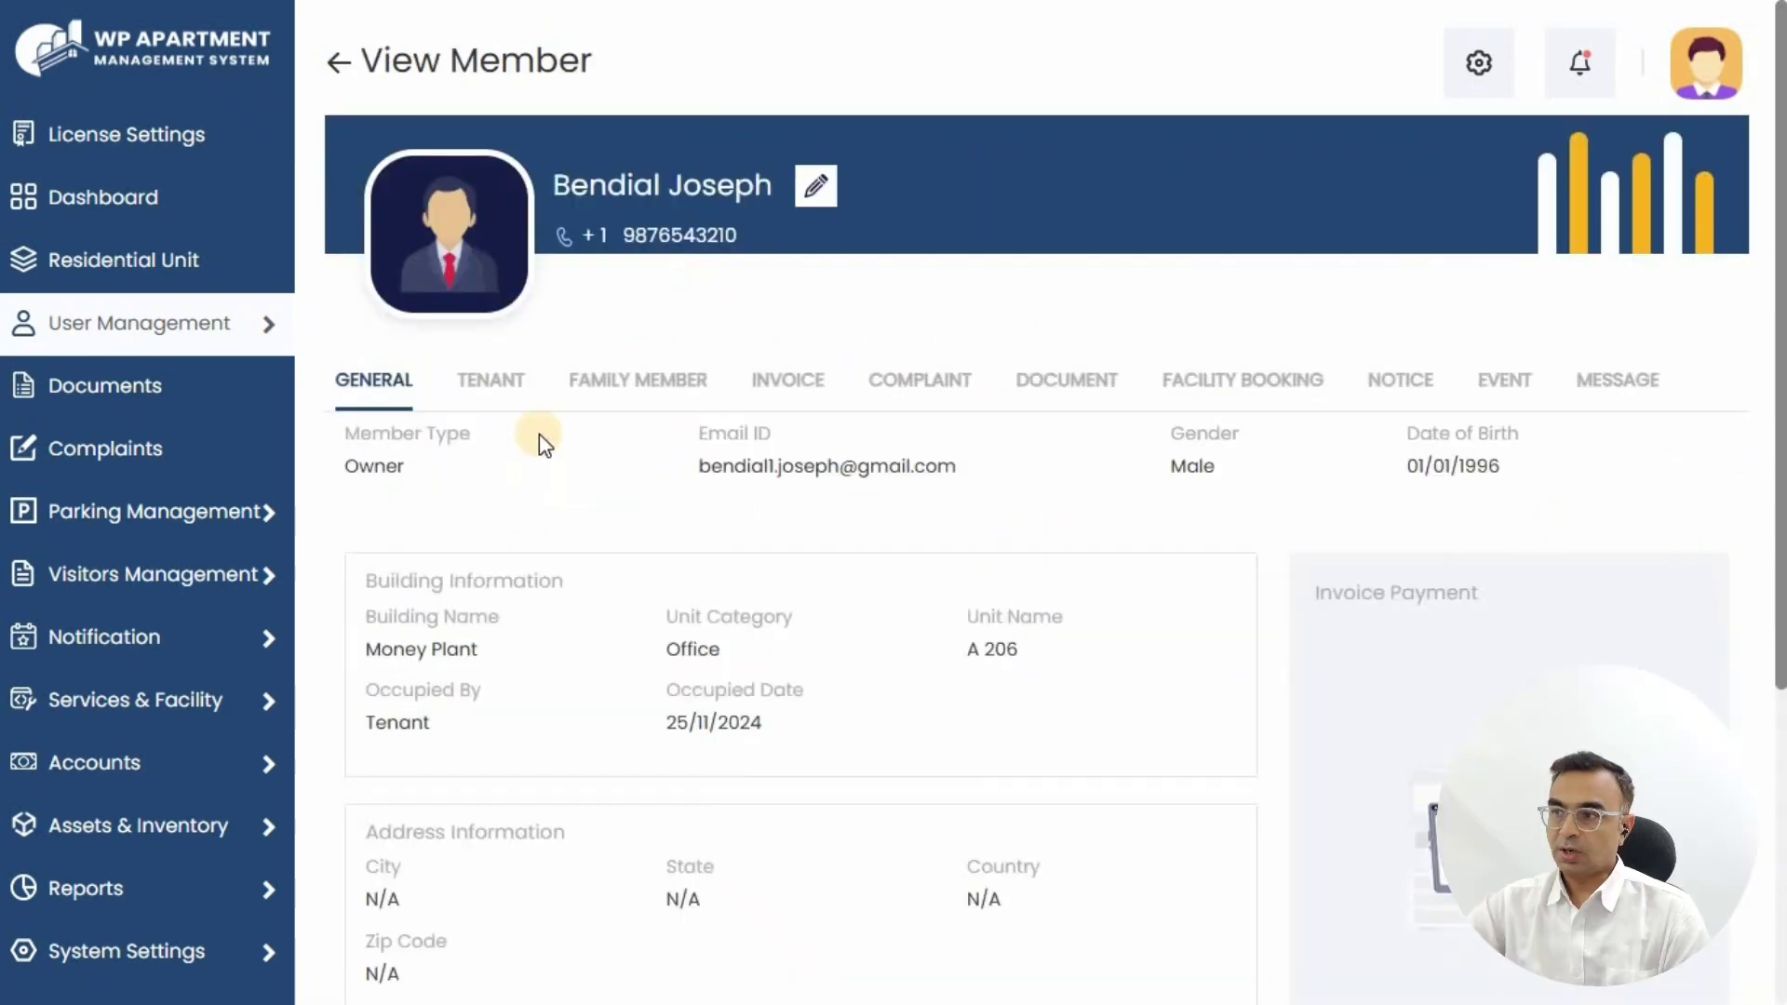
scroll(522, 335, "down", 2)
left_click(486, 263)
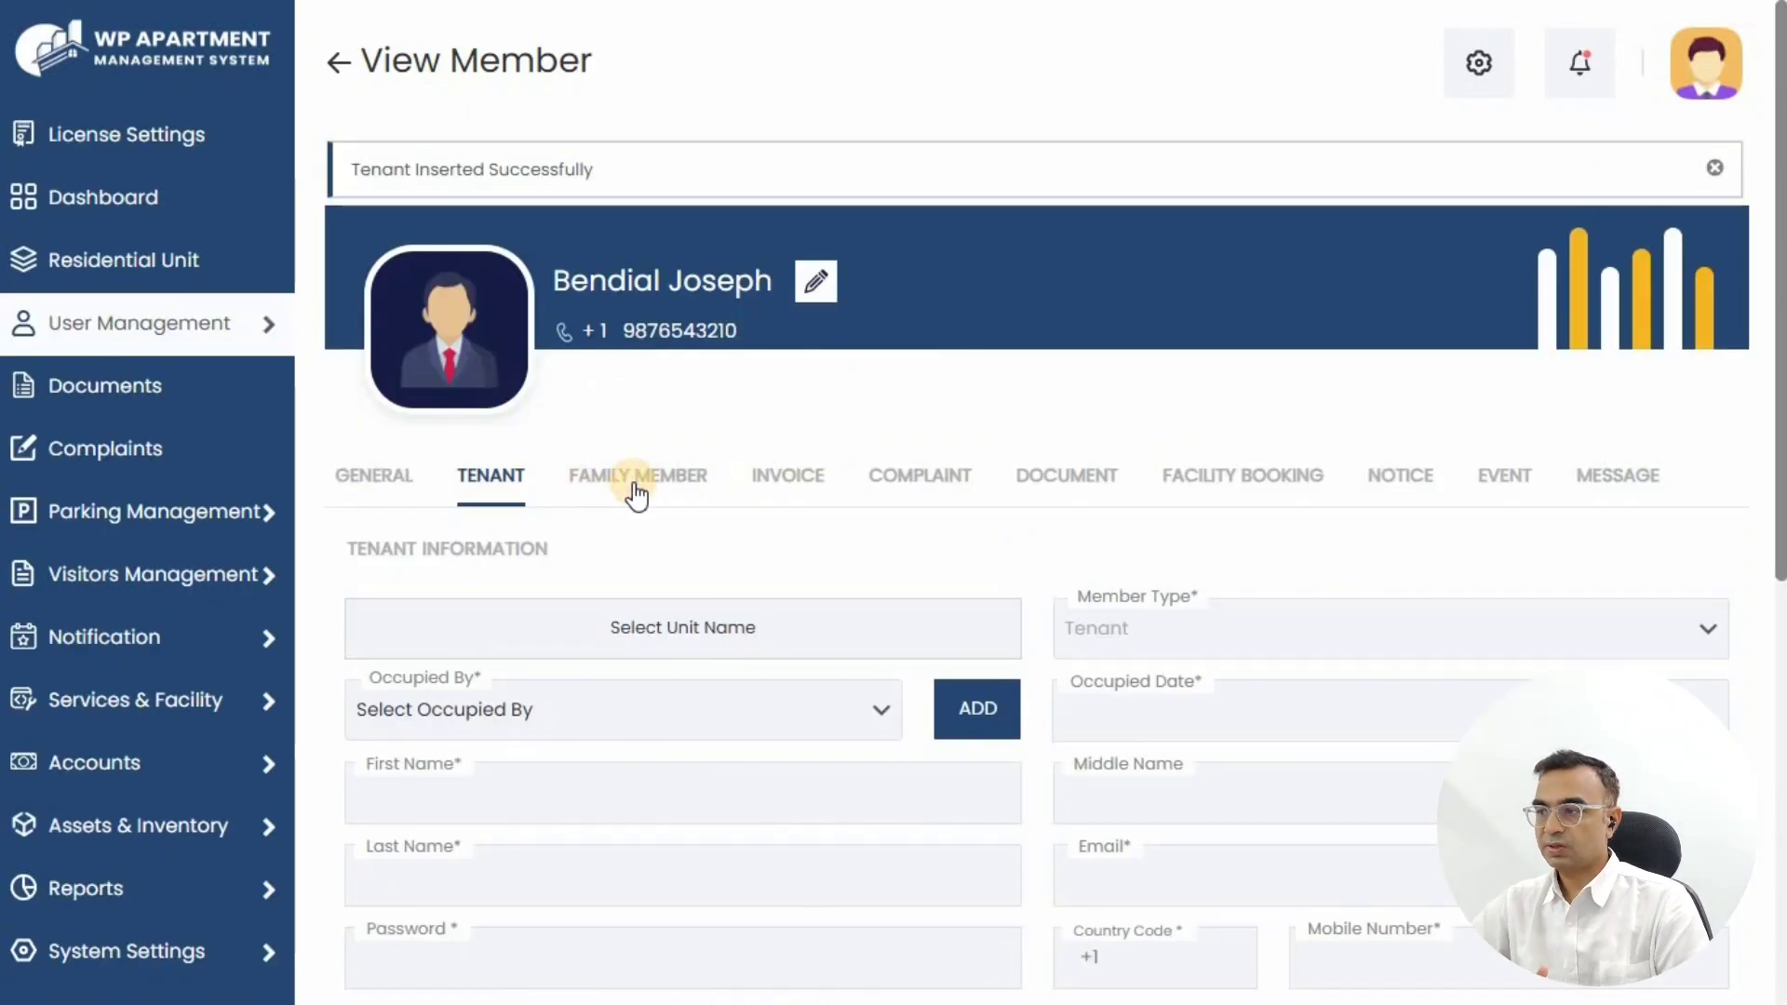
left_click(636, 493)
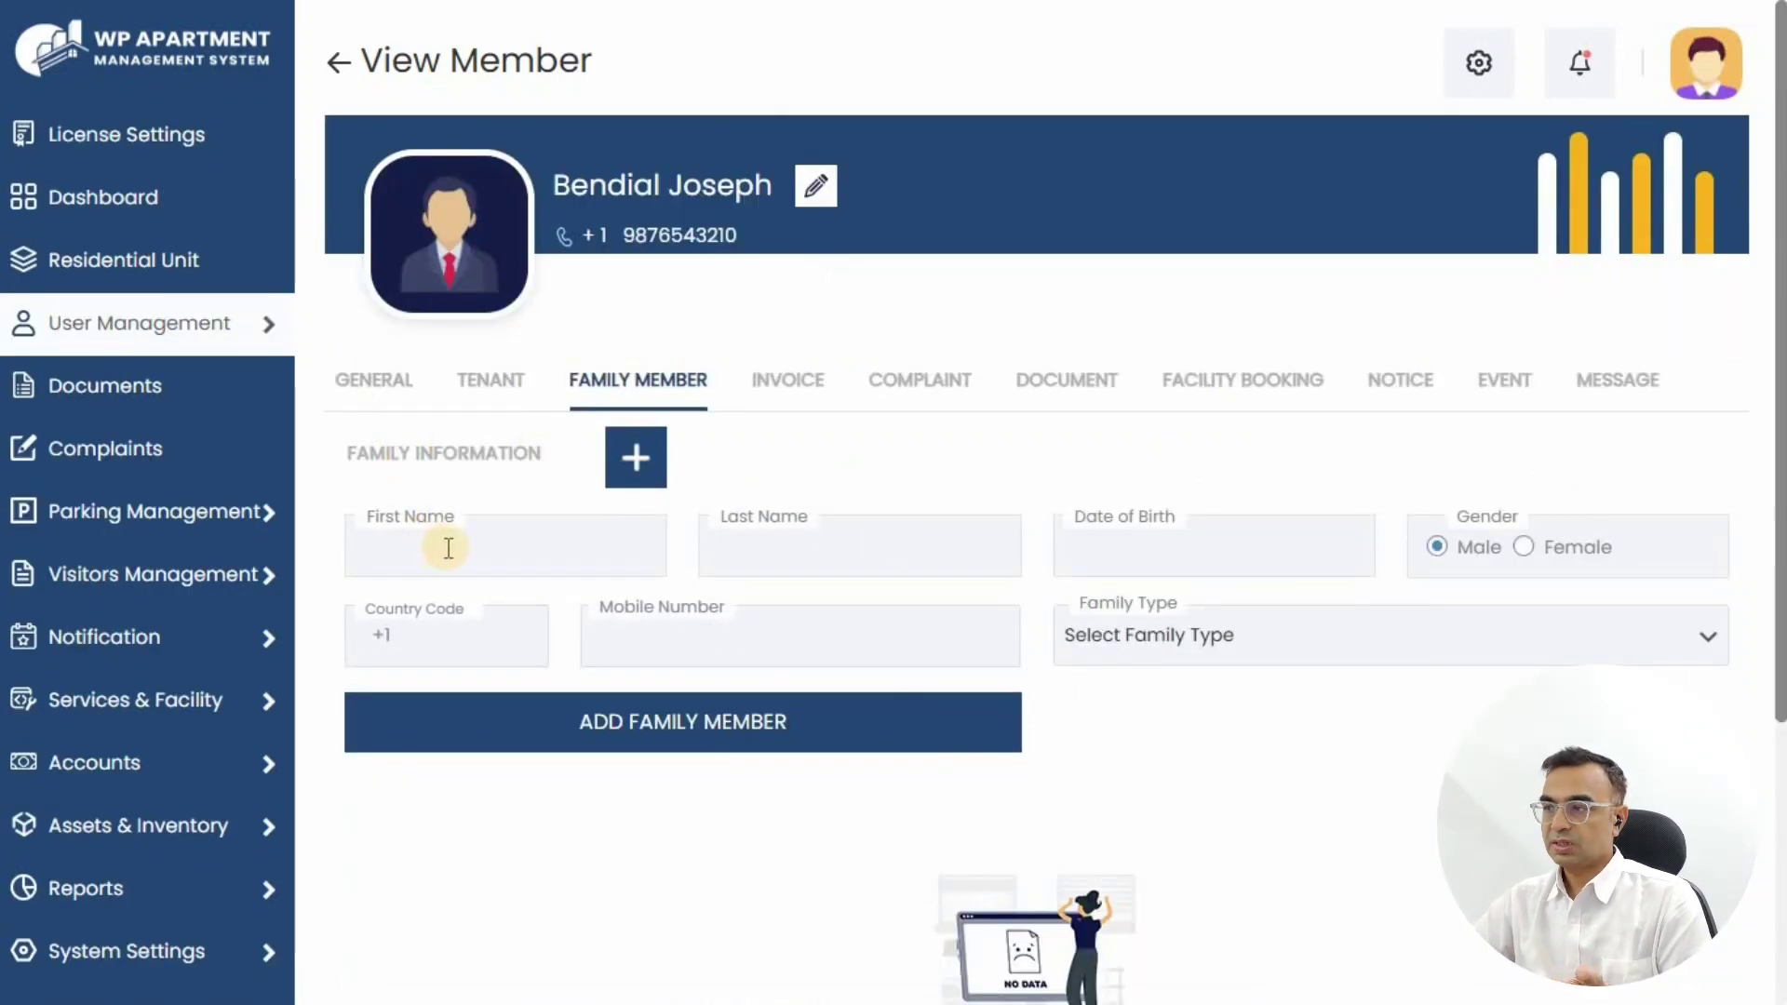
left_click(1178, 649)
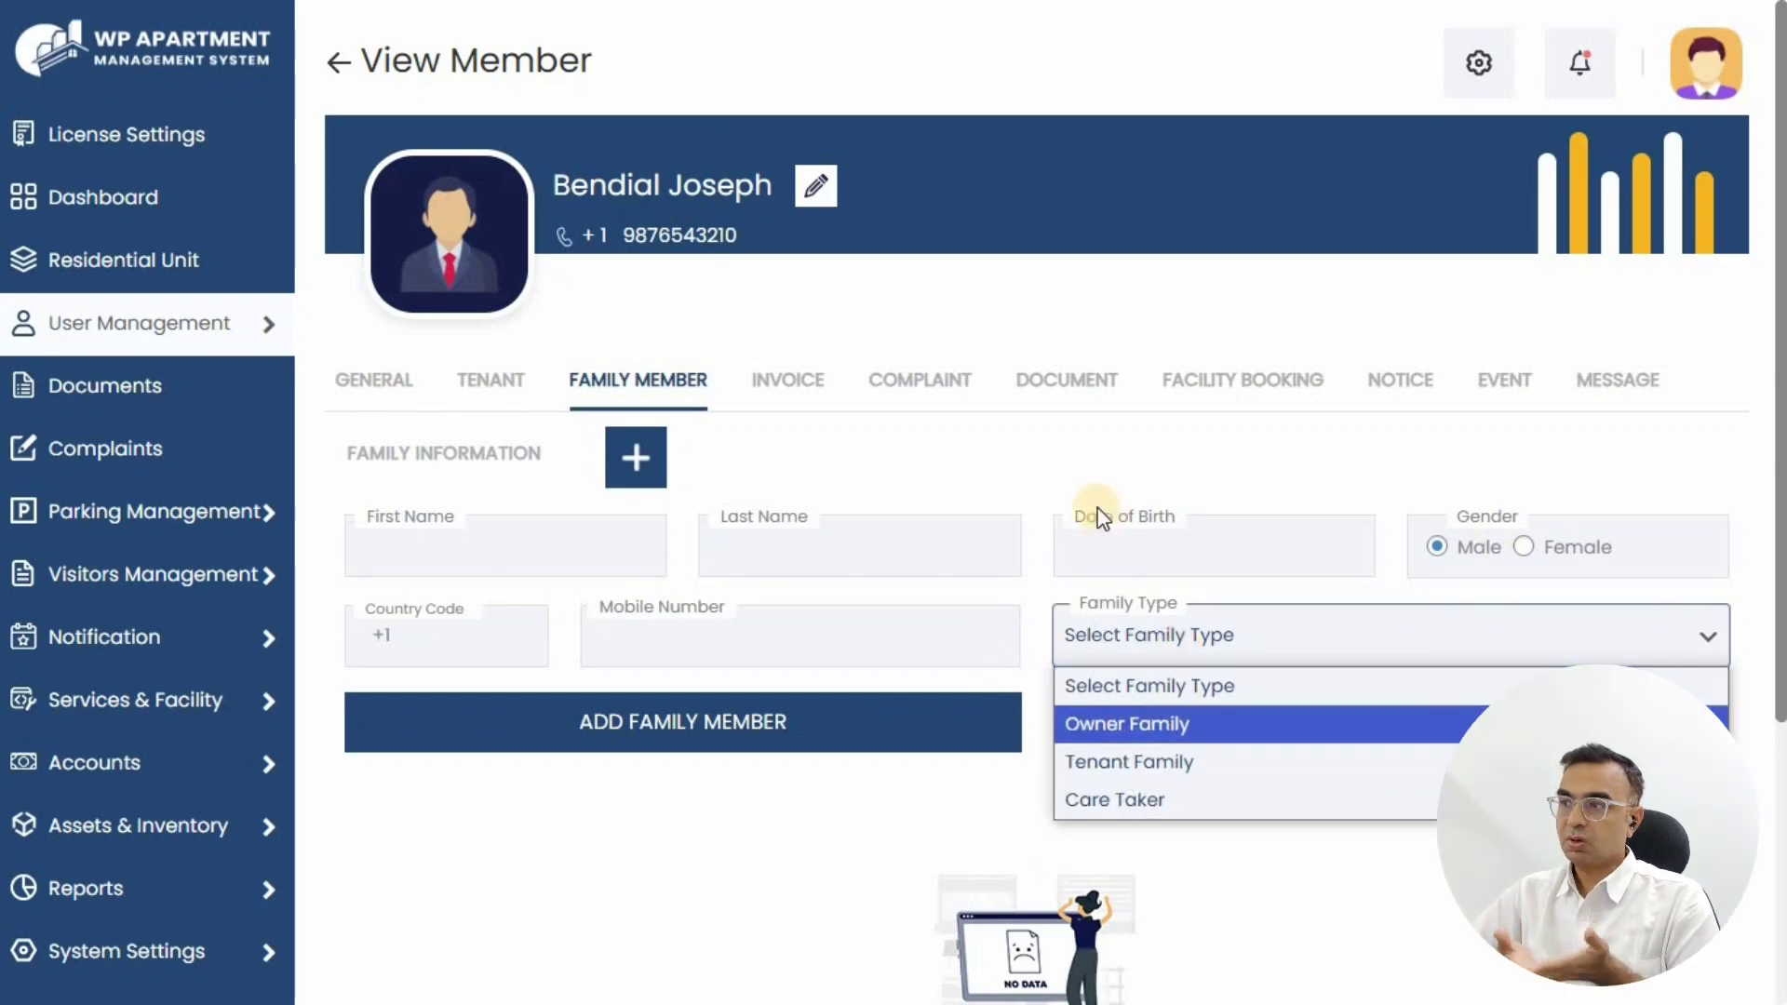
left_click(1075, 454)
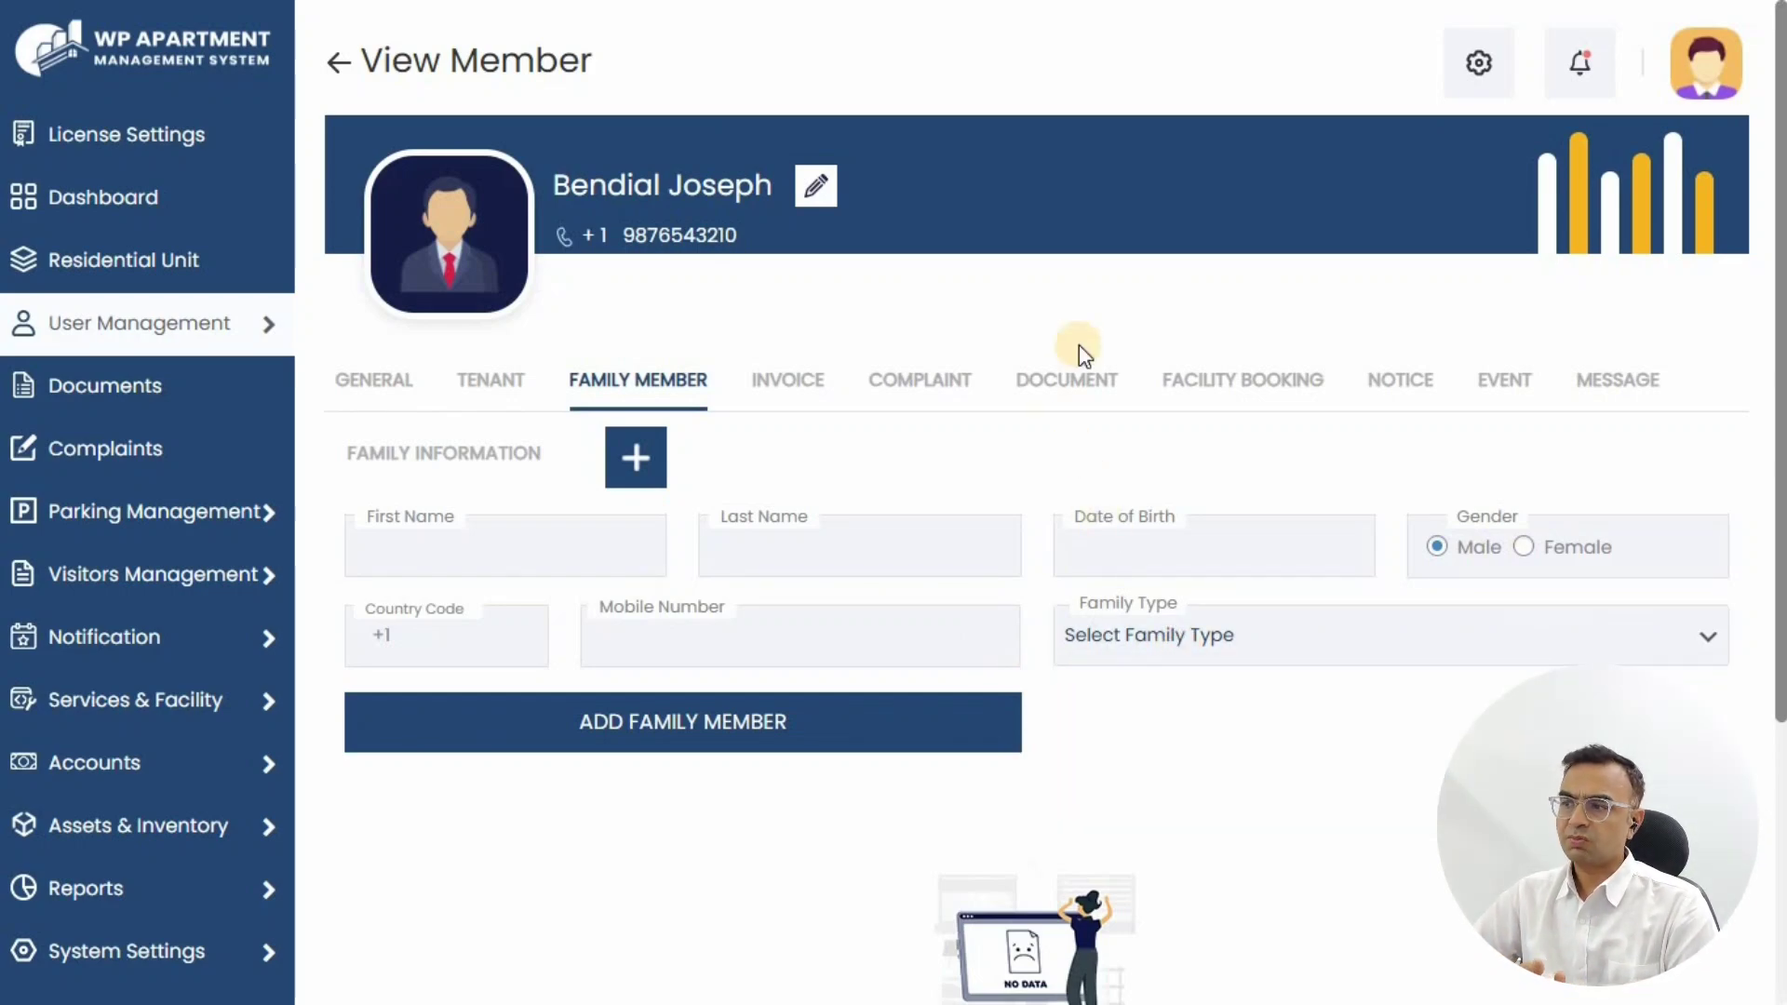
left_click(1047, 382)
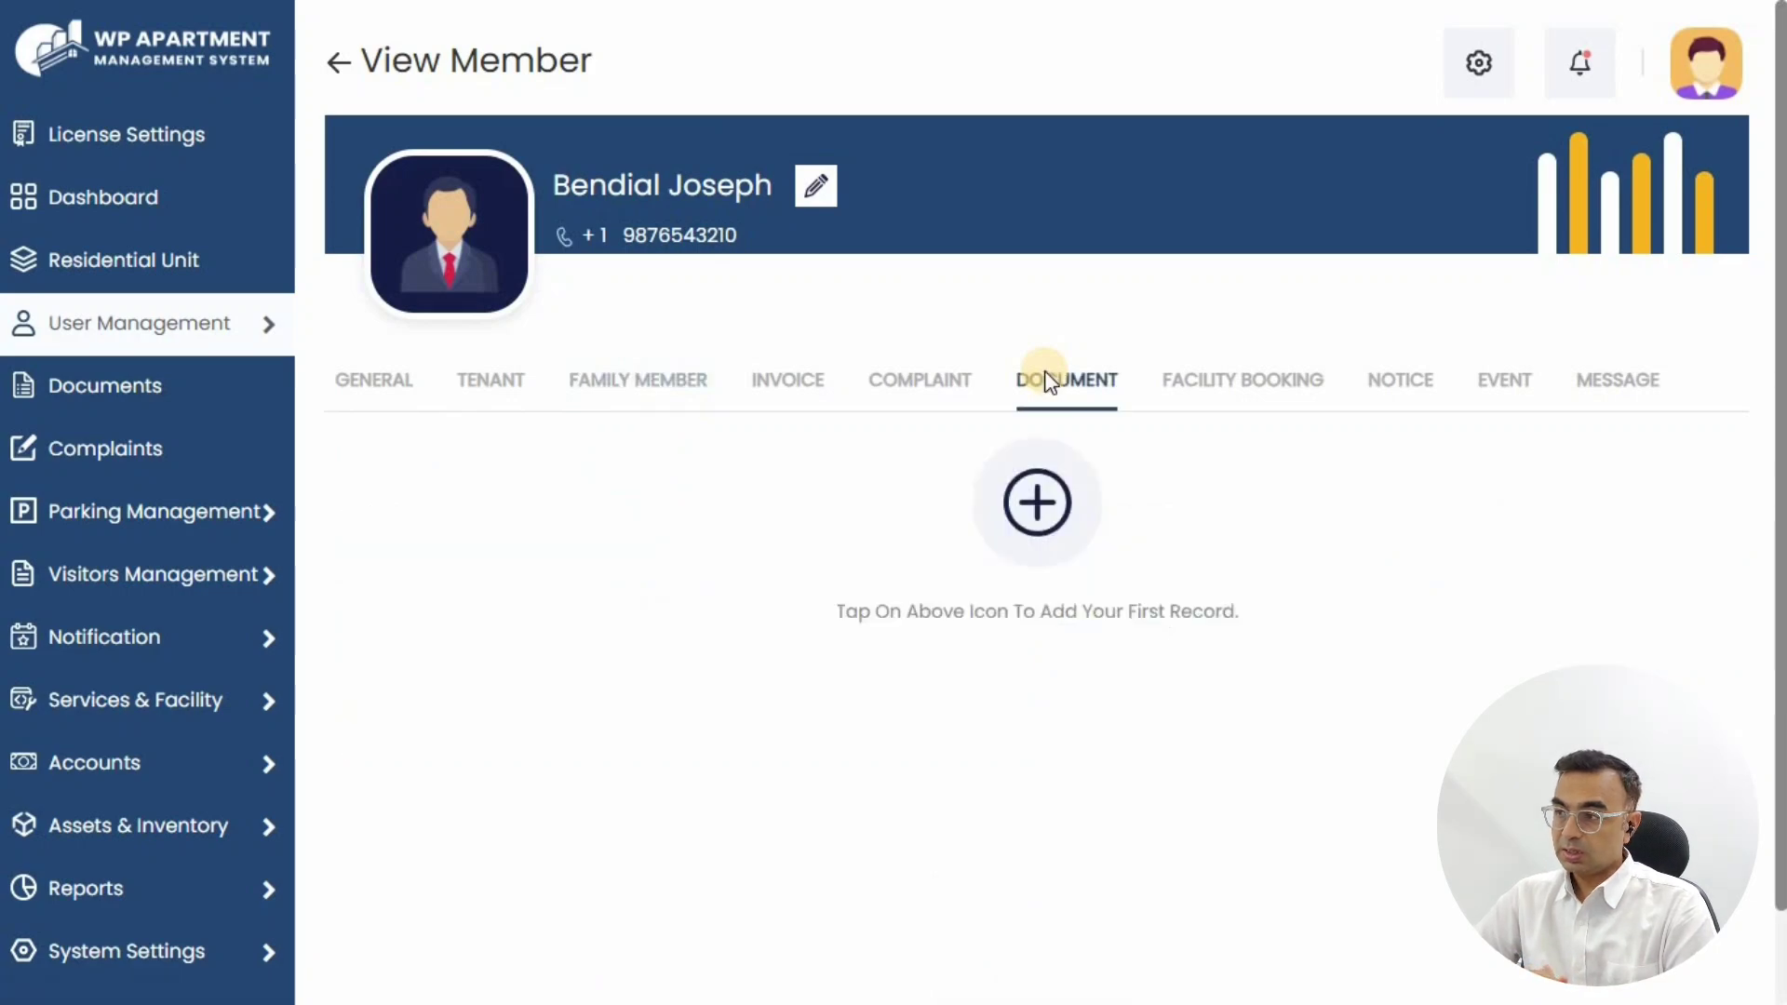
left_click(1043, 507)
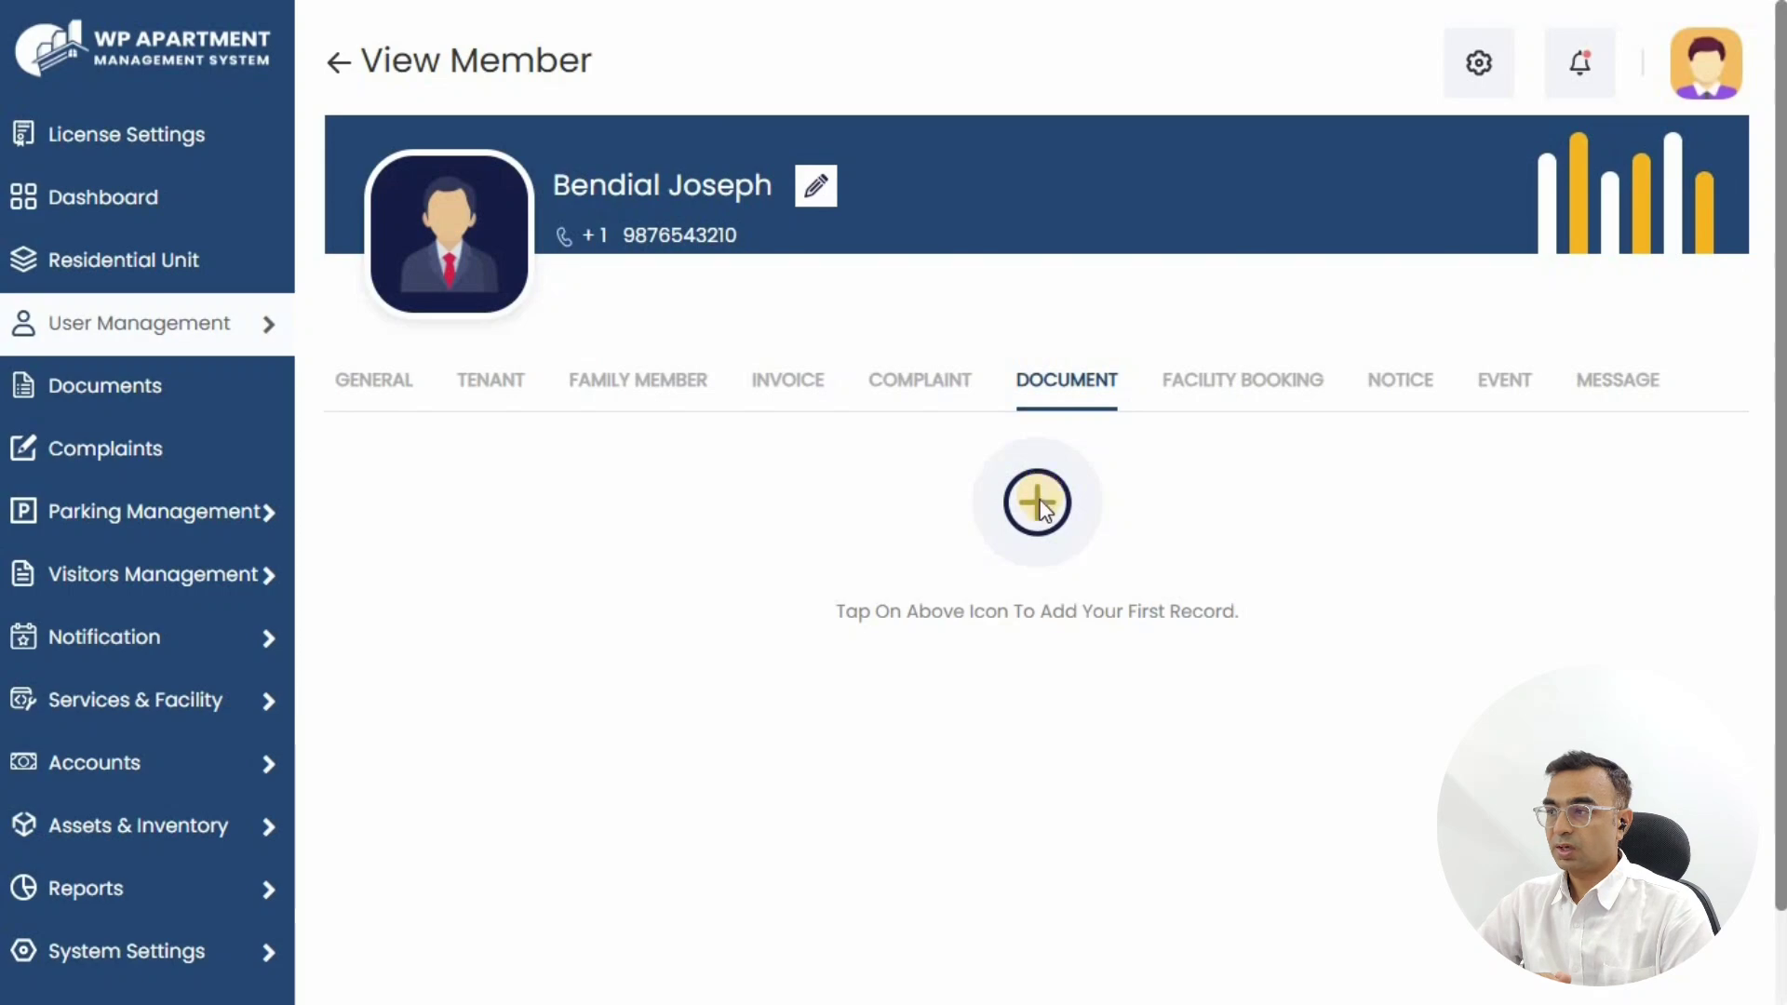
Step: Set the document to Money Plant, Office, unit A 206, and begin a new category
left_click(517, 212)
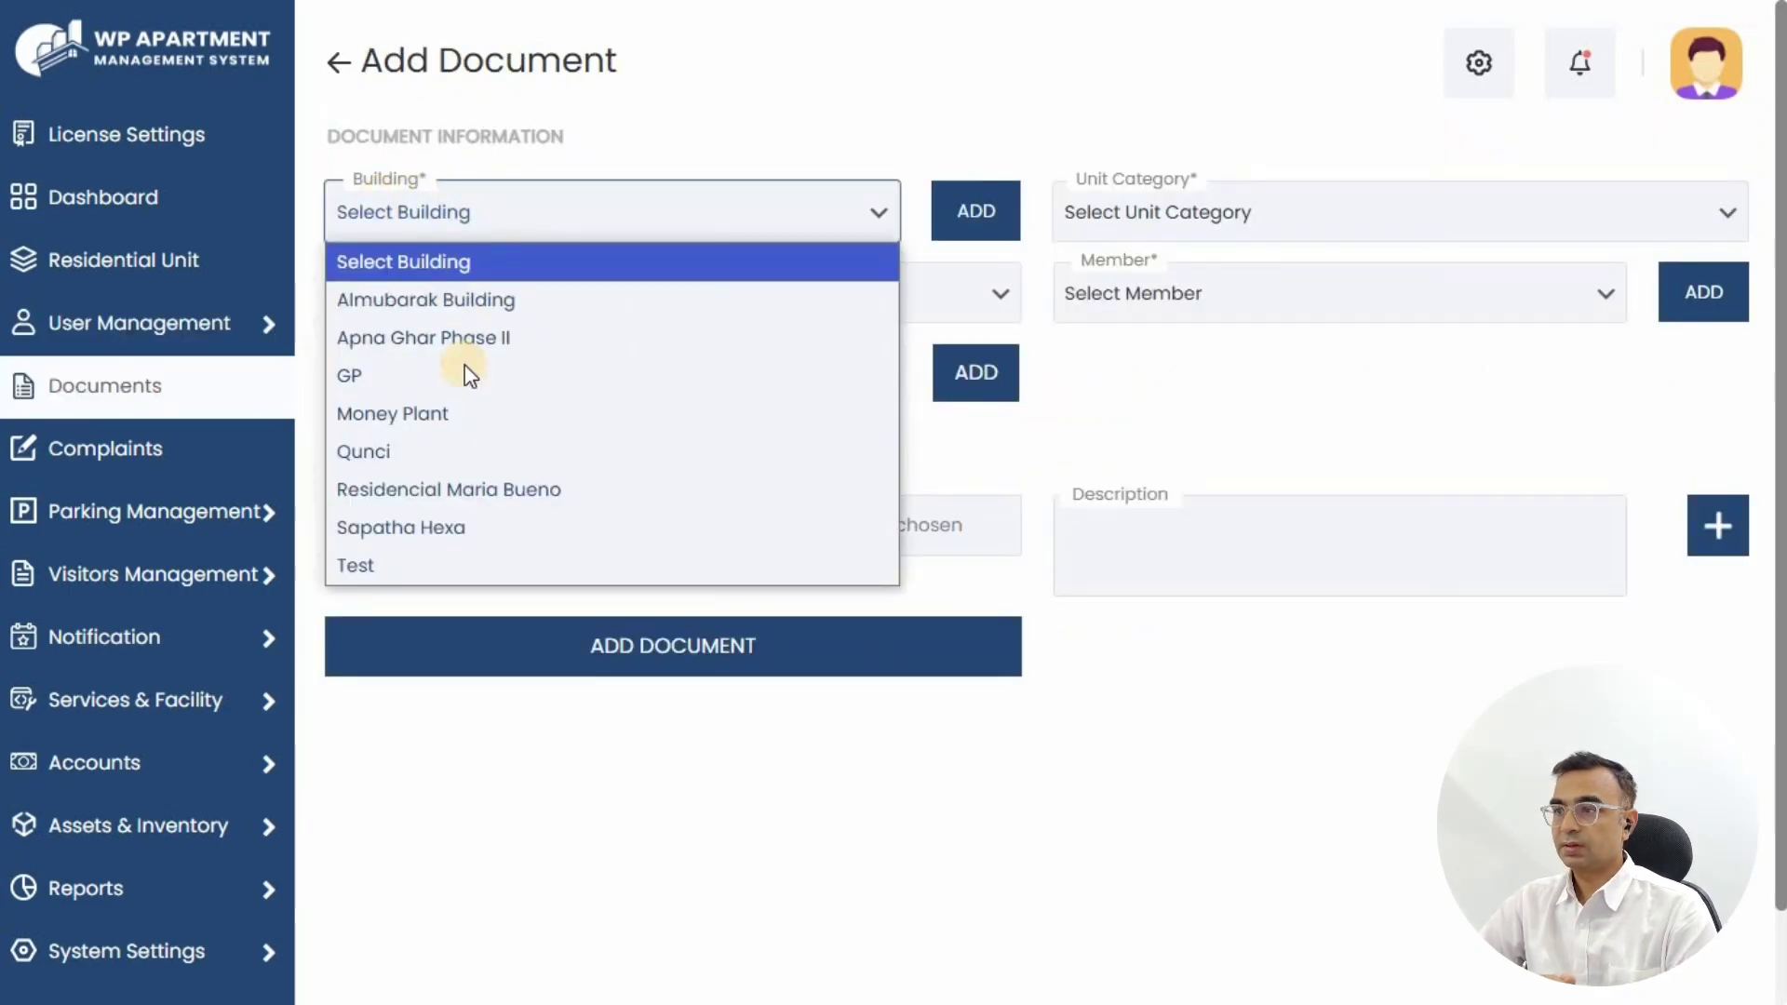
left_click(445, 413)
left_click(1198, 219)
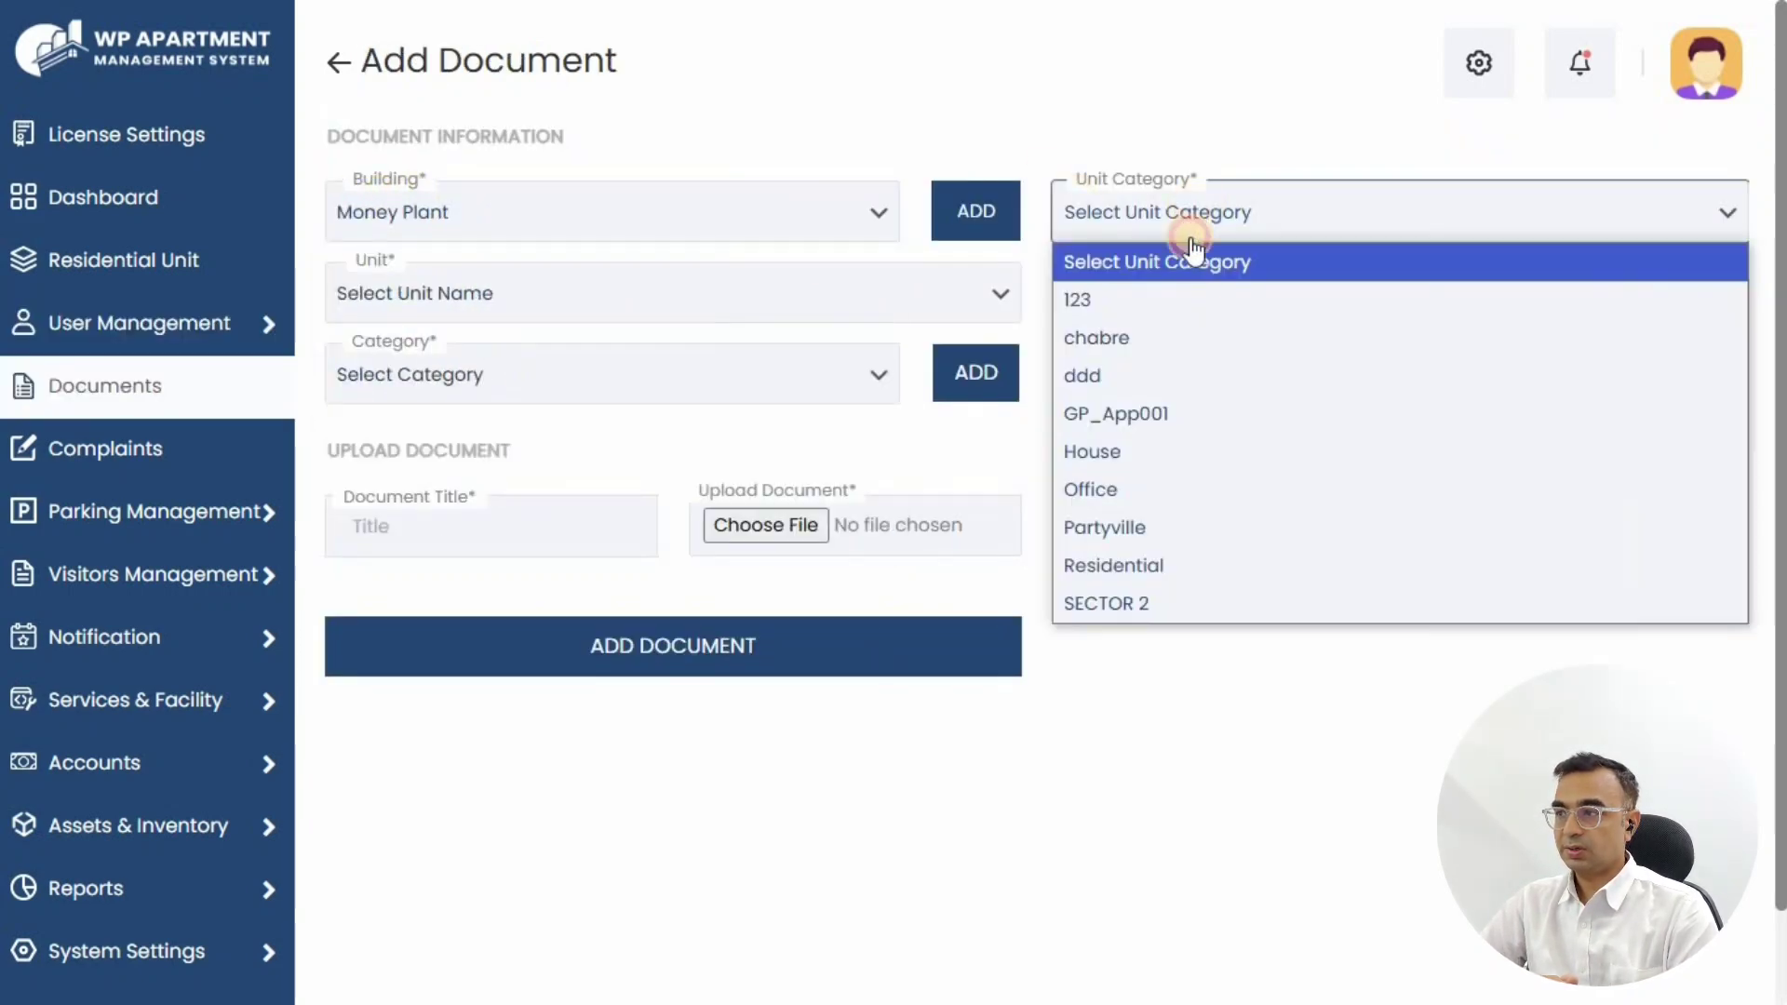
left_click(1134, 489)
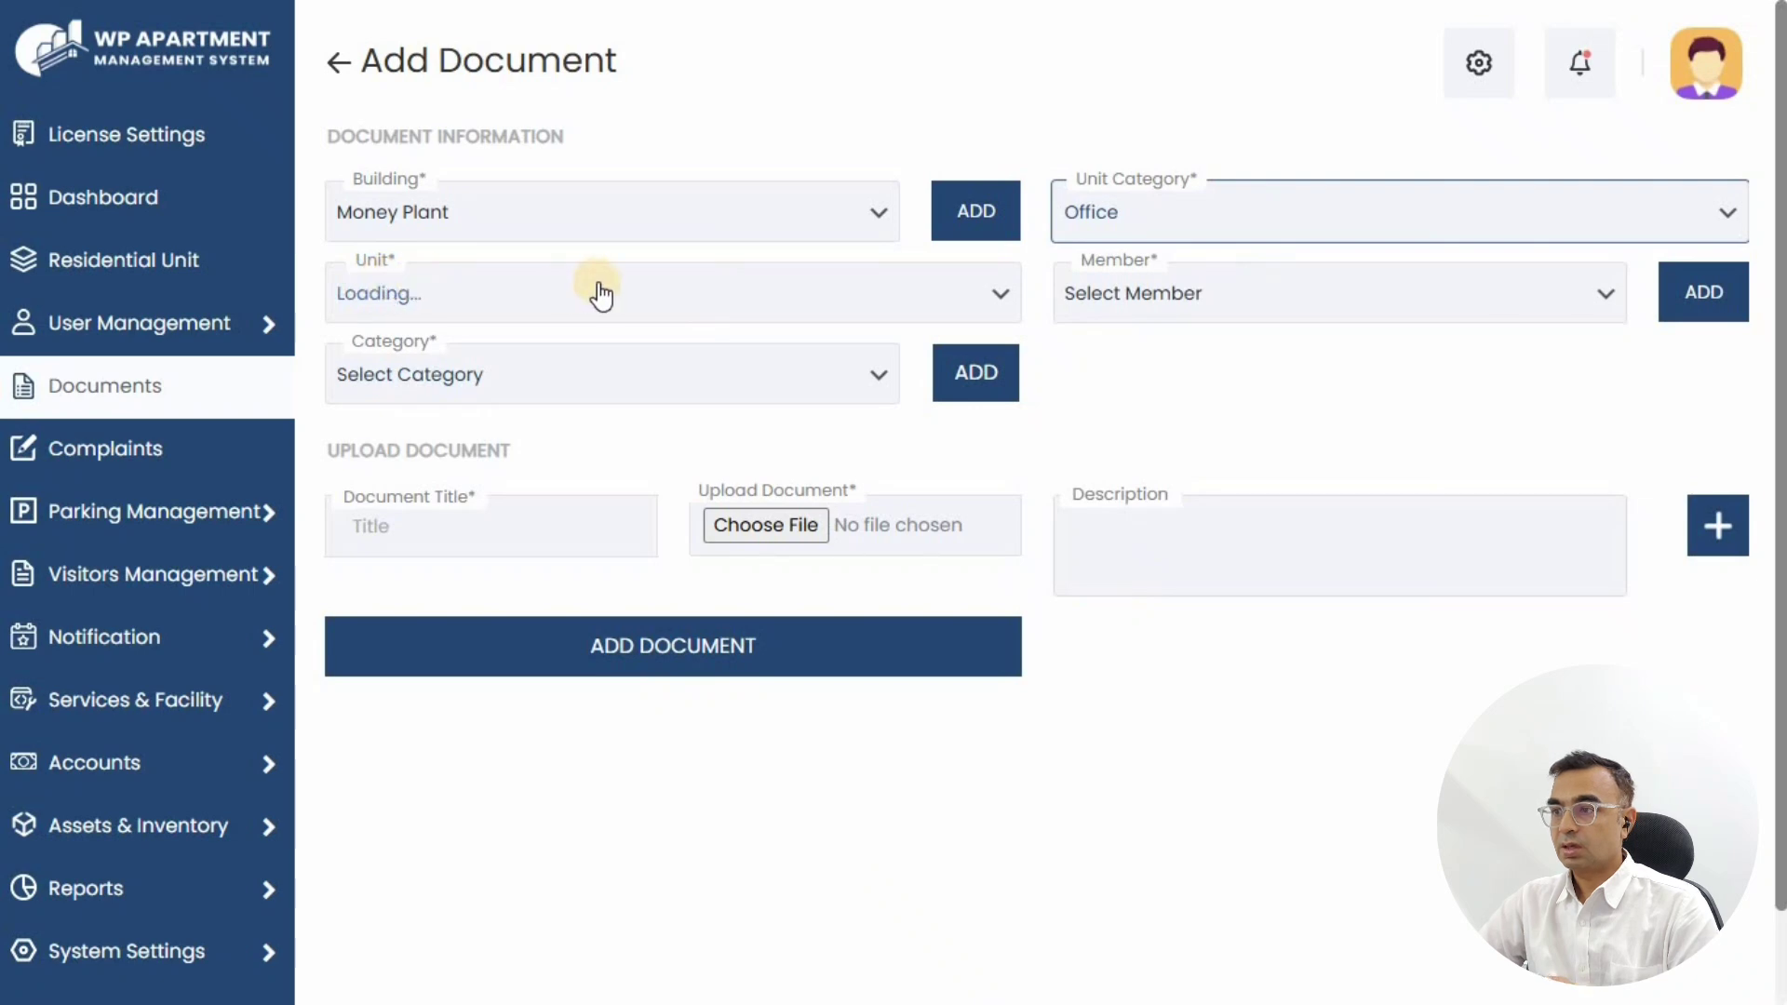
left_click(730, 306)
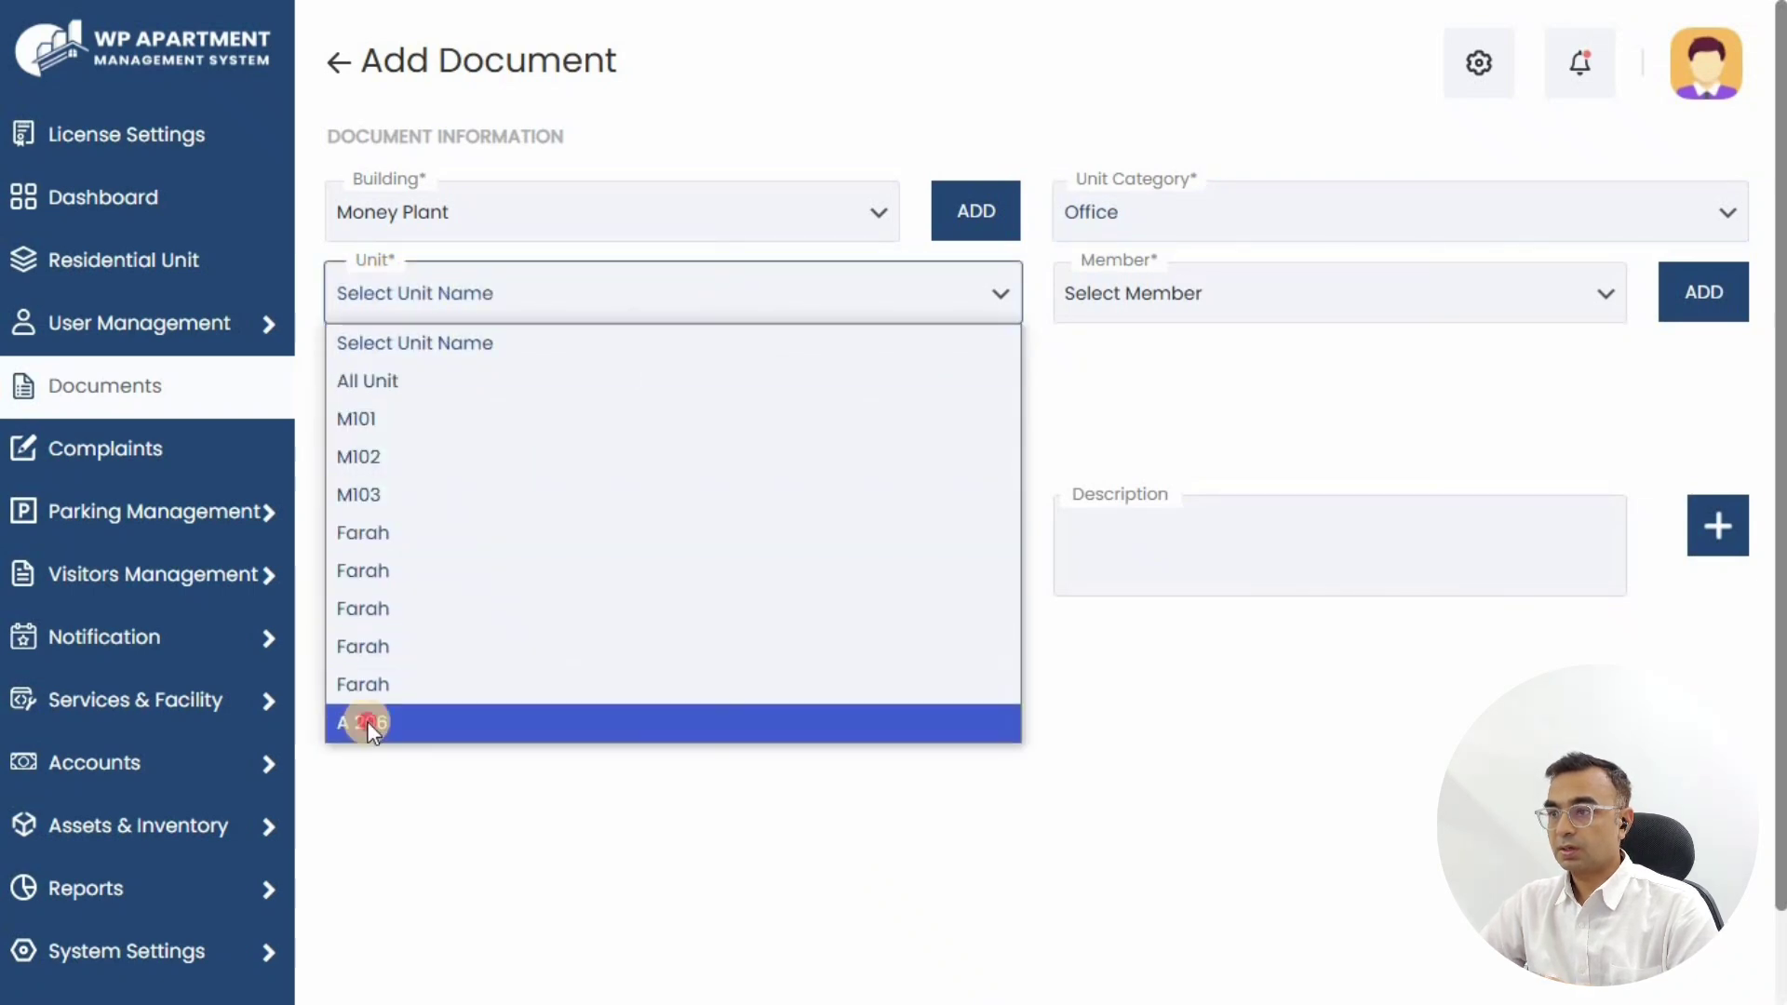
left_click(370, 724)
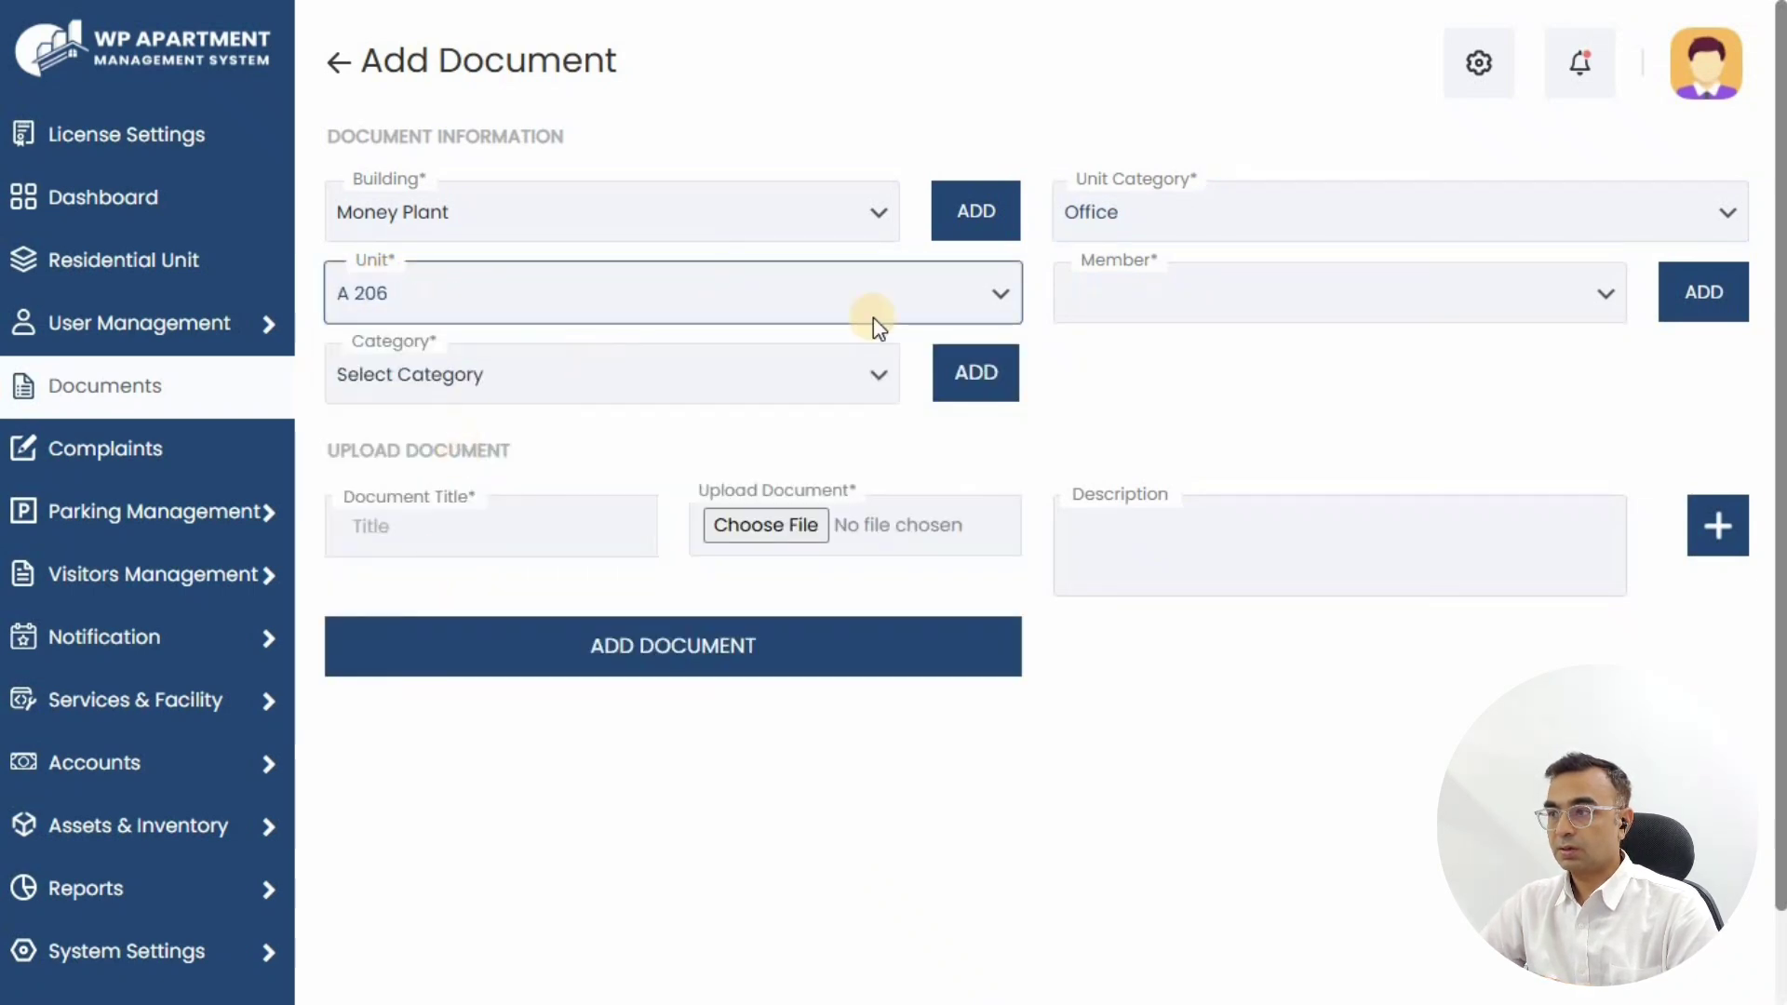
left_click(424, 386)
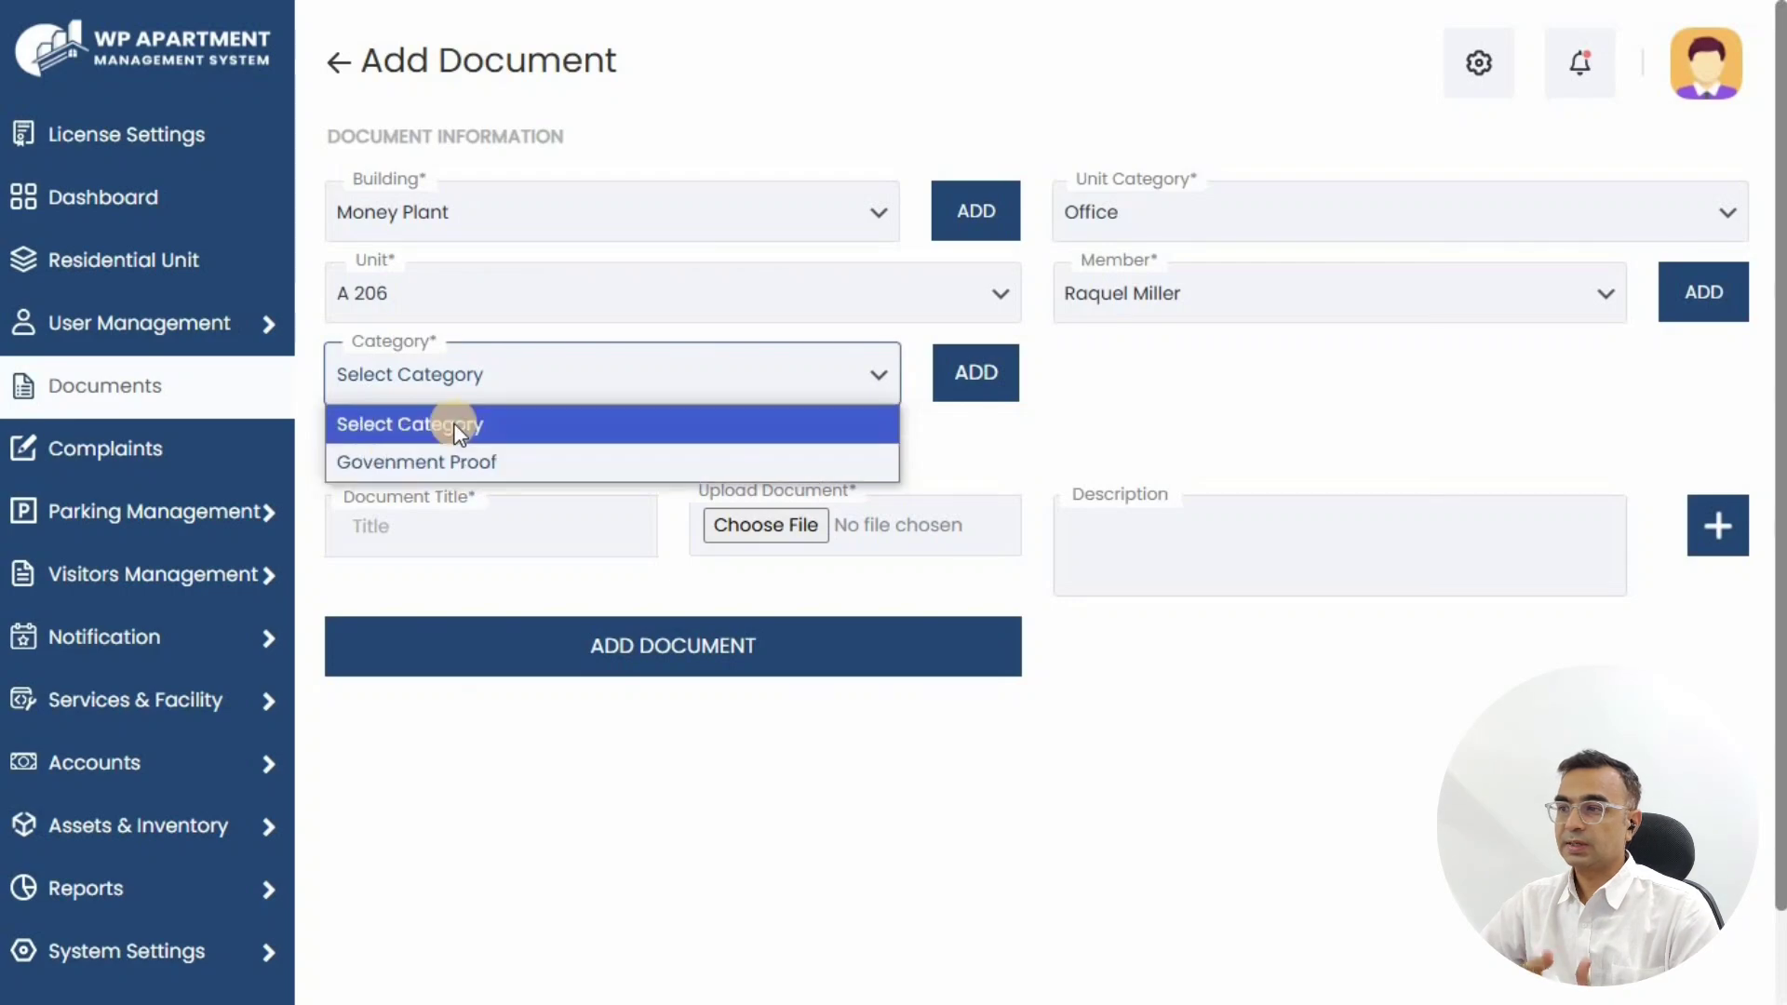
left_click(976, 372)
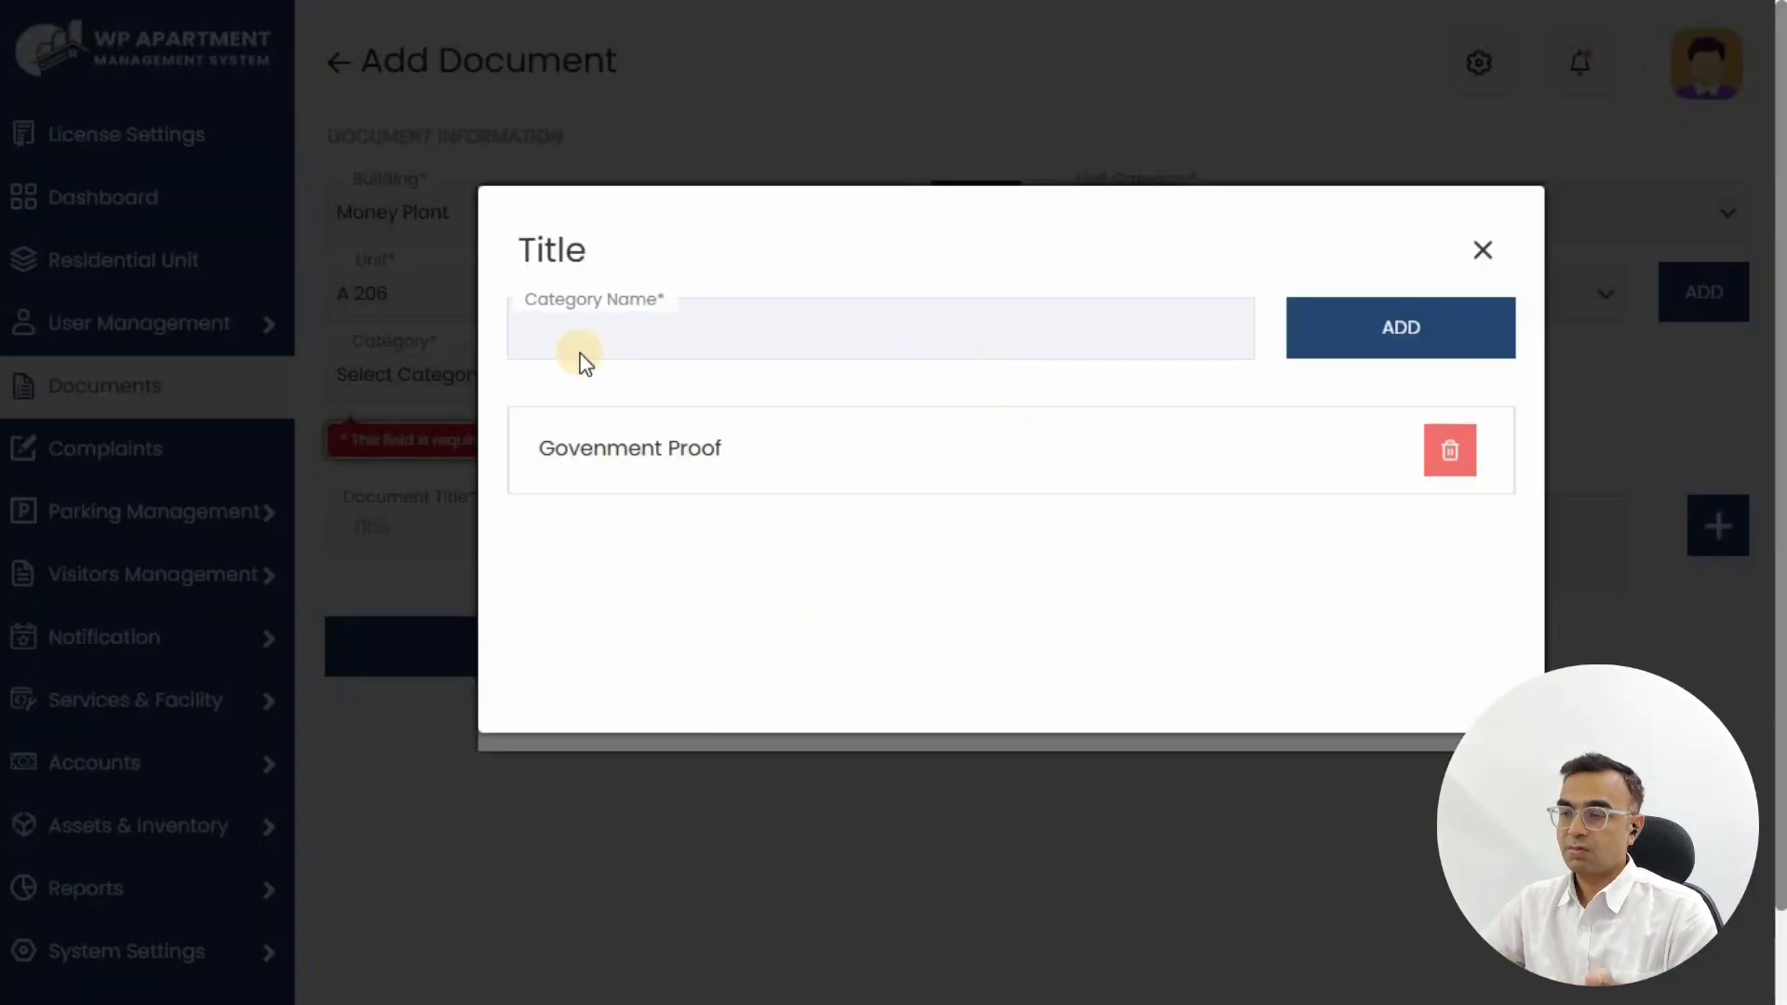
Step: Create the document category 'rental Agreement' and close the Title modal
left_click(573, 348)
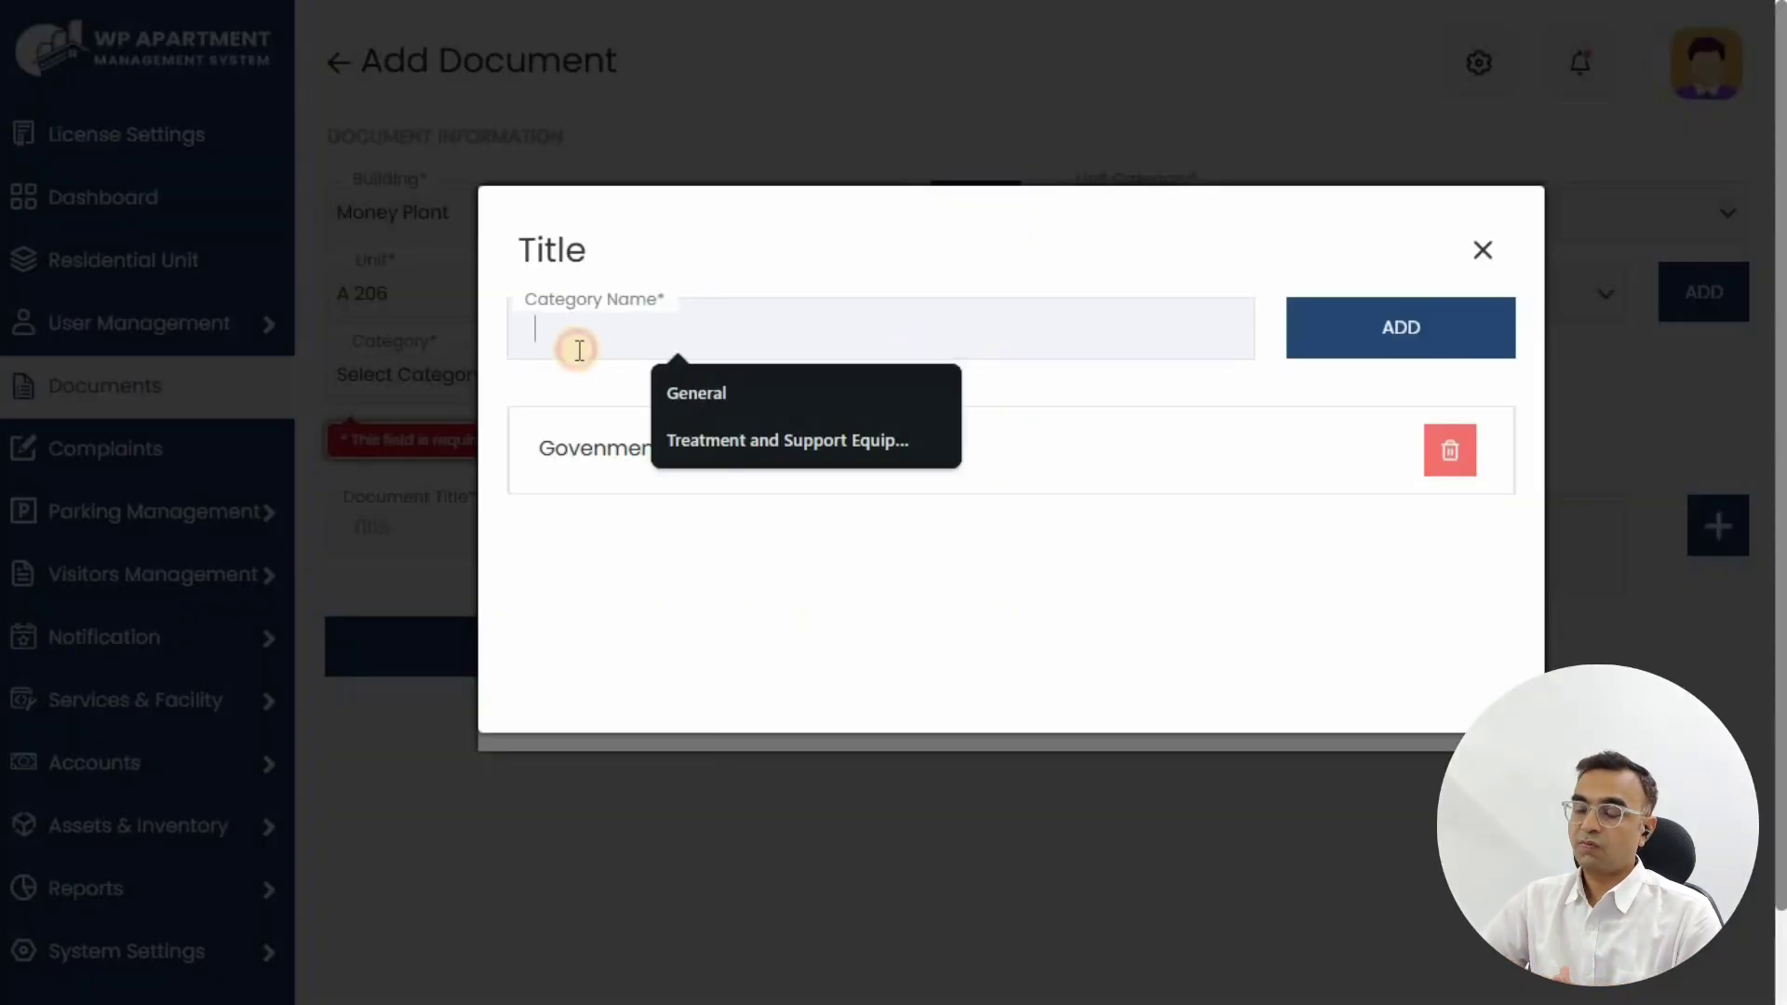
left_click(588, 327)
type("rental Agreement")
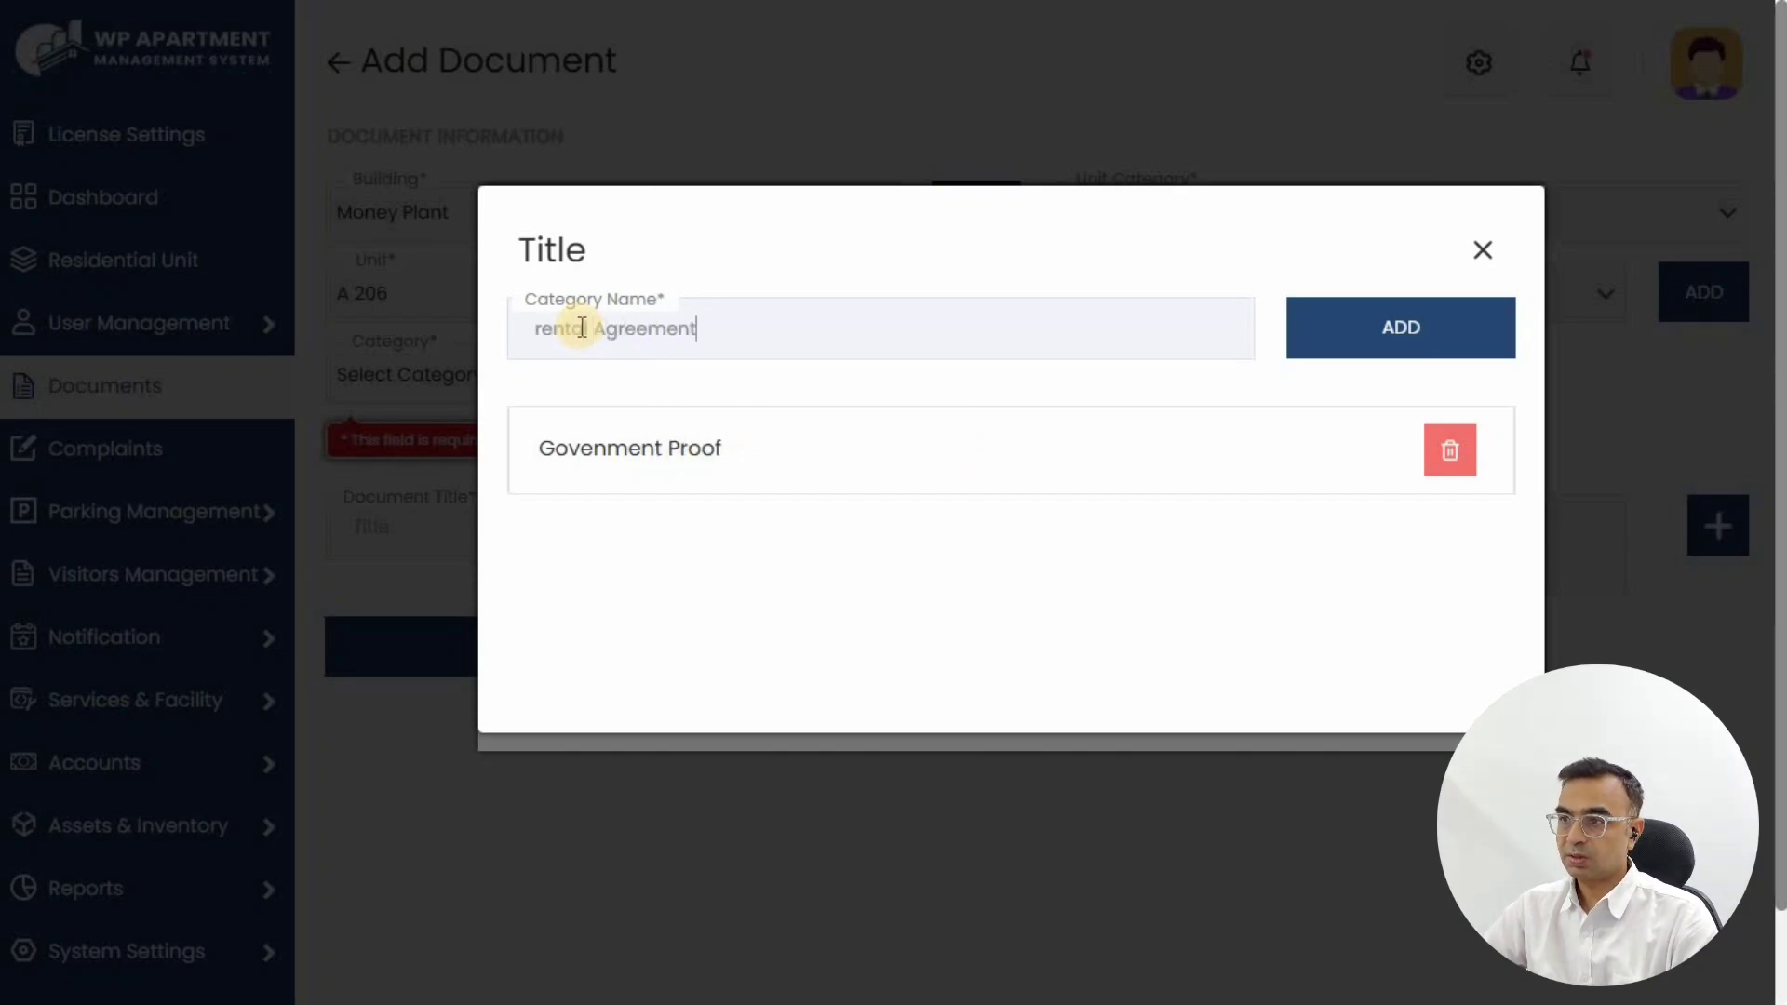
left_click(1383, 333)
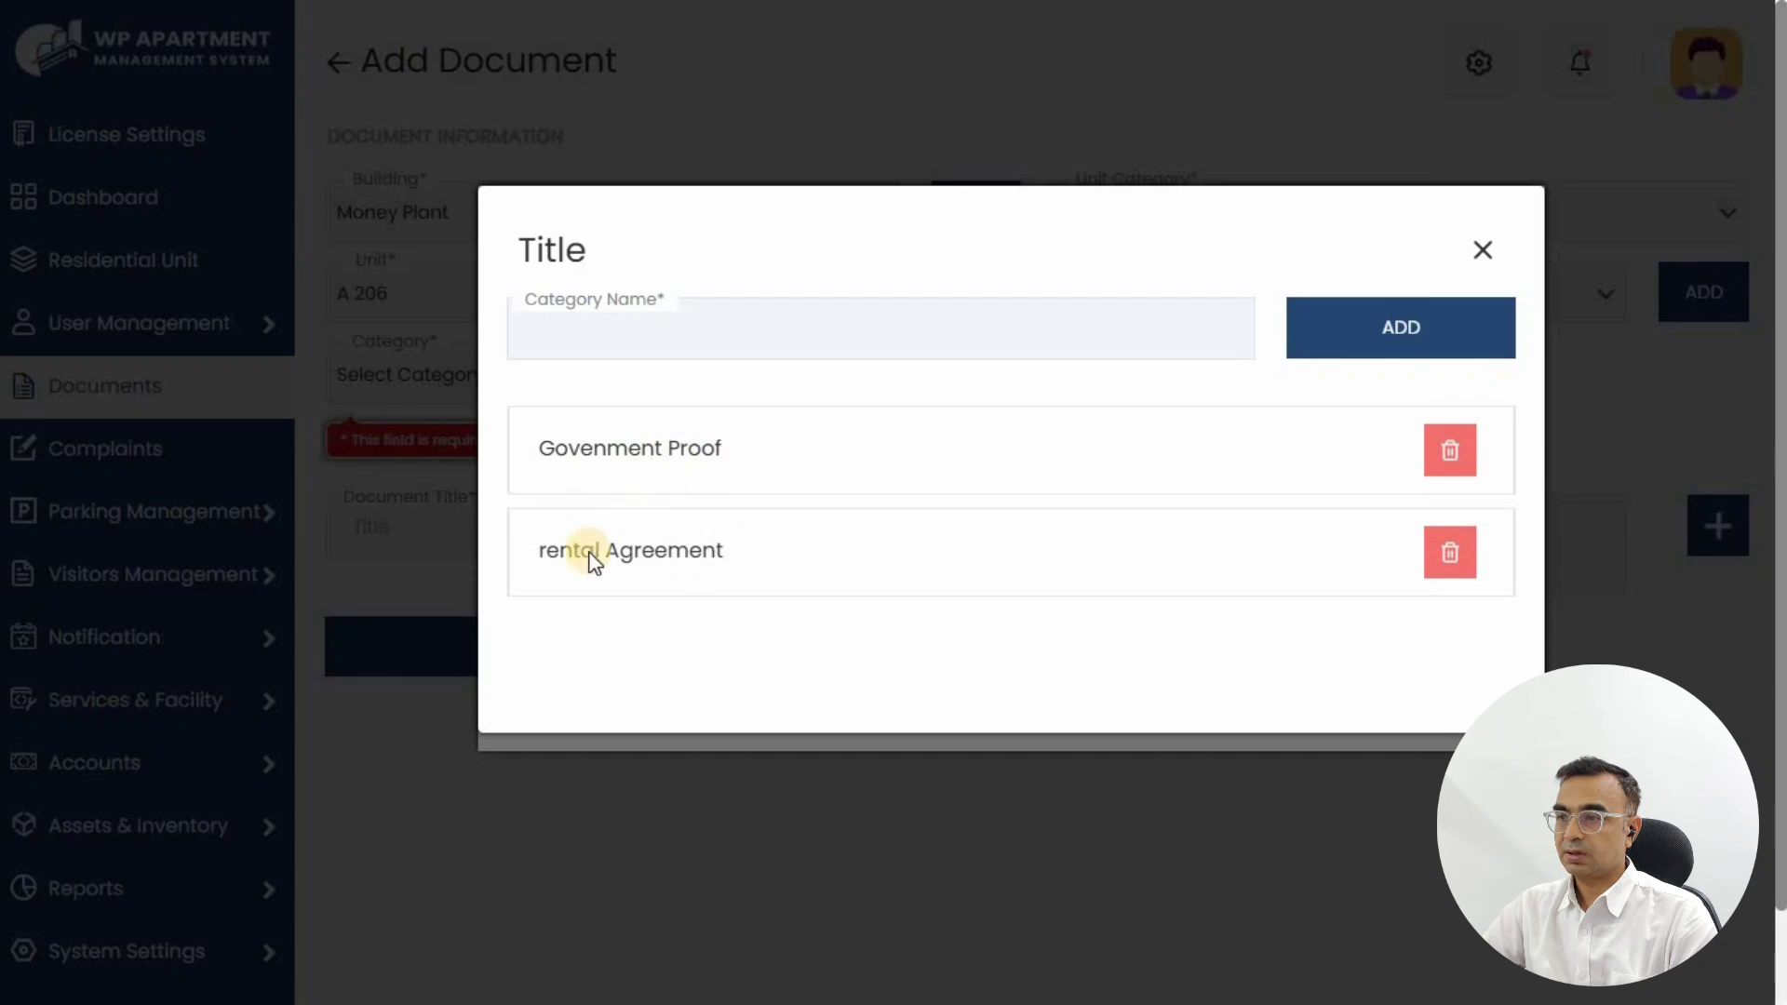
left_click(1483, 249)
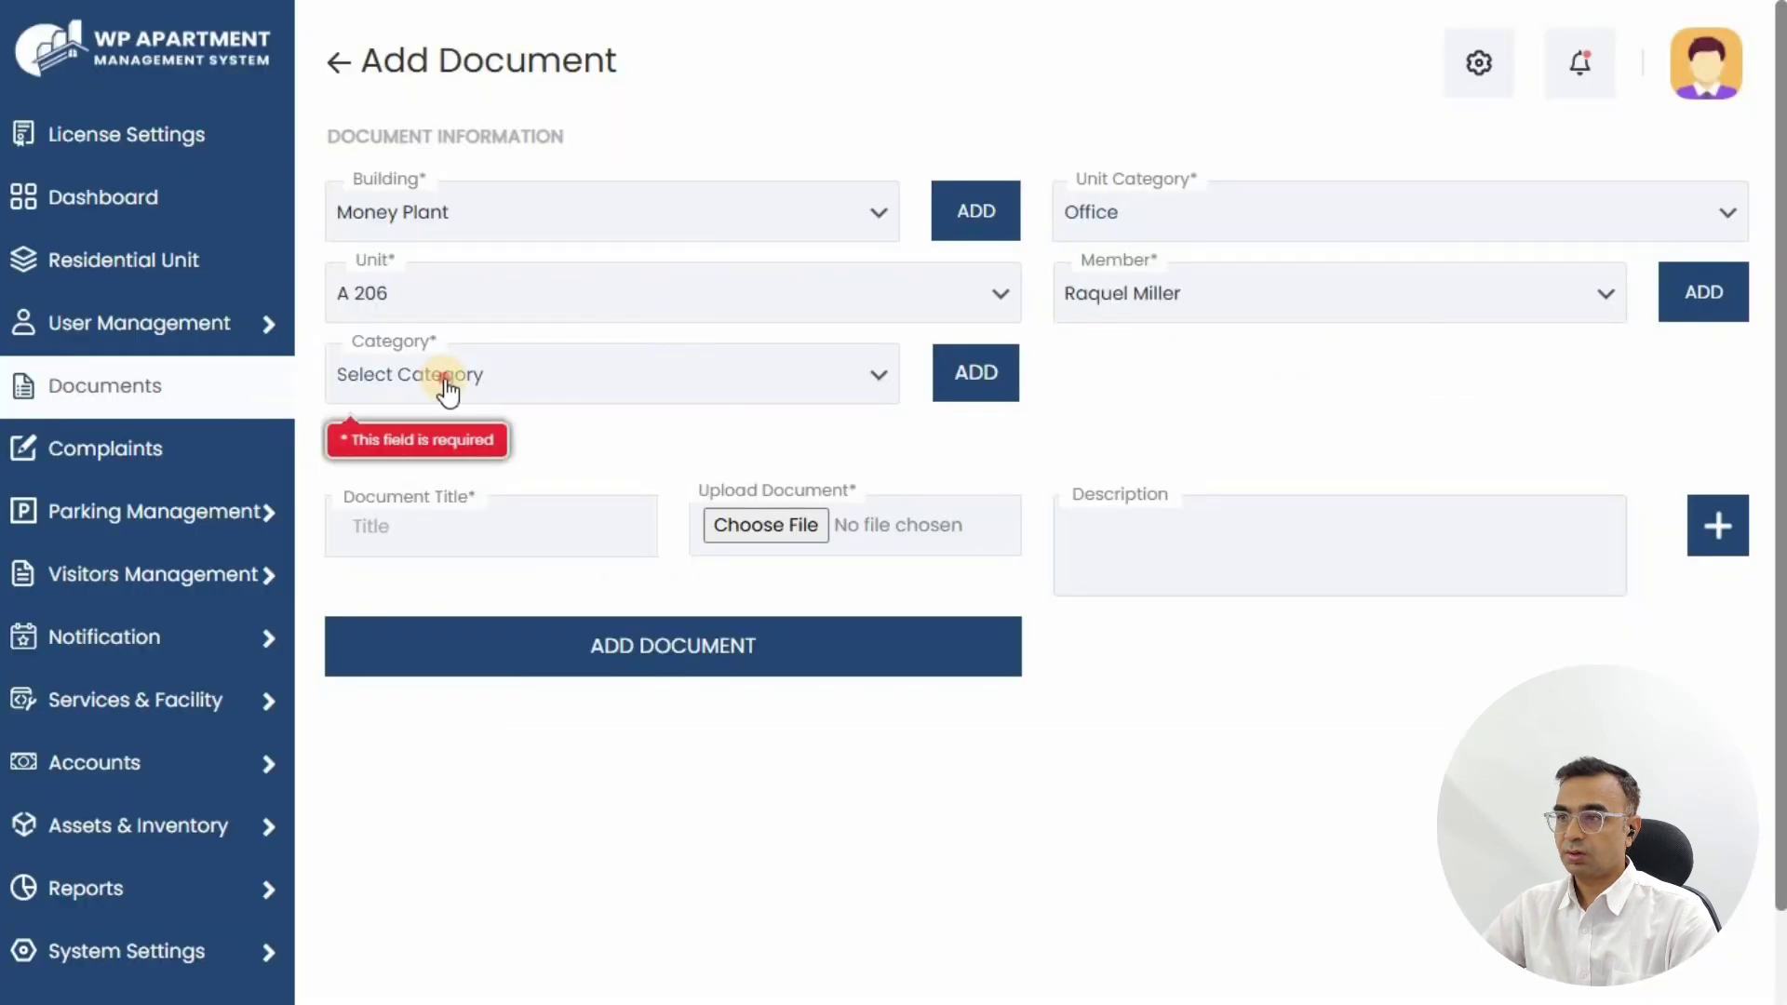
Step: Choose the rental Agreement category and title the document 'Rent Agreement'
left_click(445, 383)
left_click(426, 506)
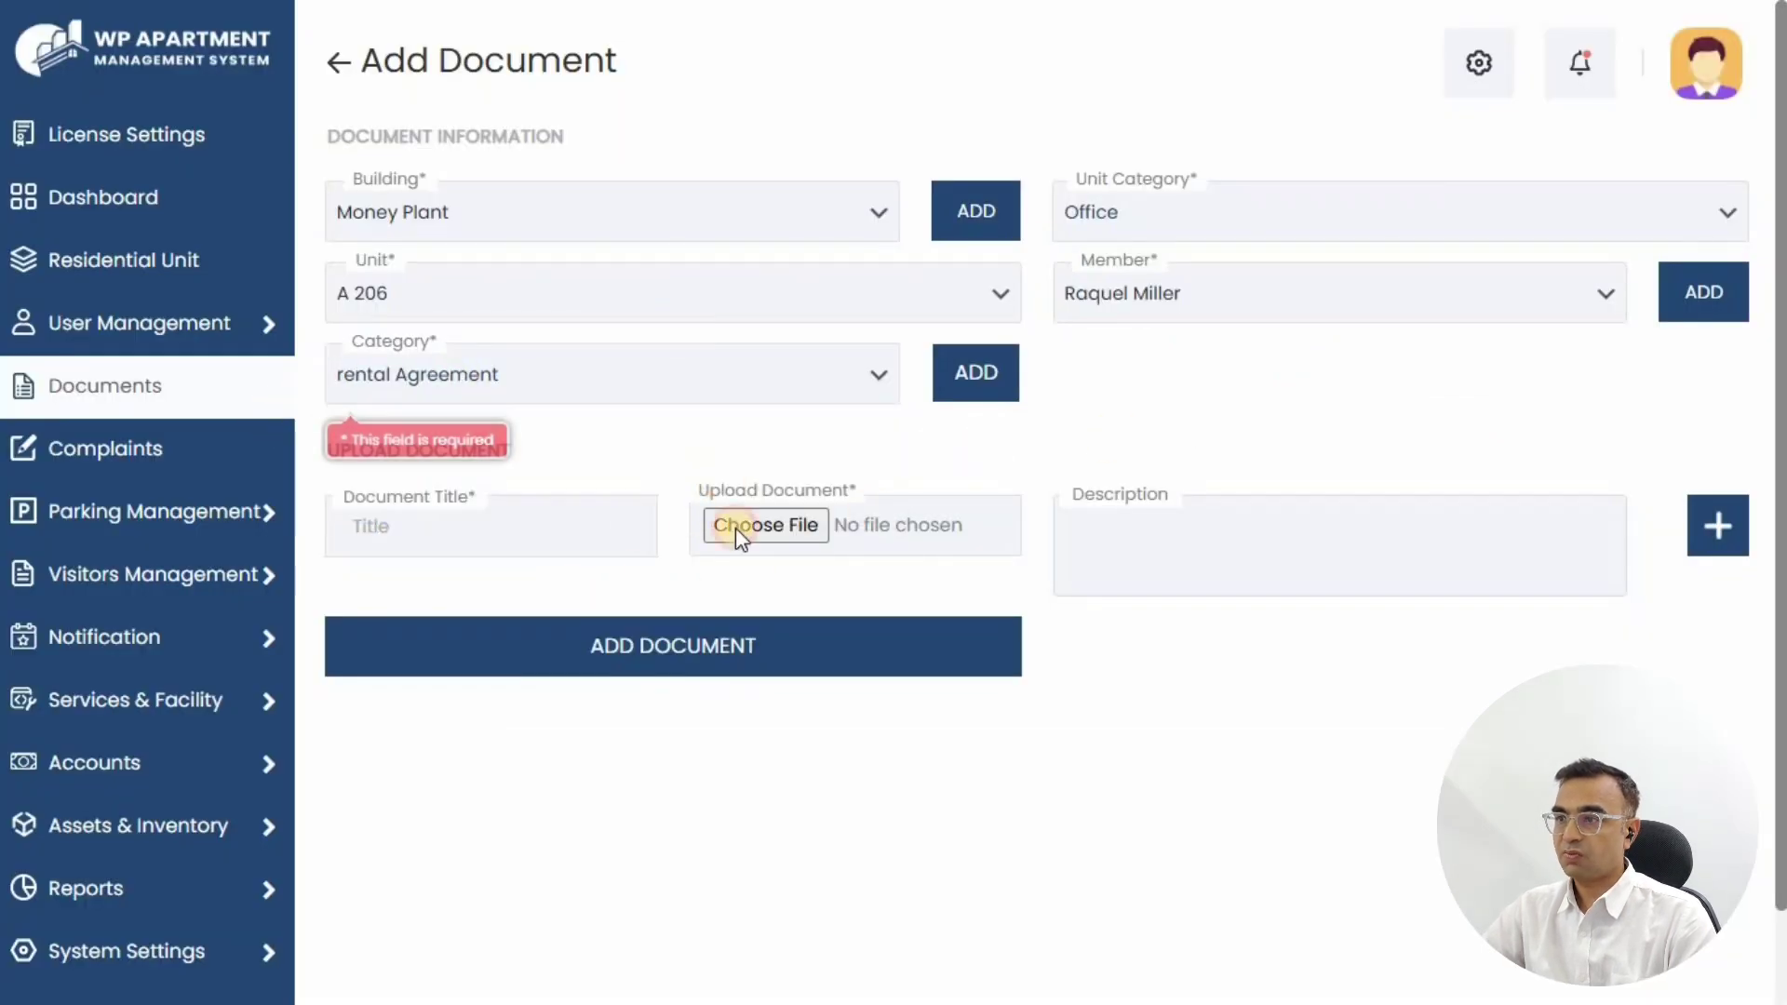
left_click(463, 539)
type("Rent Agreement")
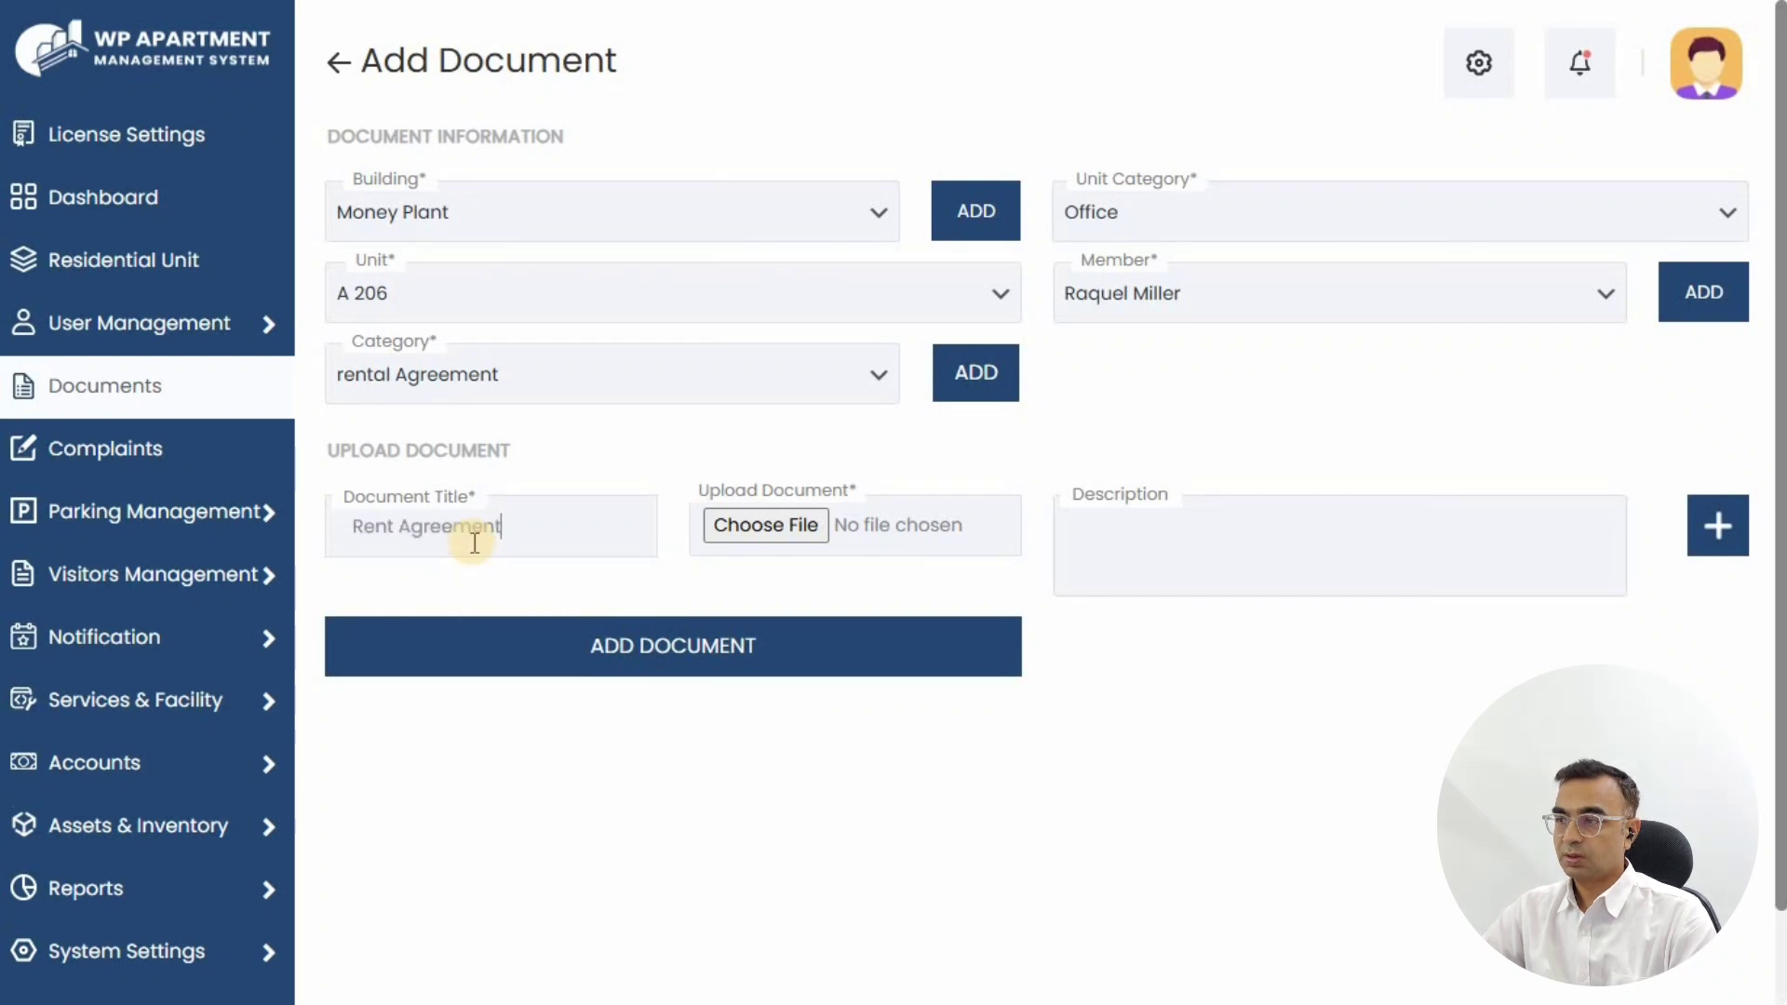
Step: Attach the rental agreement template file and save the document
left_click(777, 523)
left_click(292, 243)
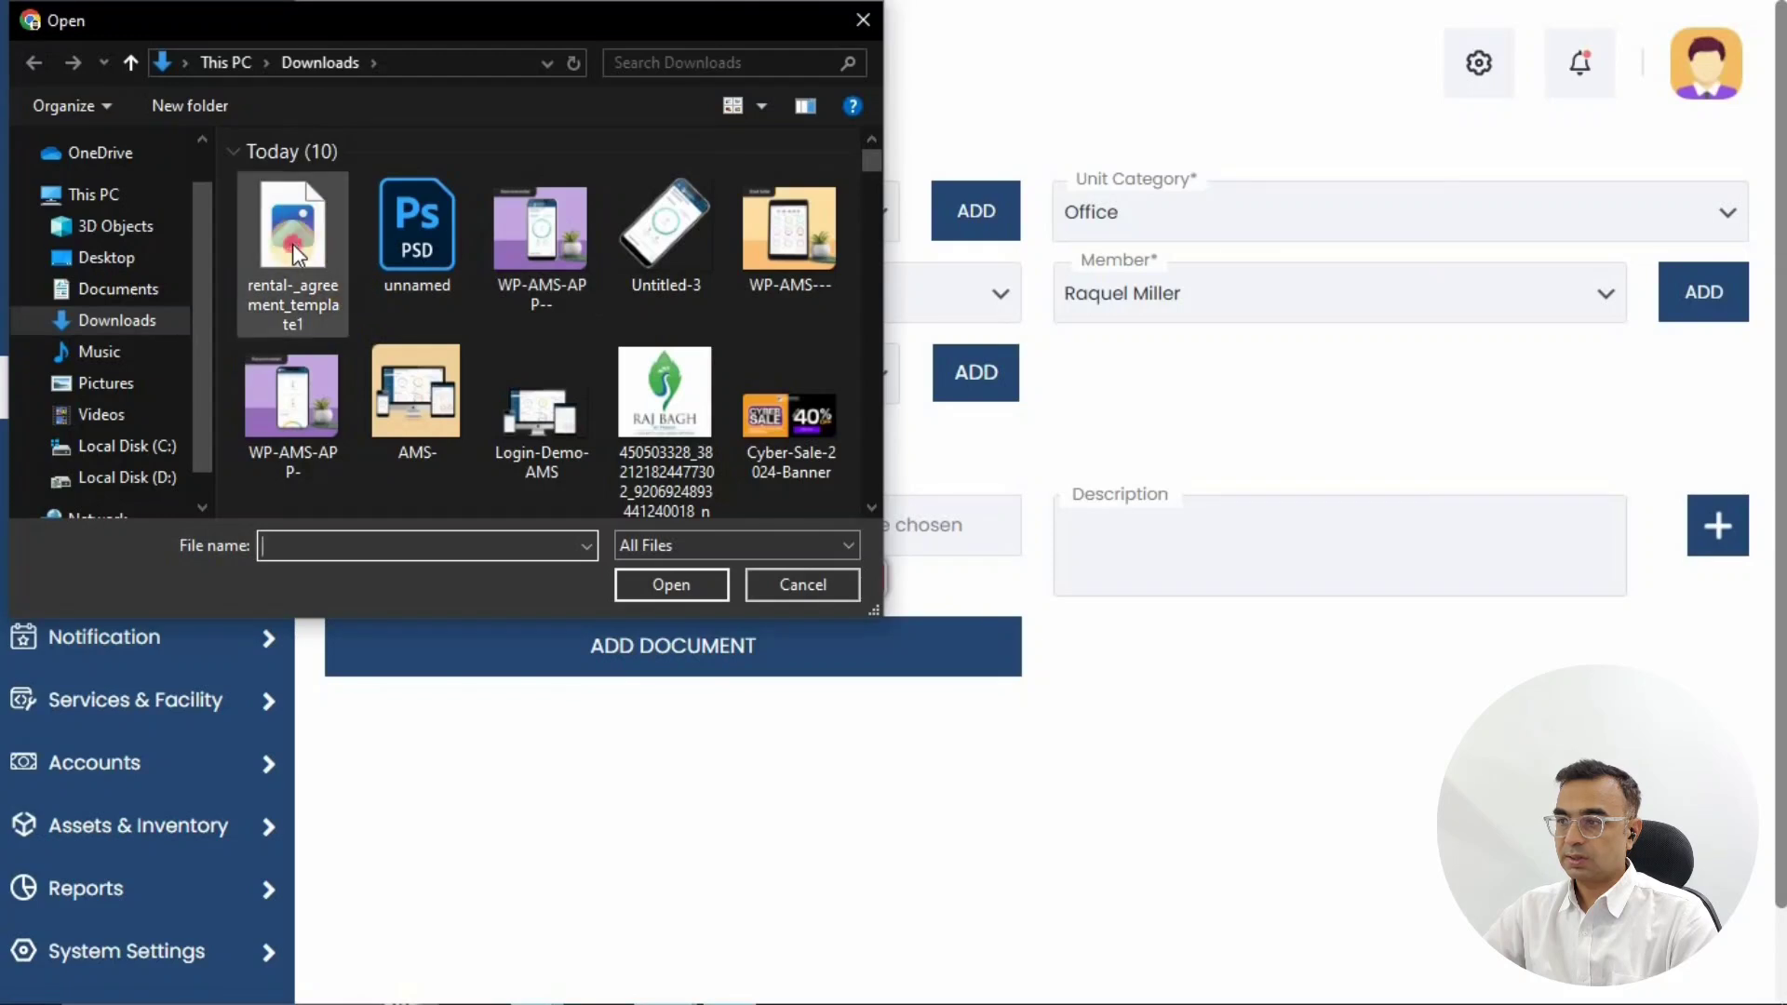
left_click(663, 583)
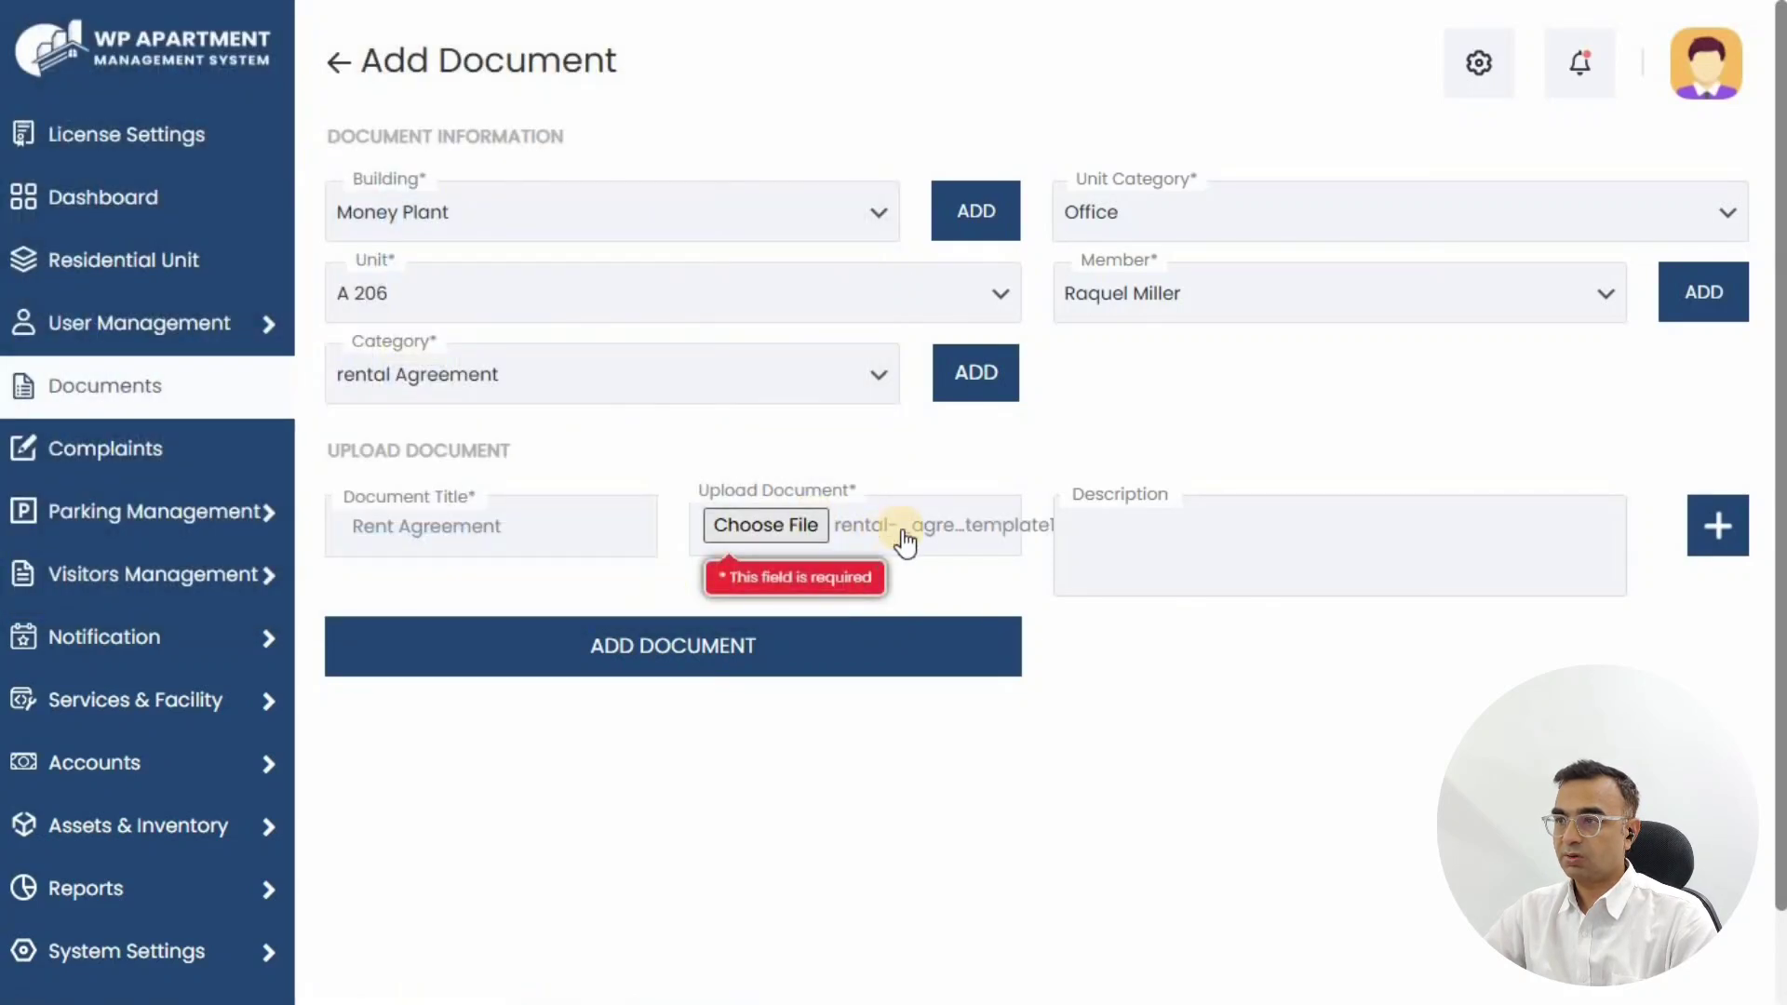
left_click(714, 663)
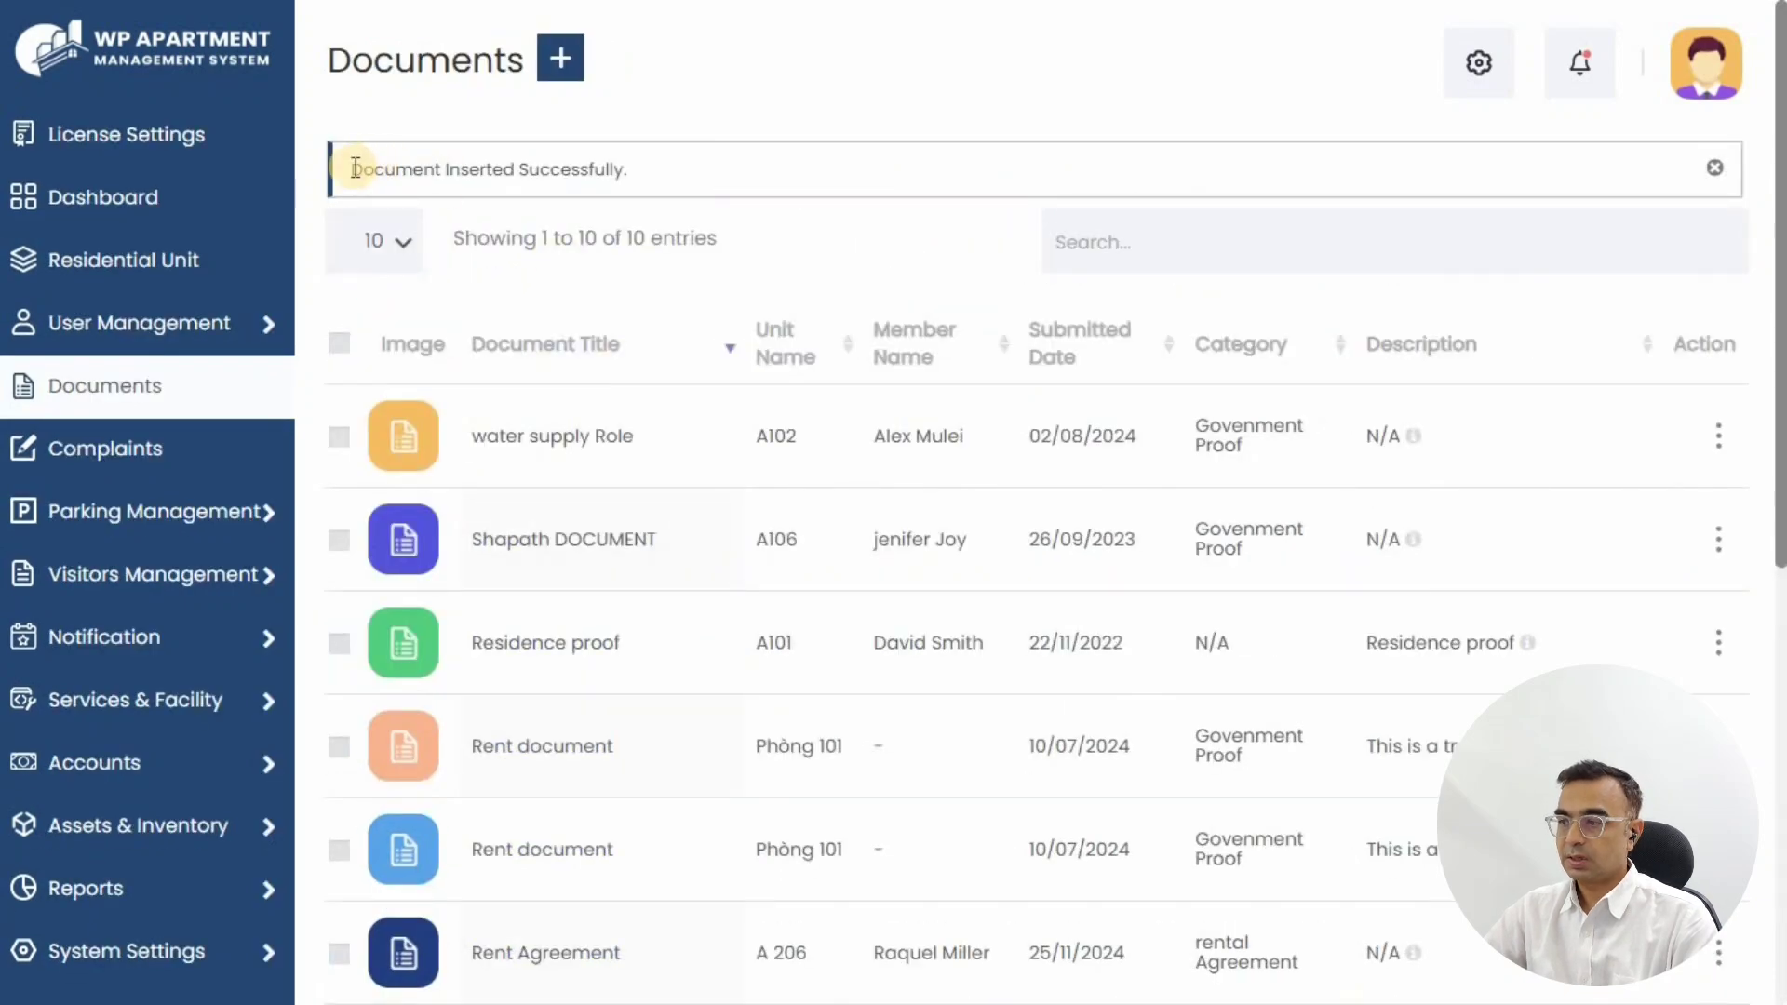
Step: Search the documents list for 'rec'
left_click_drag(353, 169, 797, 227)
left_click(1080, 263)
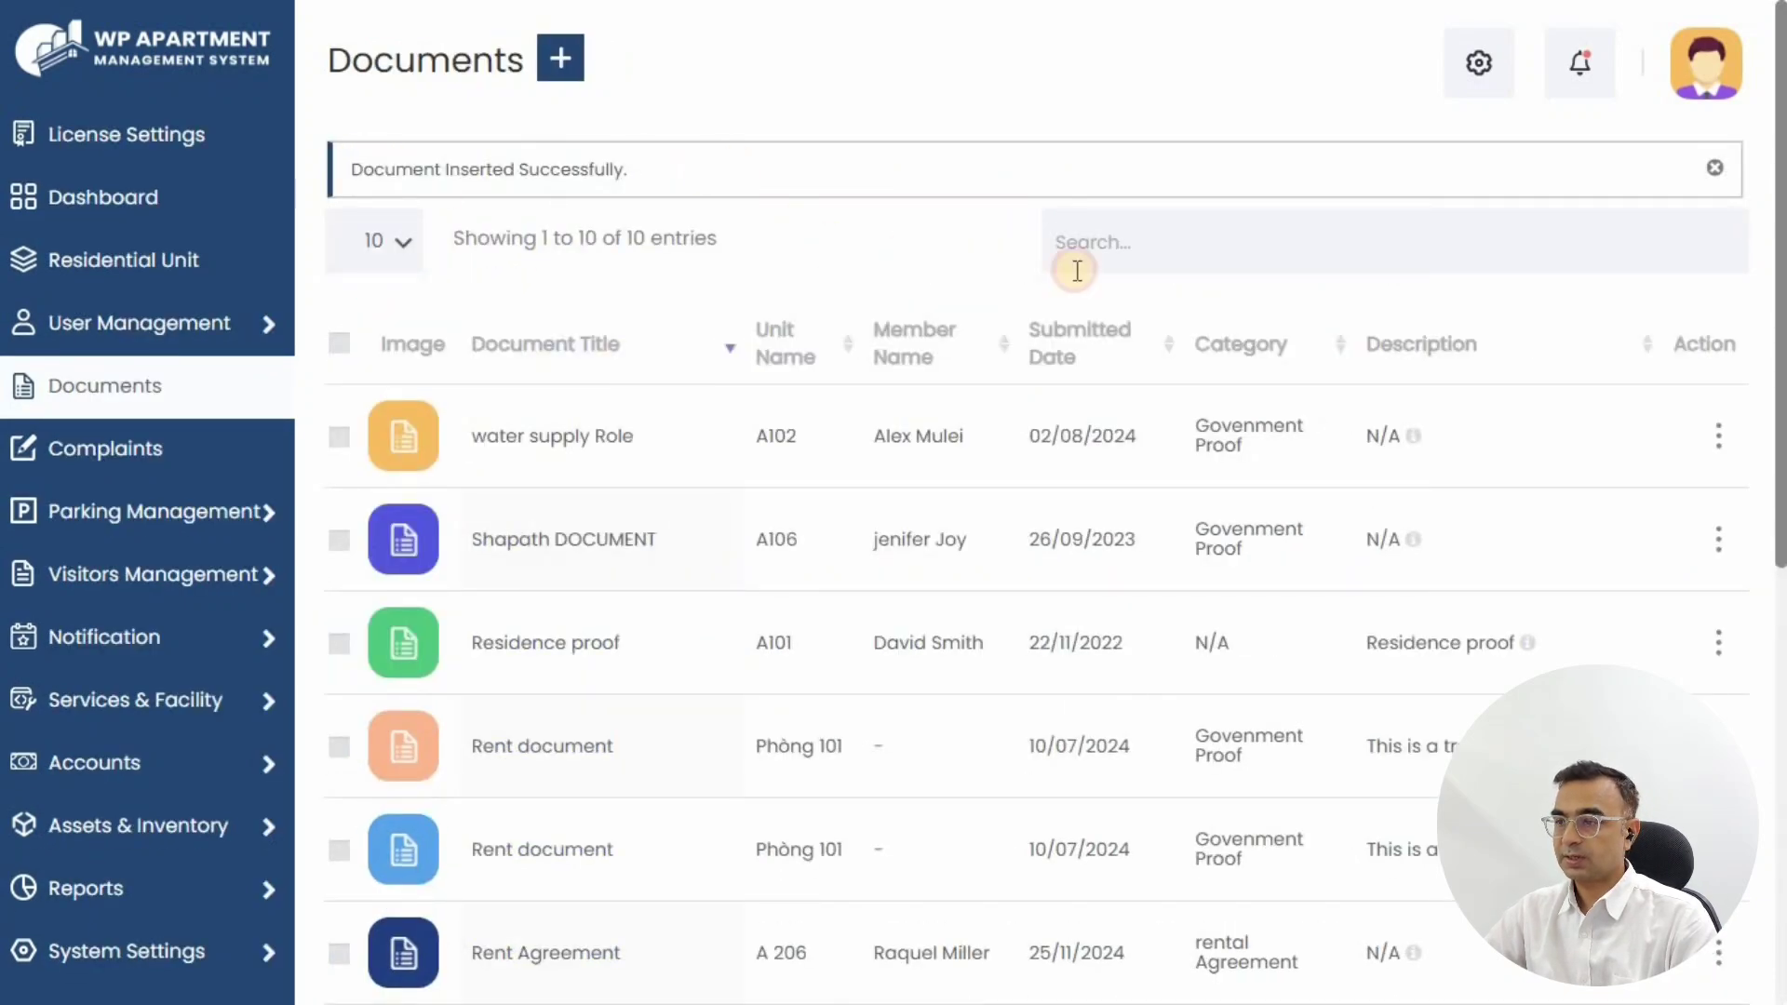
type("rec")
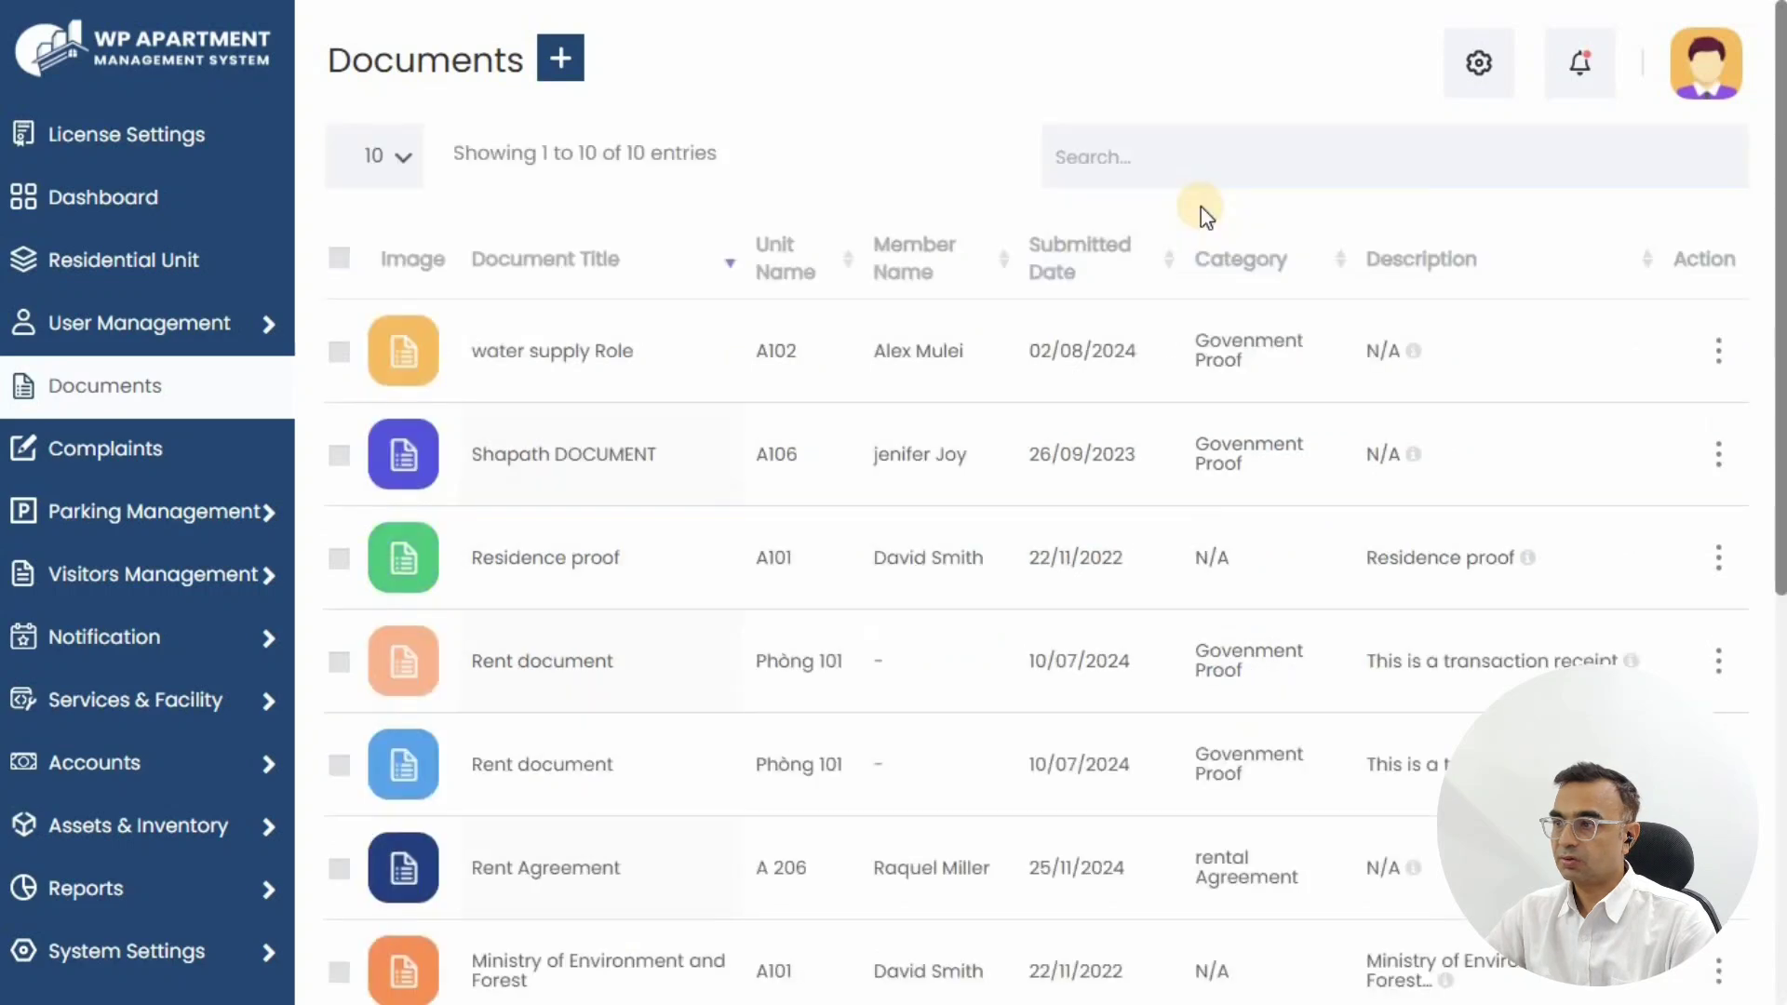
Step: Open the Rent Agreement file, zoom in and out, then close the preview
left_click(1718, 867)
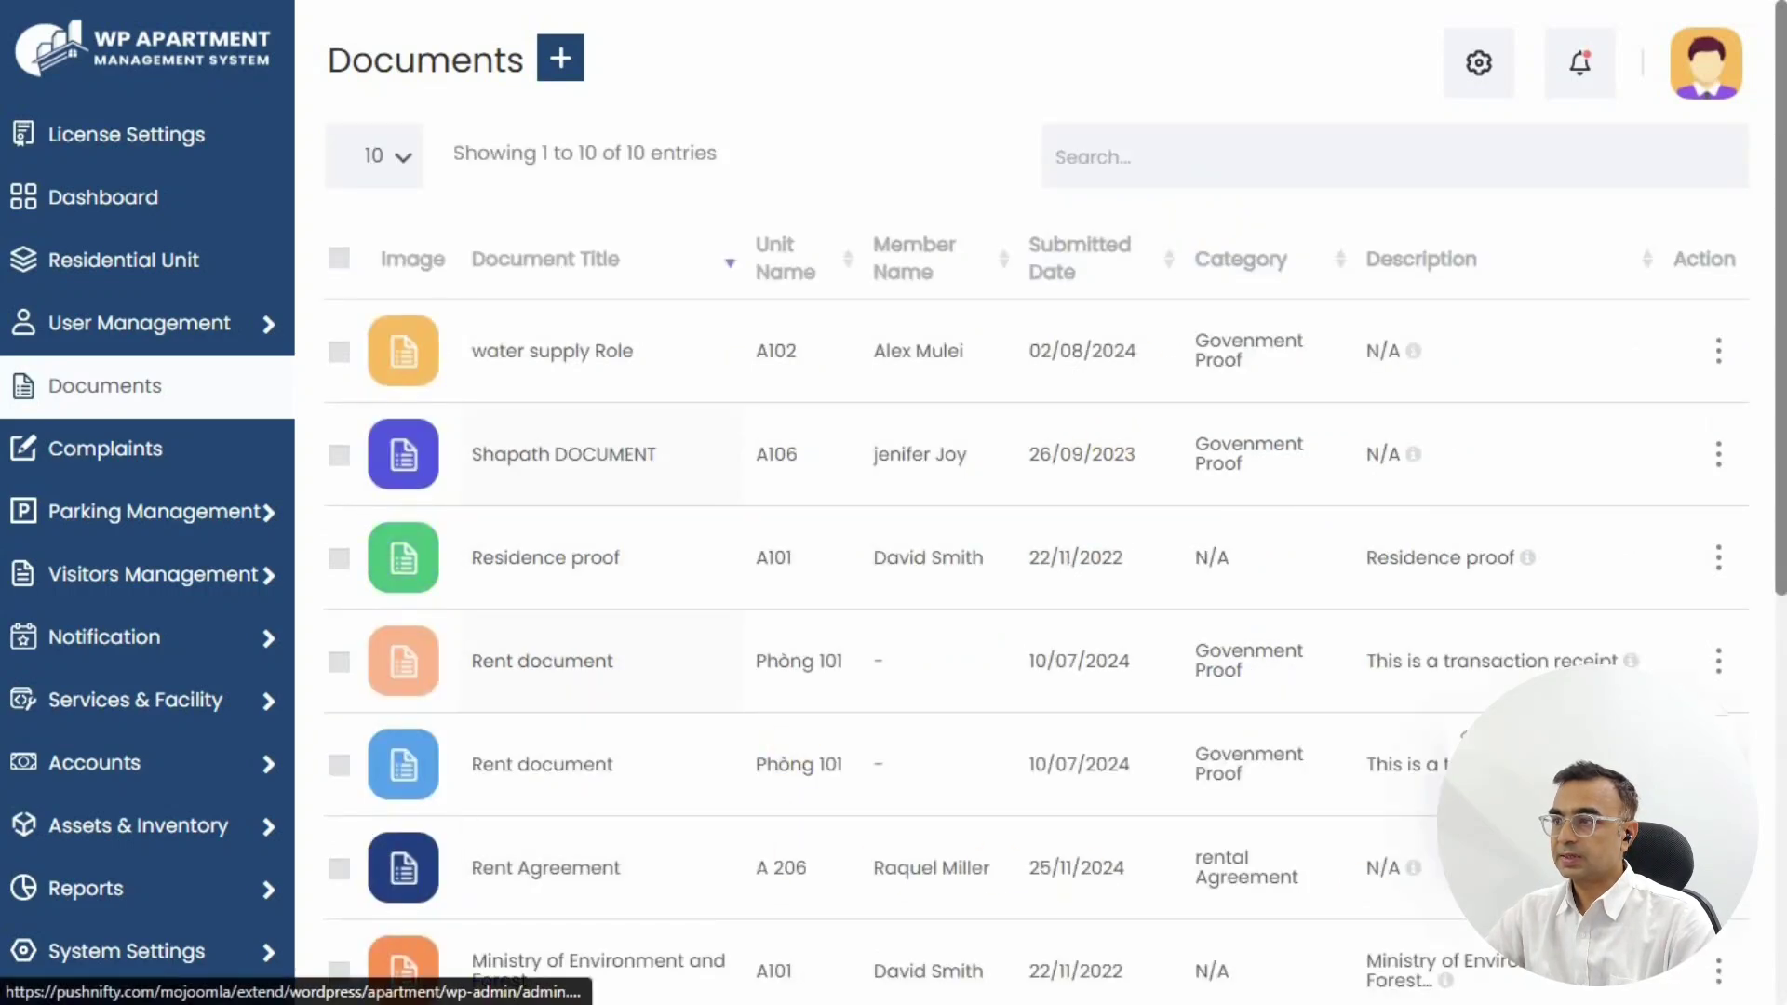
left_click(1535, 793)
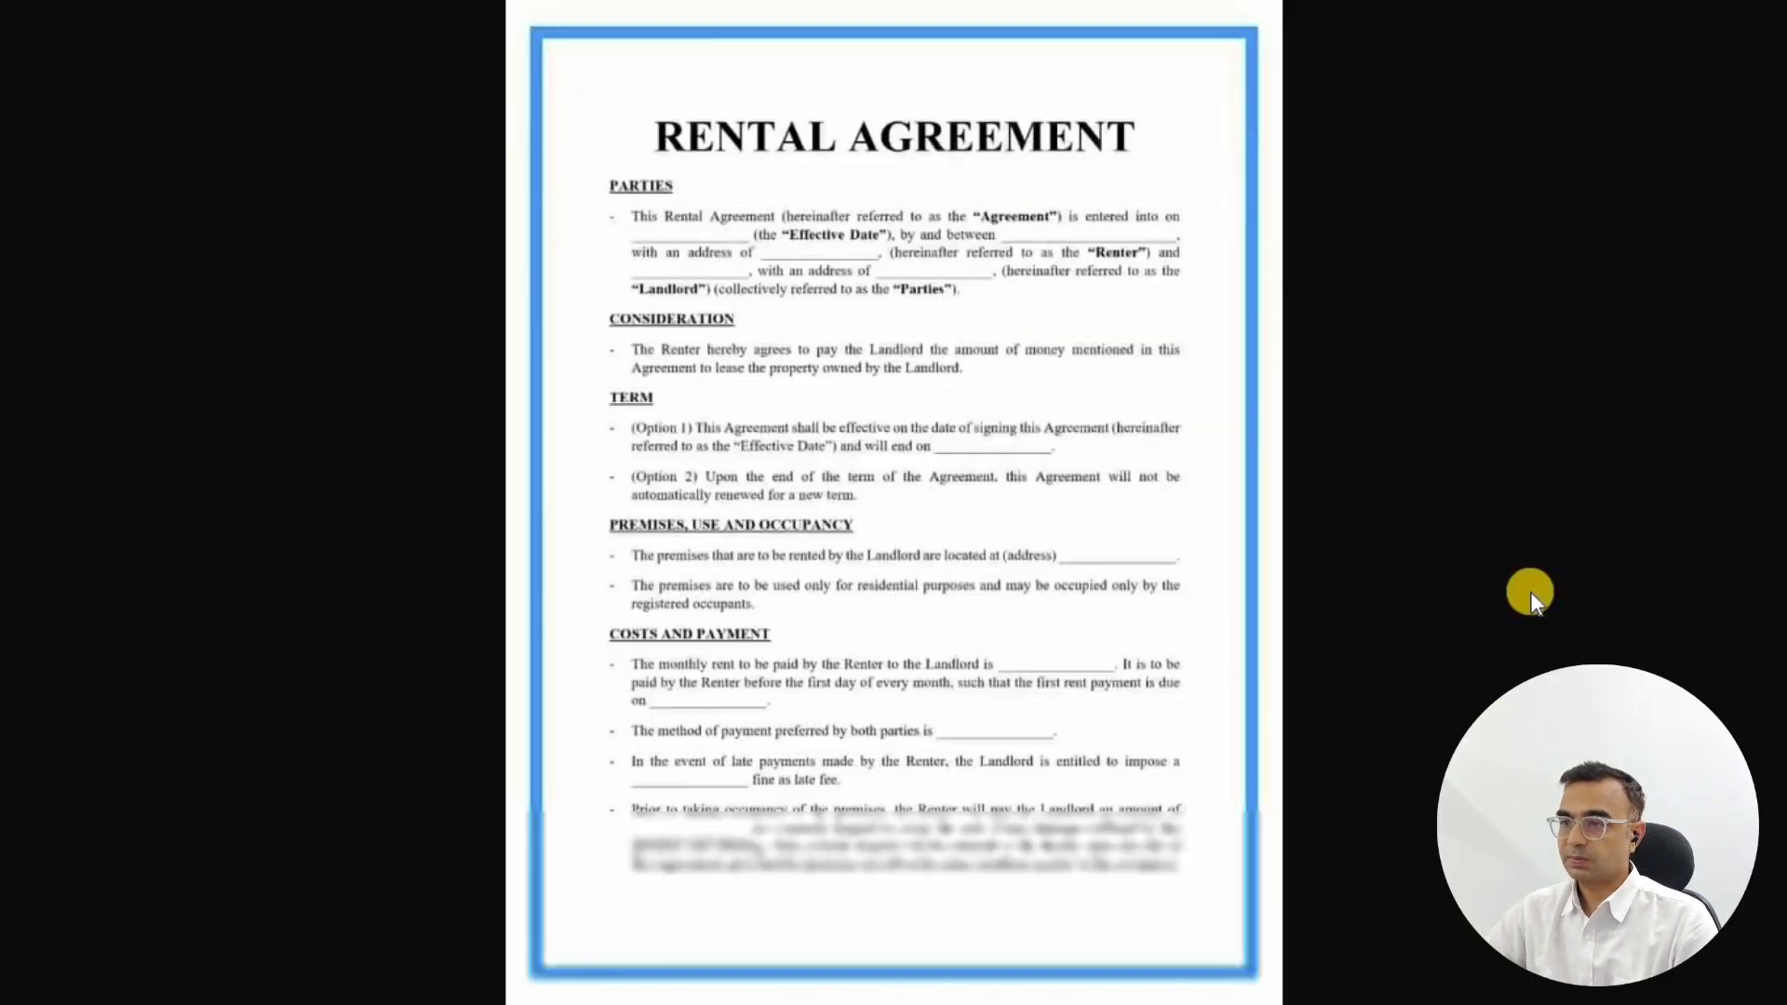
left_click(825, 441)
left_click(824, 442)
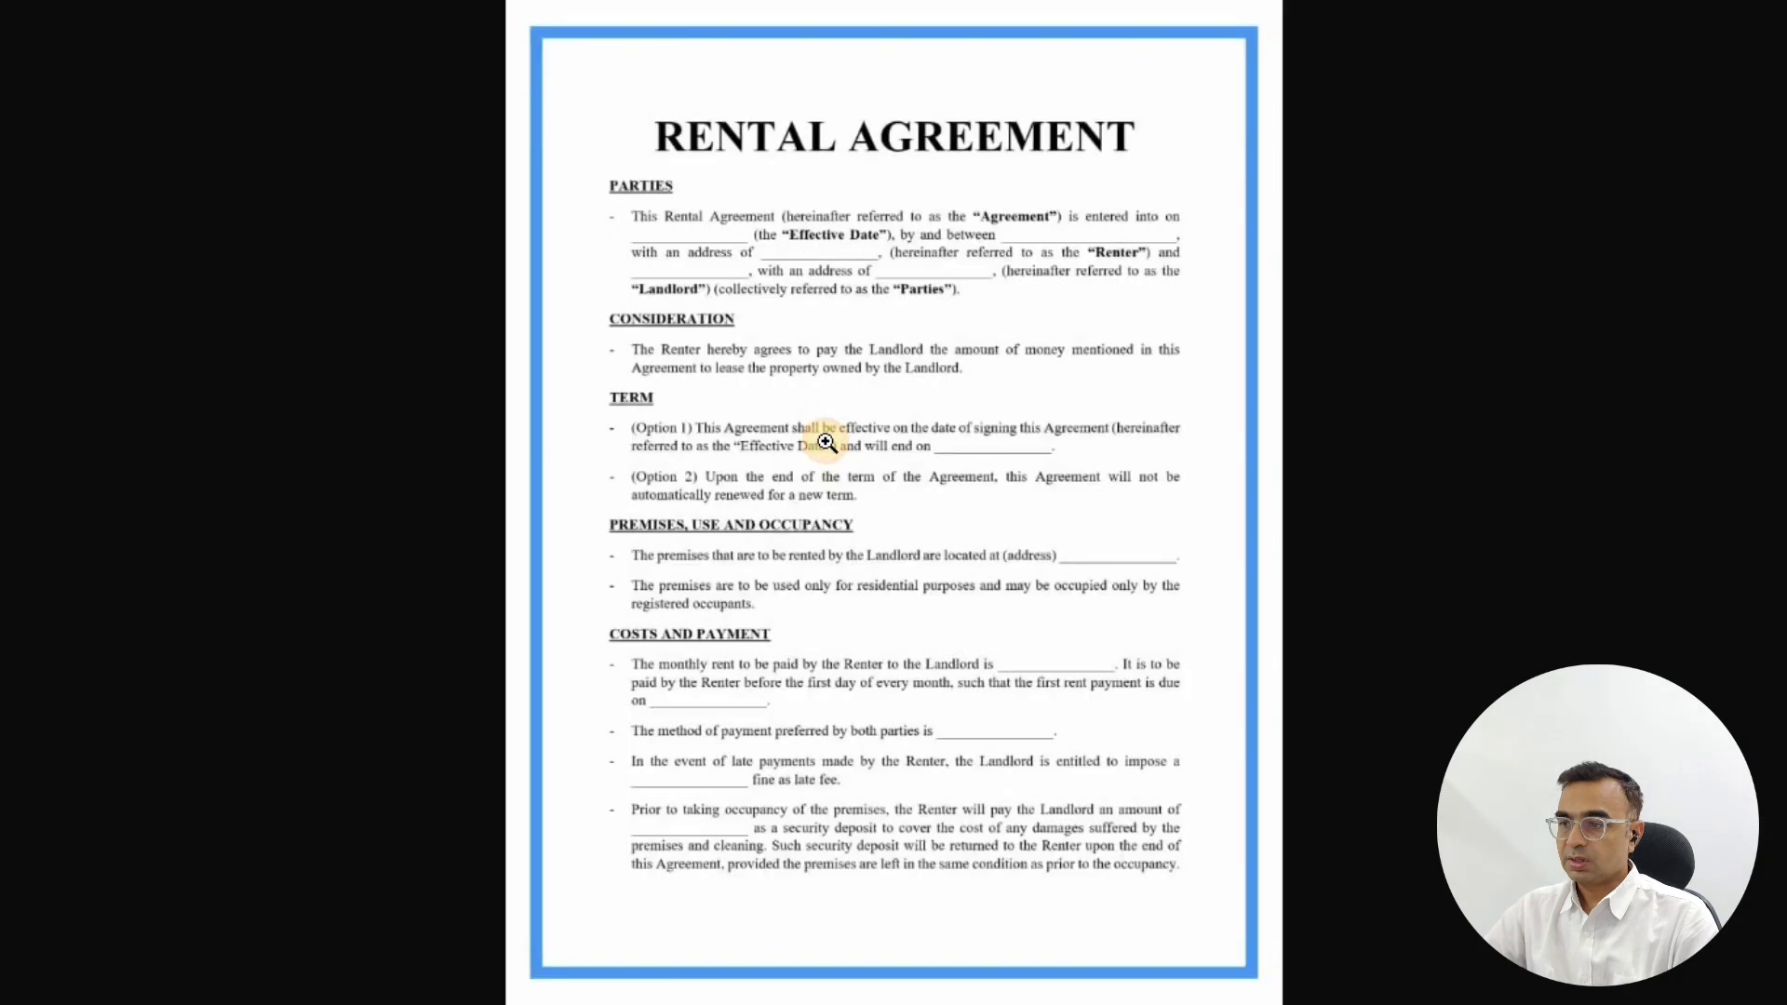
key("ctrl+w")
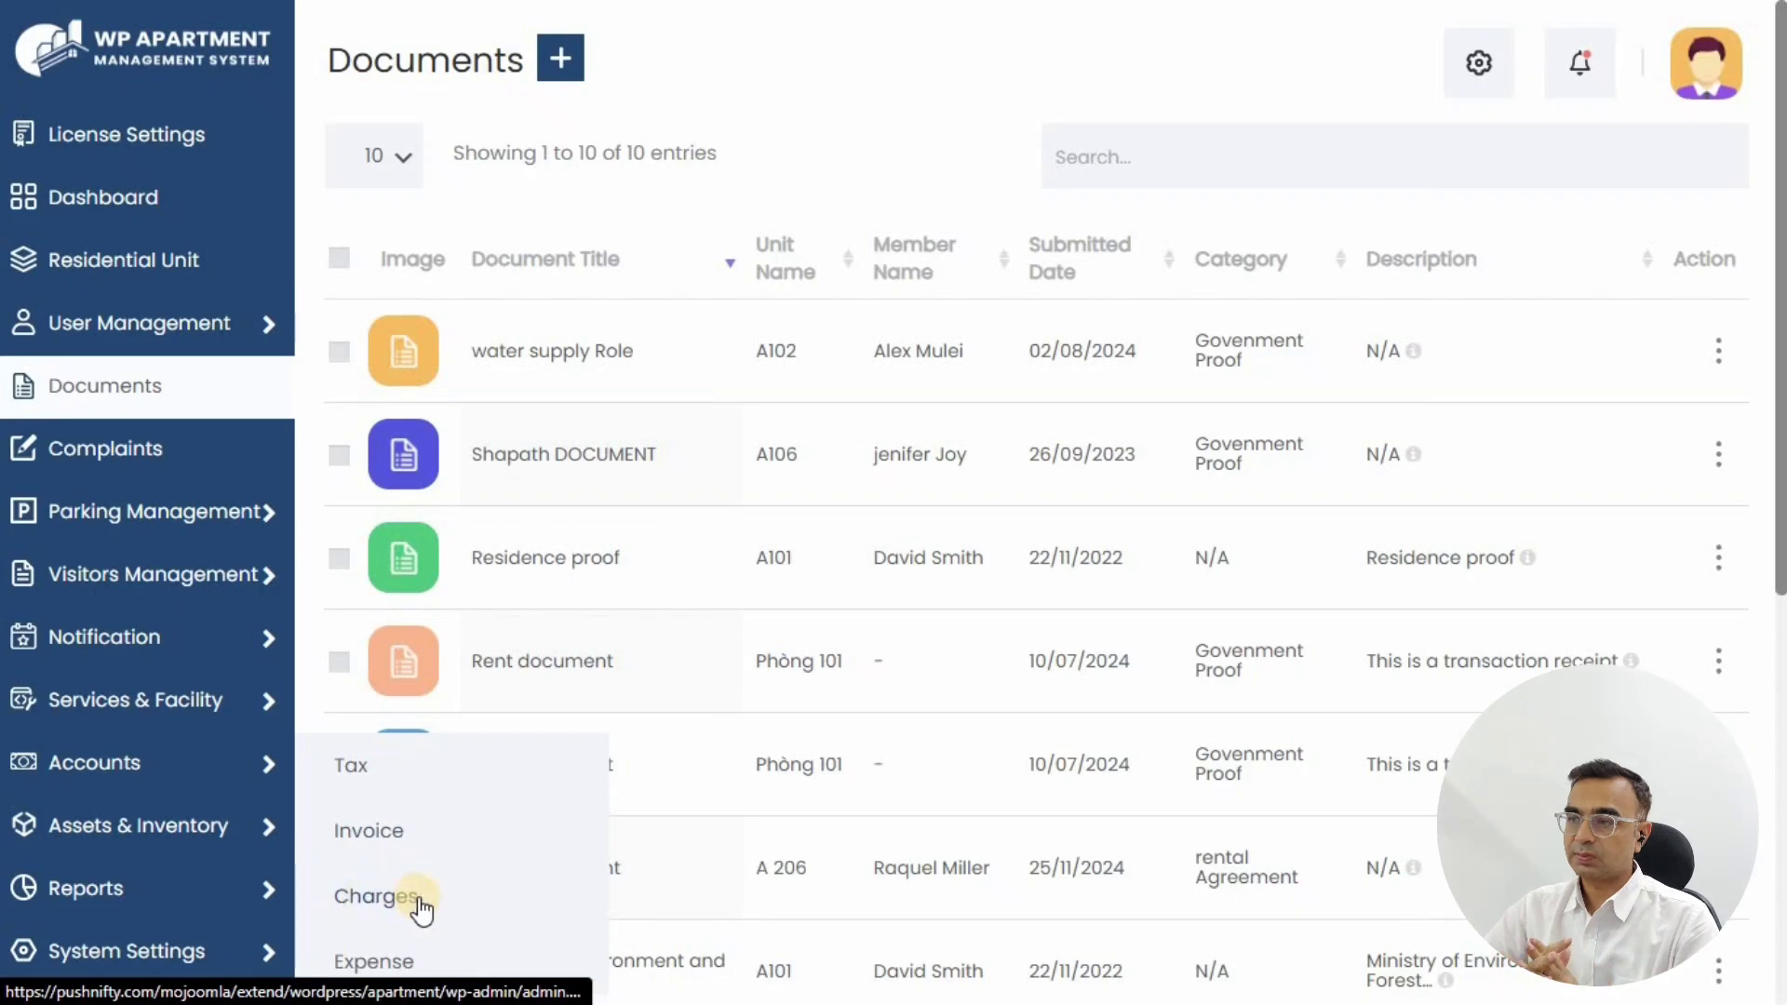
Step: Open a new charge in Accounts > Charges with a Monthly period, billed to One Member
left_click(420, 910)
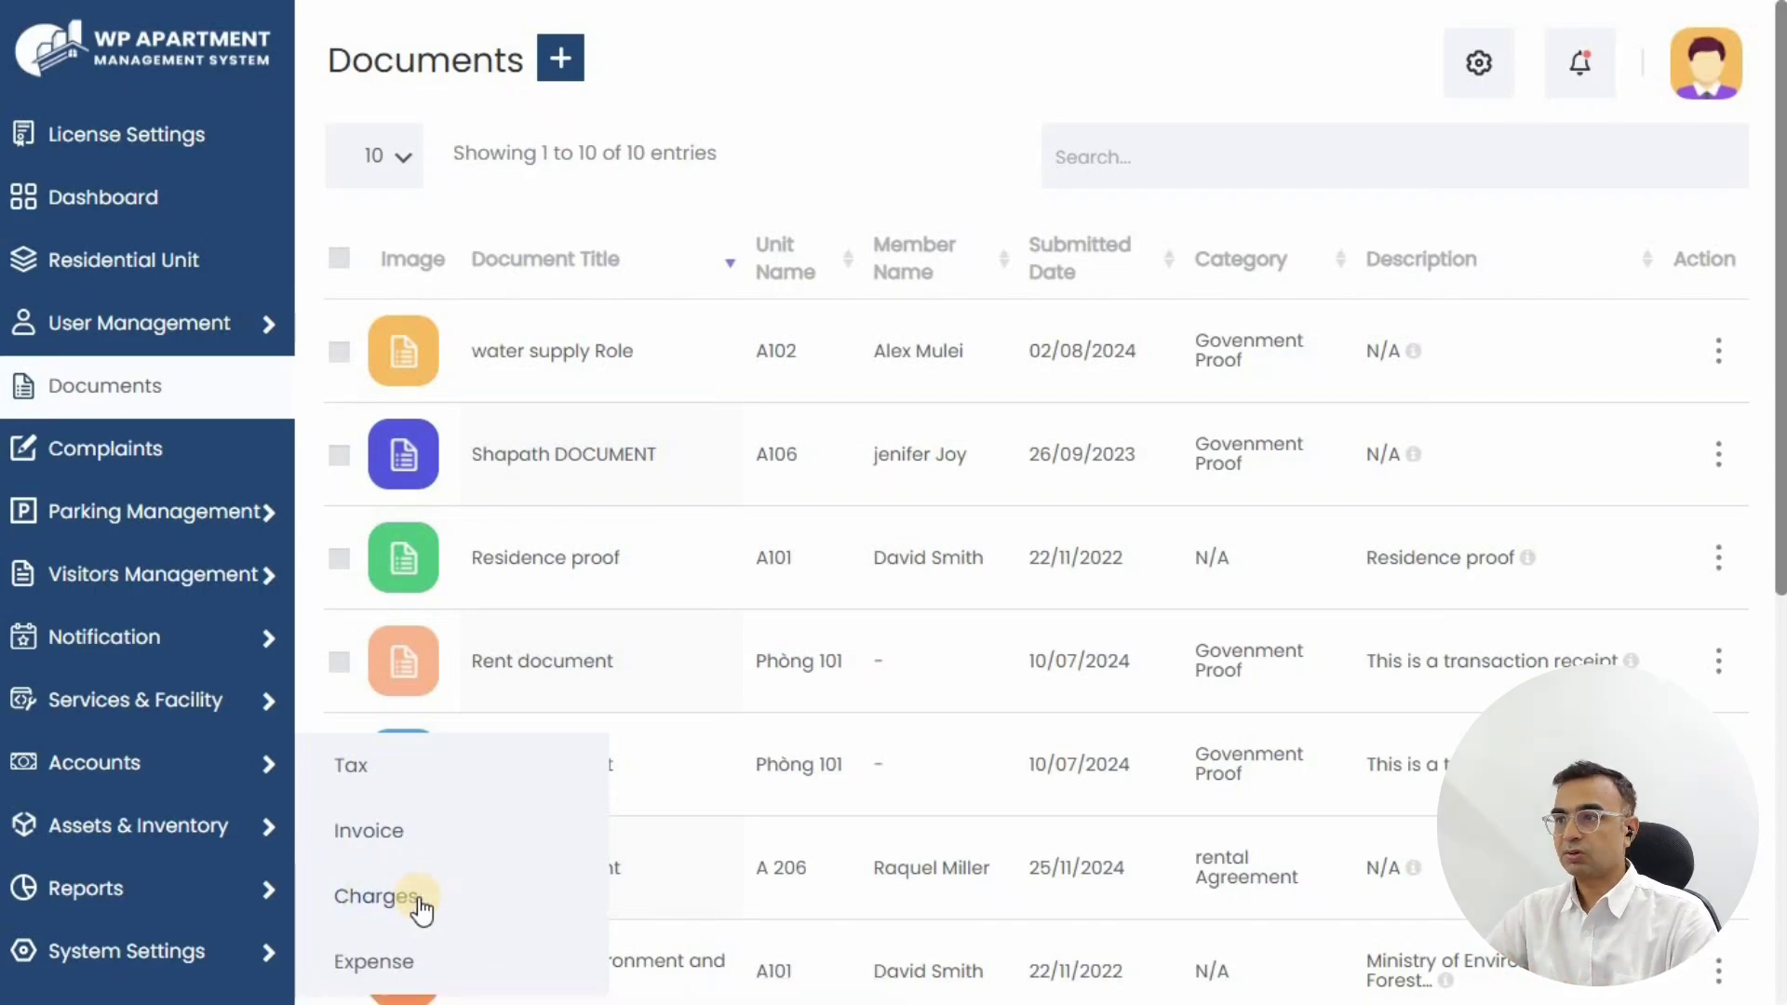
left_click(508, 61)
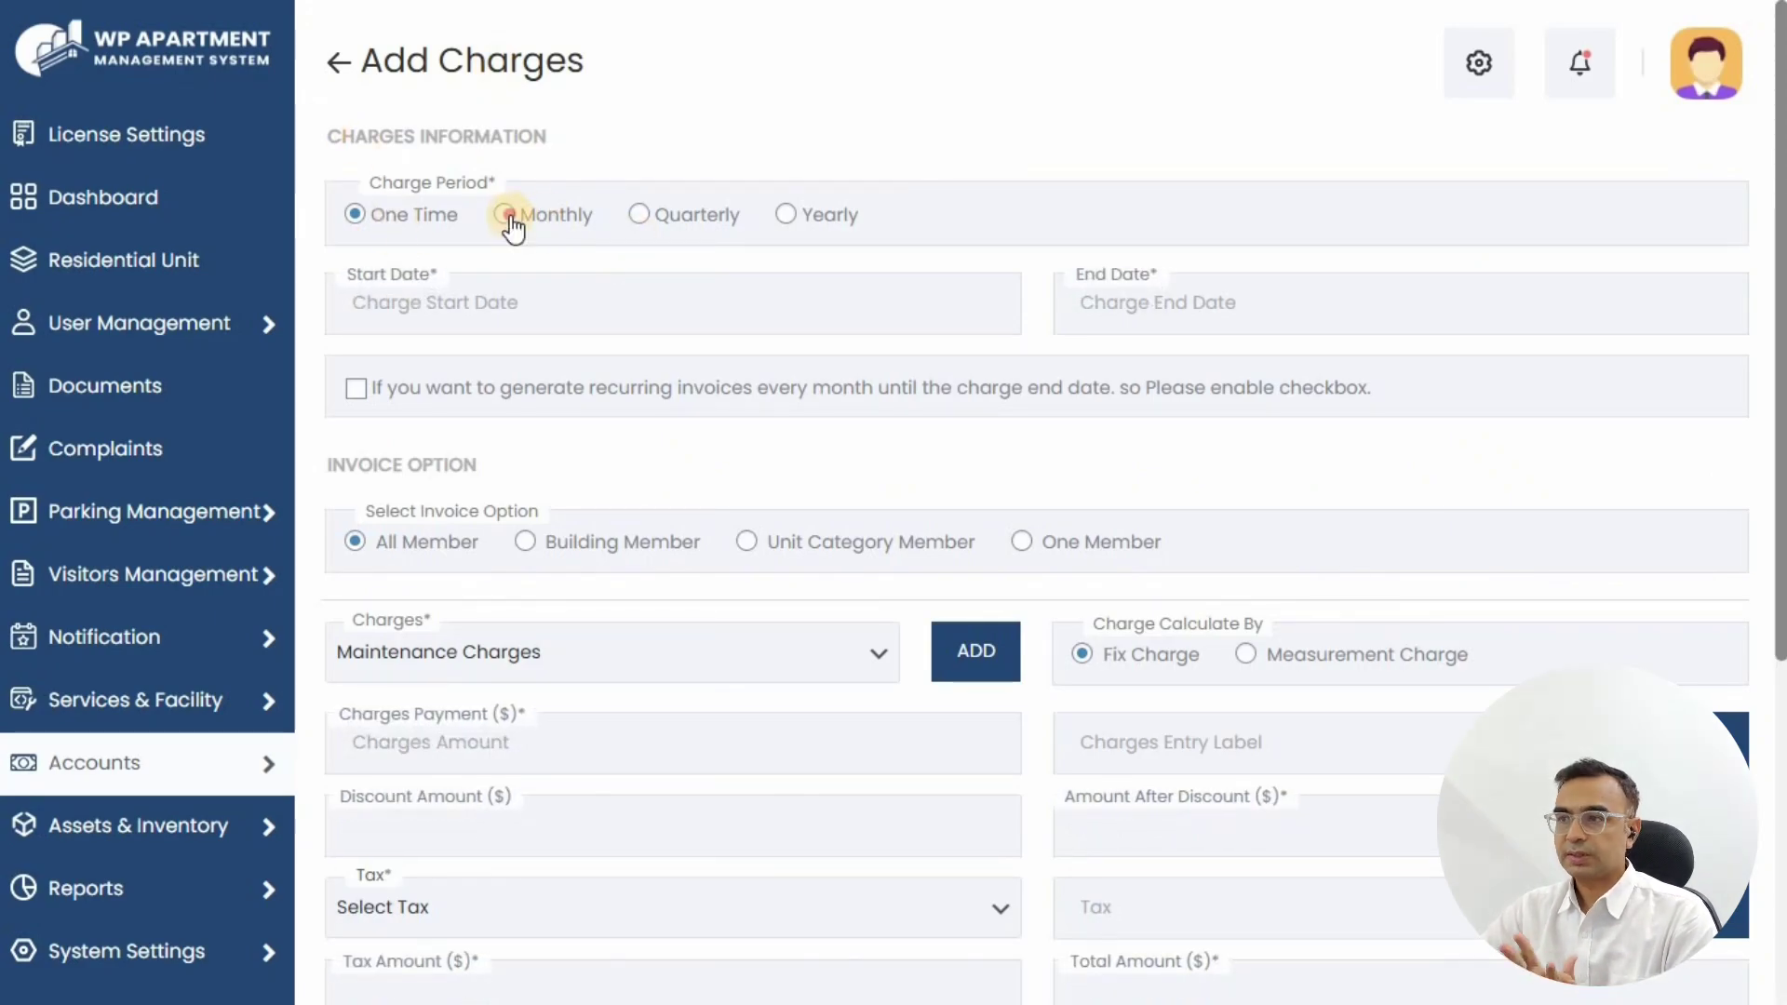
left_click(507, 216)
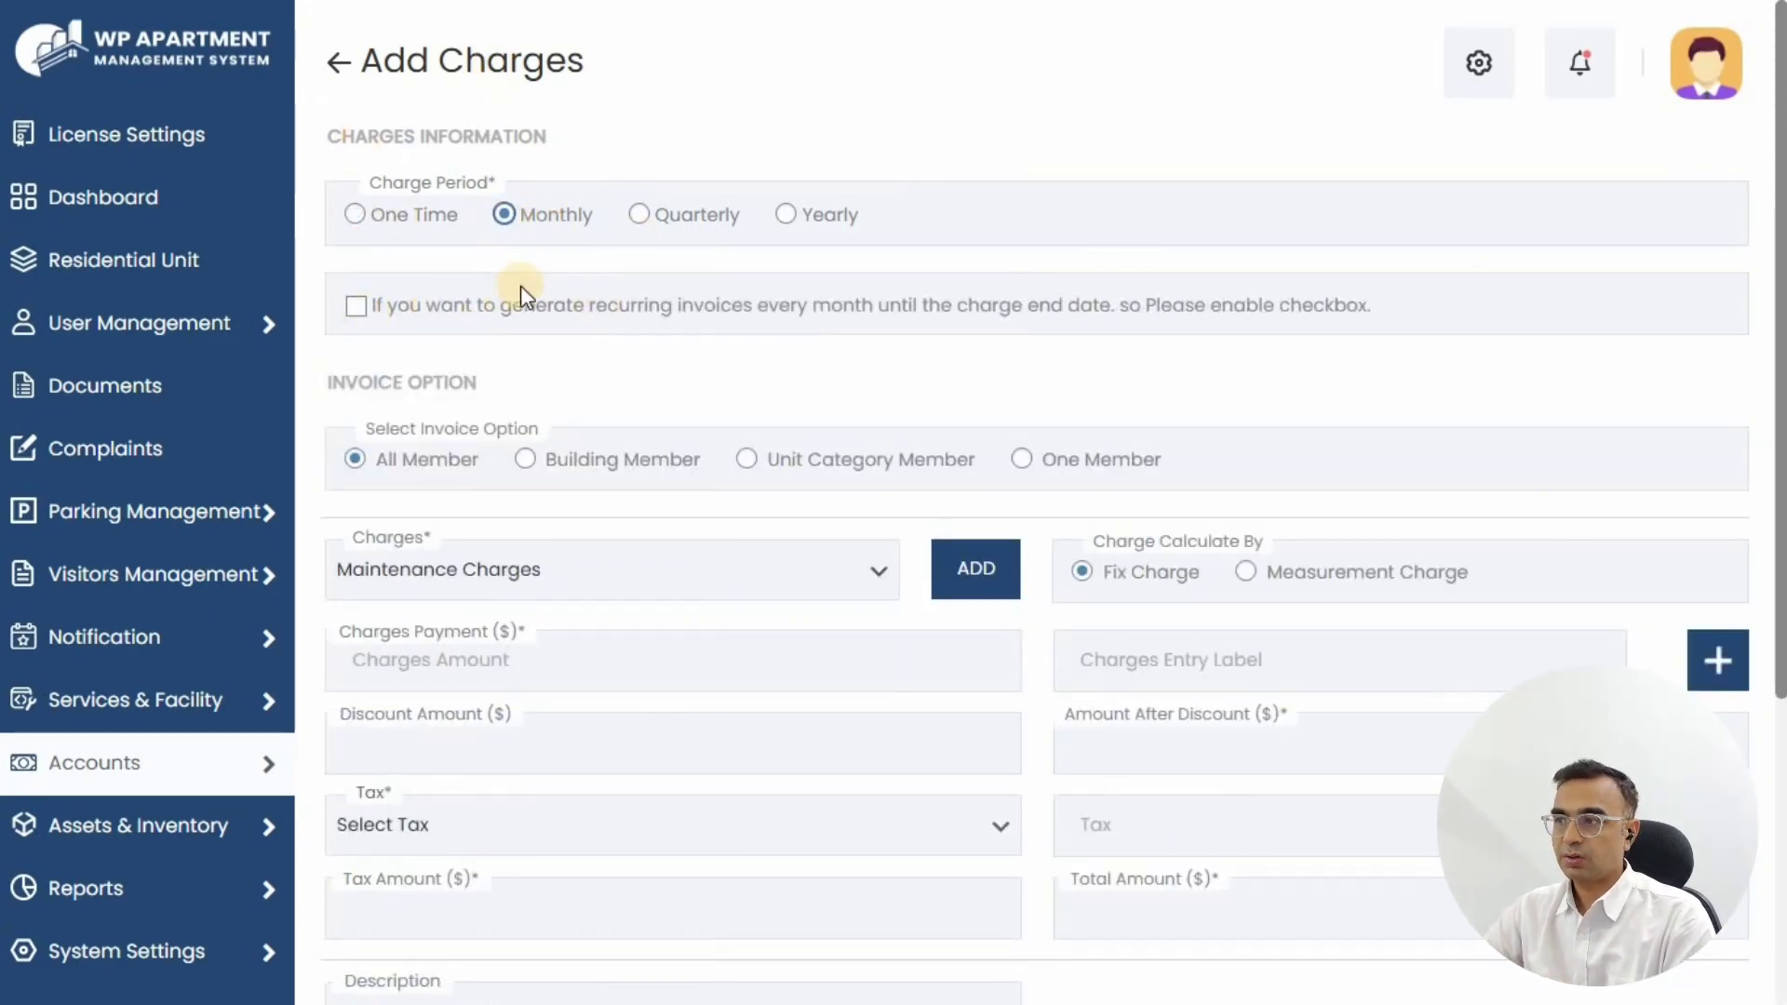
scroll(549, 200, "down", 2)
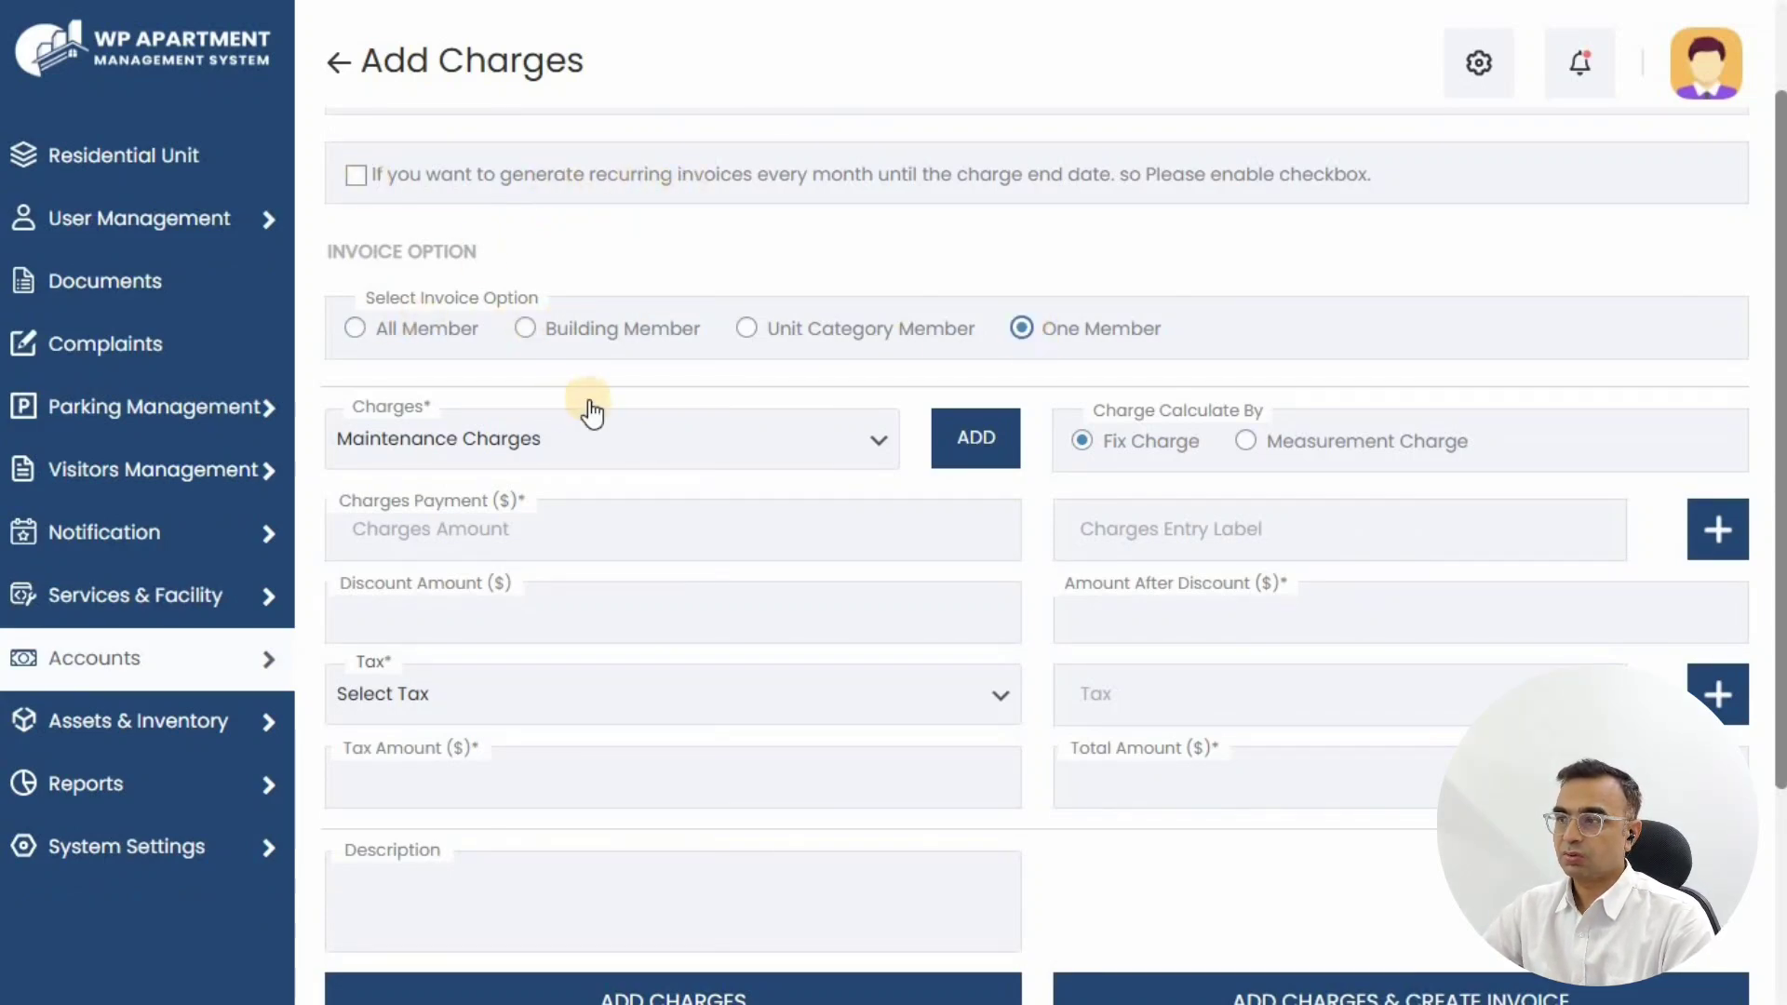
Step: Choose building Money Plant, category Office, unit A 206 and the unit's member for the charge
left_click(448, 416)
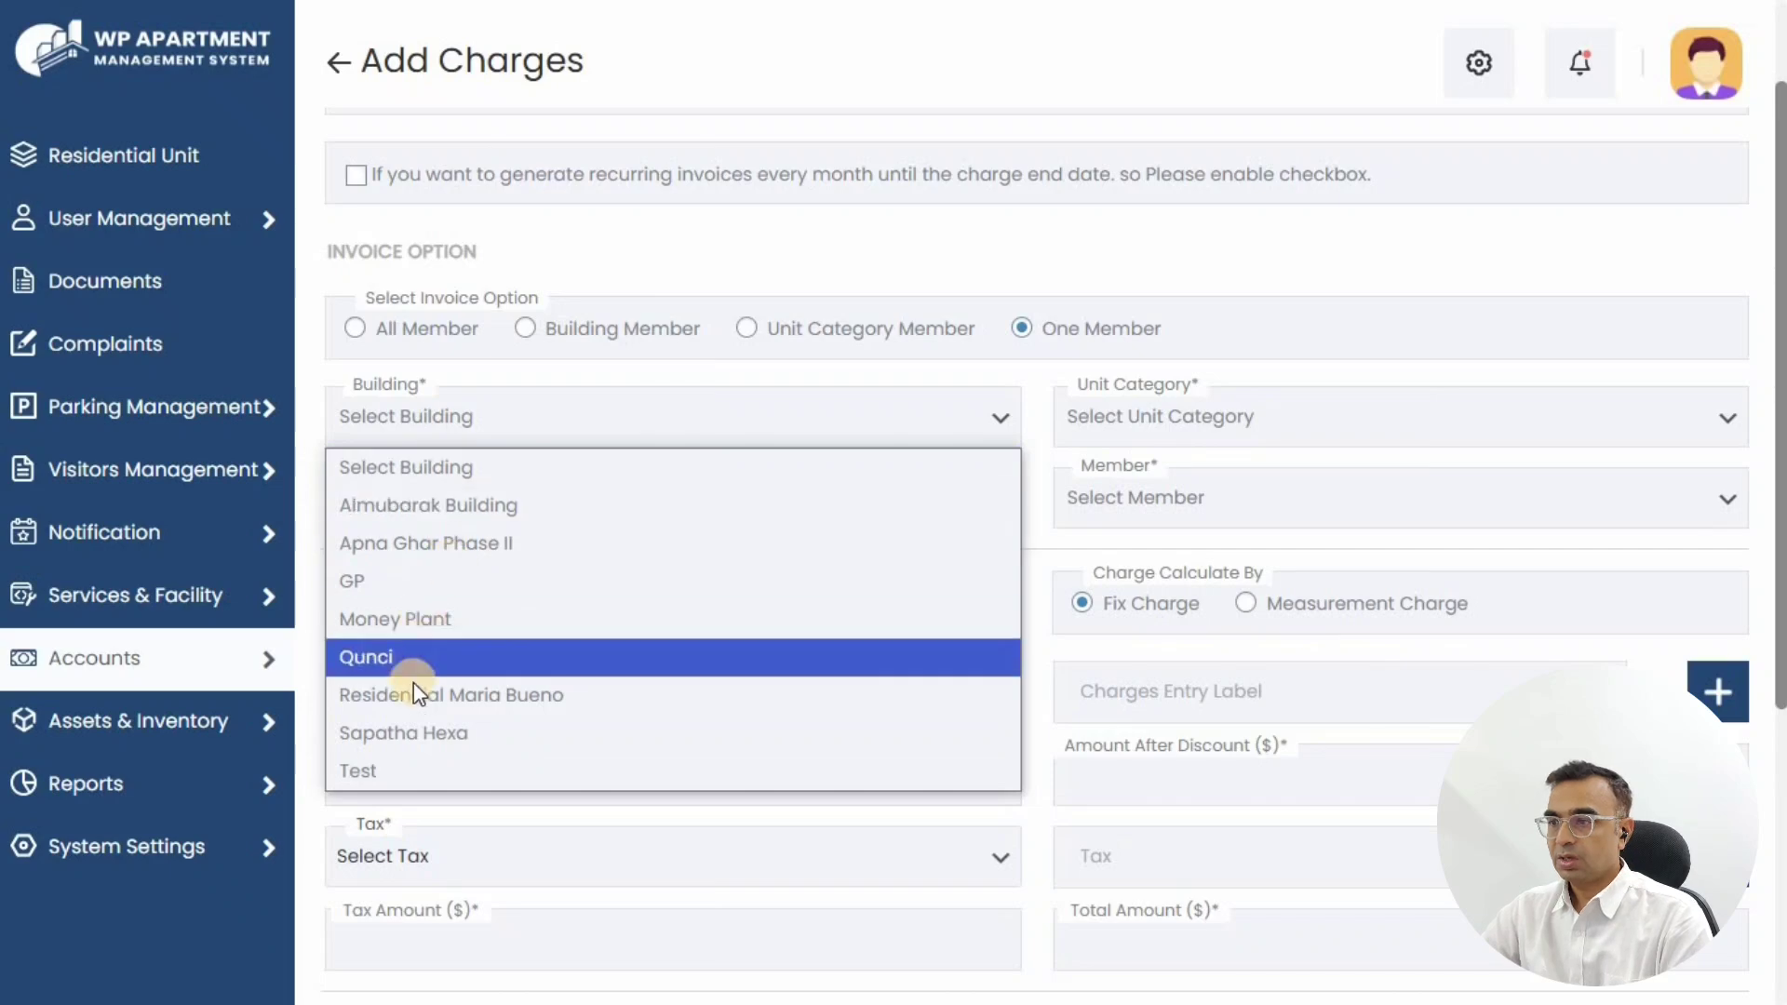
left_click(425, 621)
left_click(1136, 415)
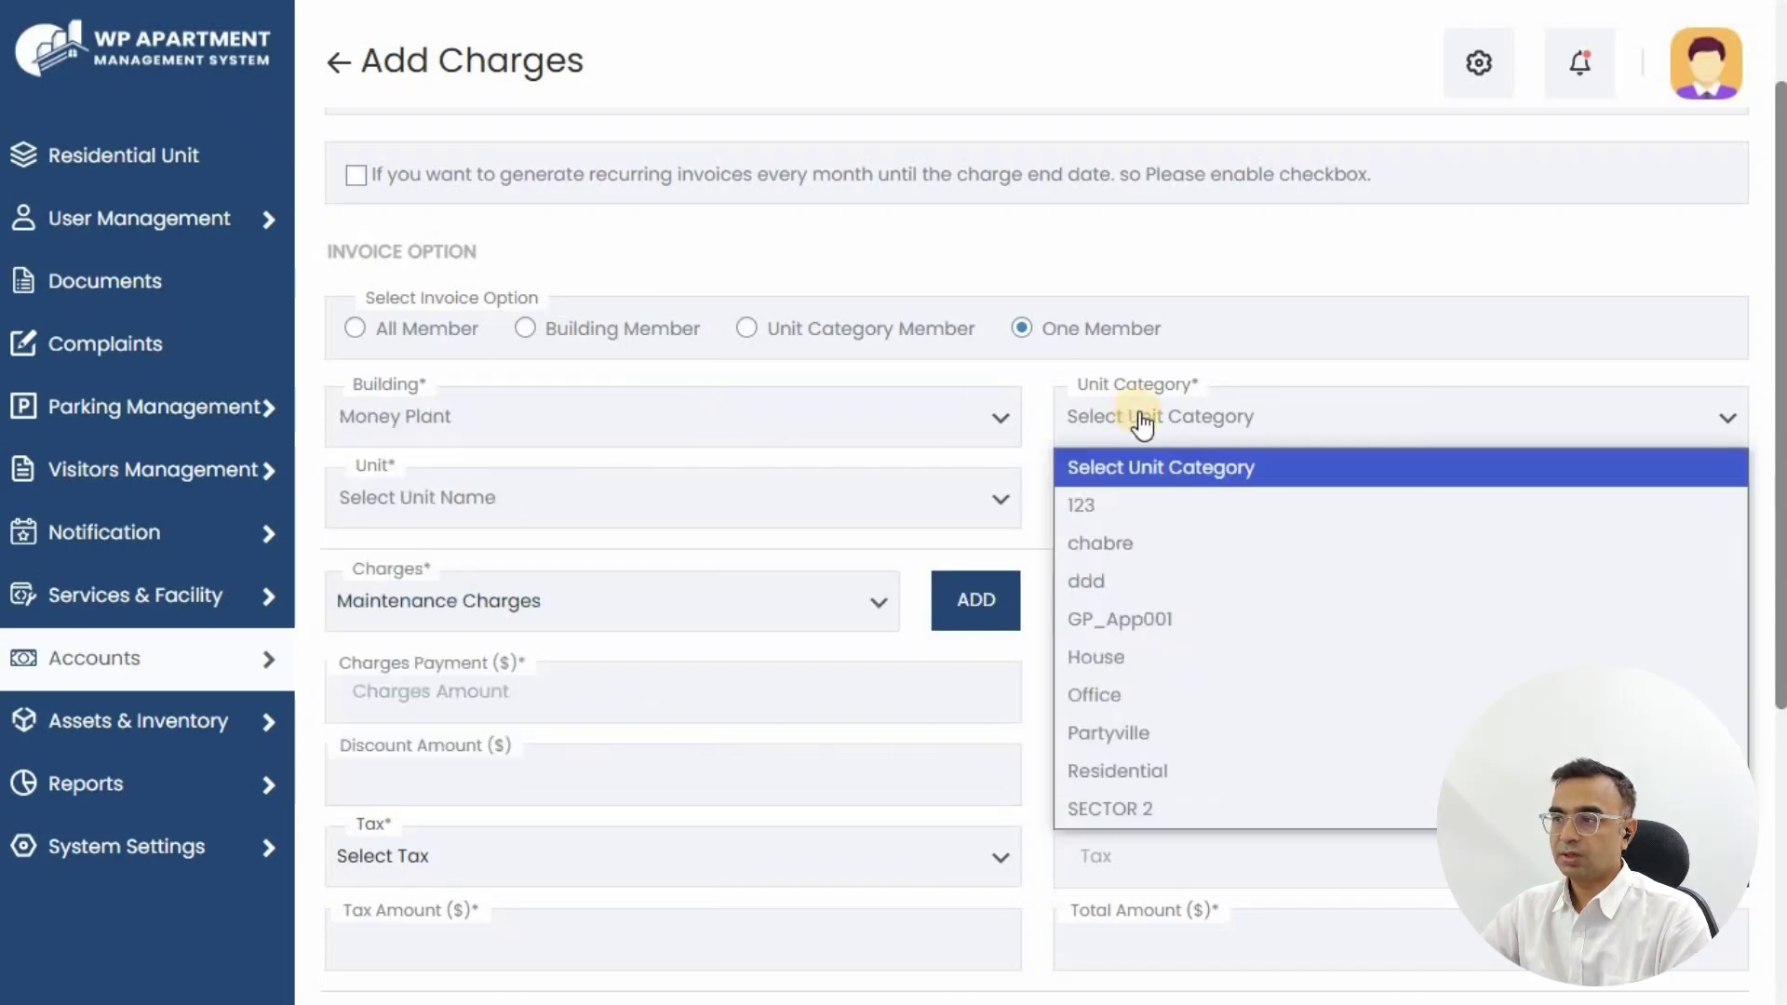
left_click(1136, 704)
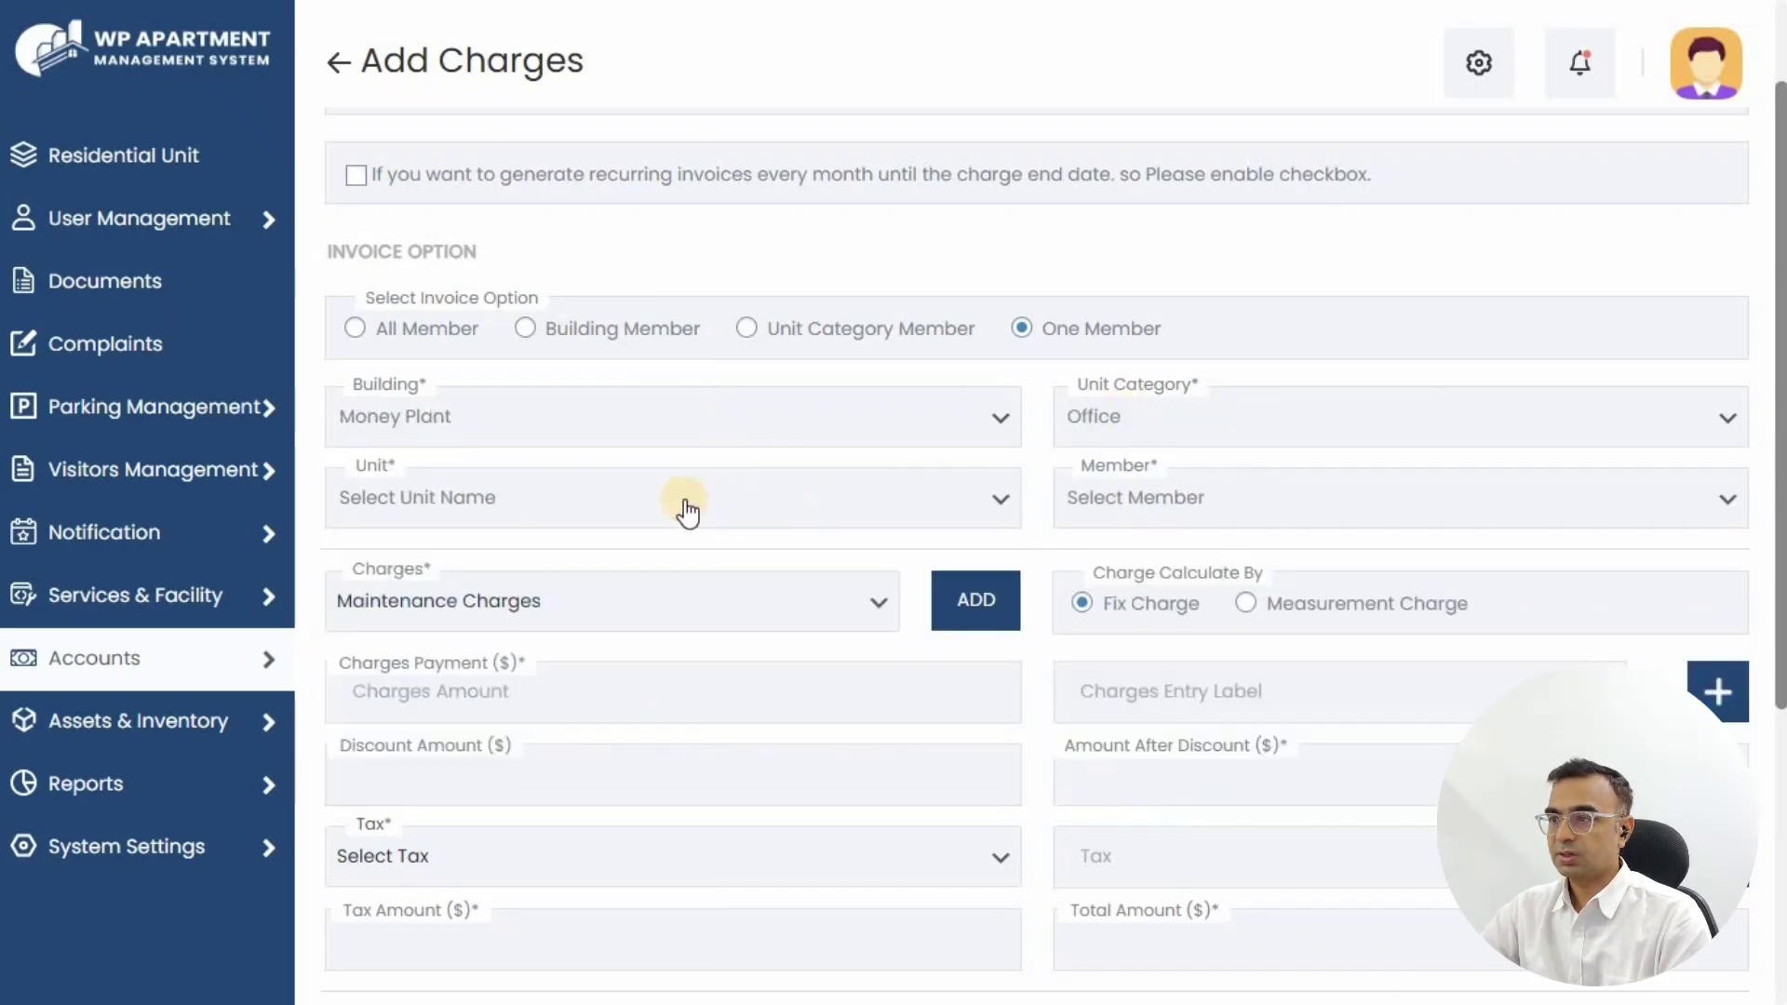
left_click(473, 498)
left_click(422, 888)
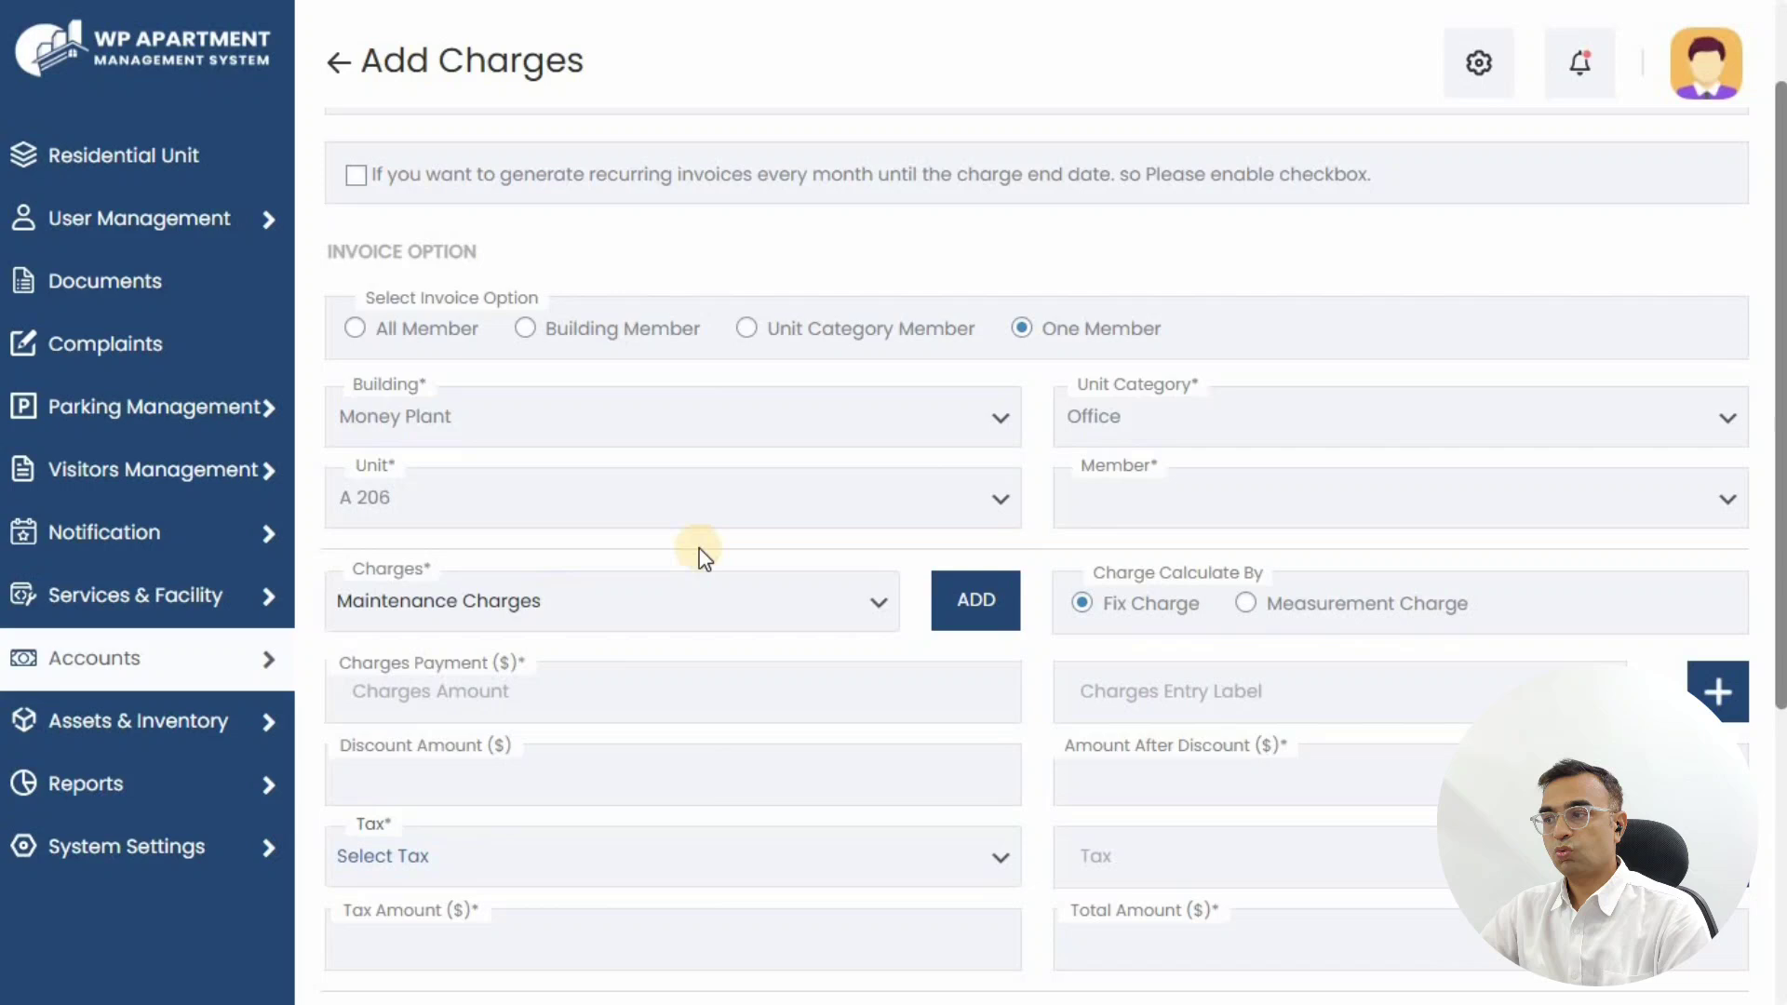
left_click(1149, 515)
left_click(1130, 589)
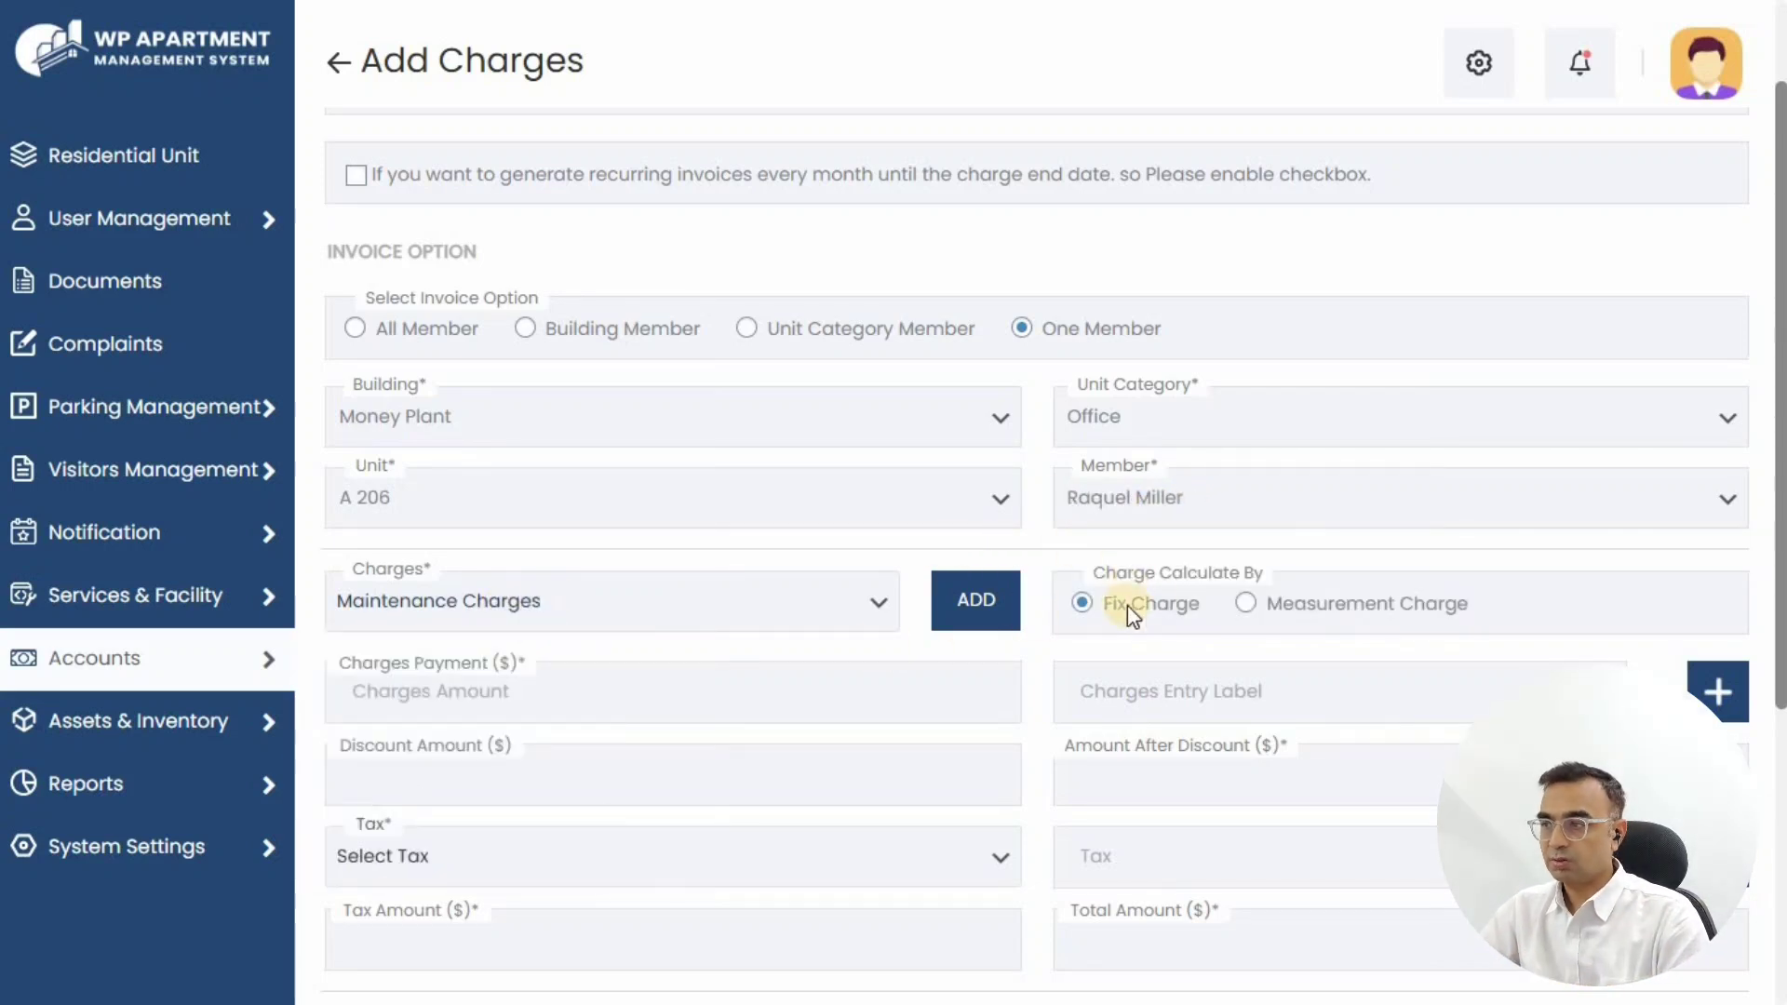
Step: Set a fixed 150 Maintenance Charges entry labelled RENT with GST at 18
left_click(829, 612)
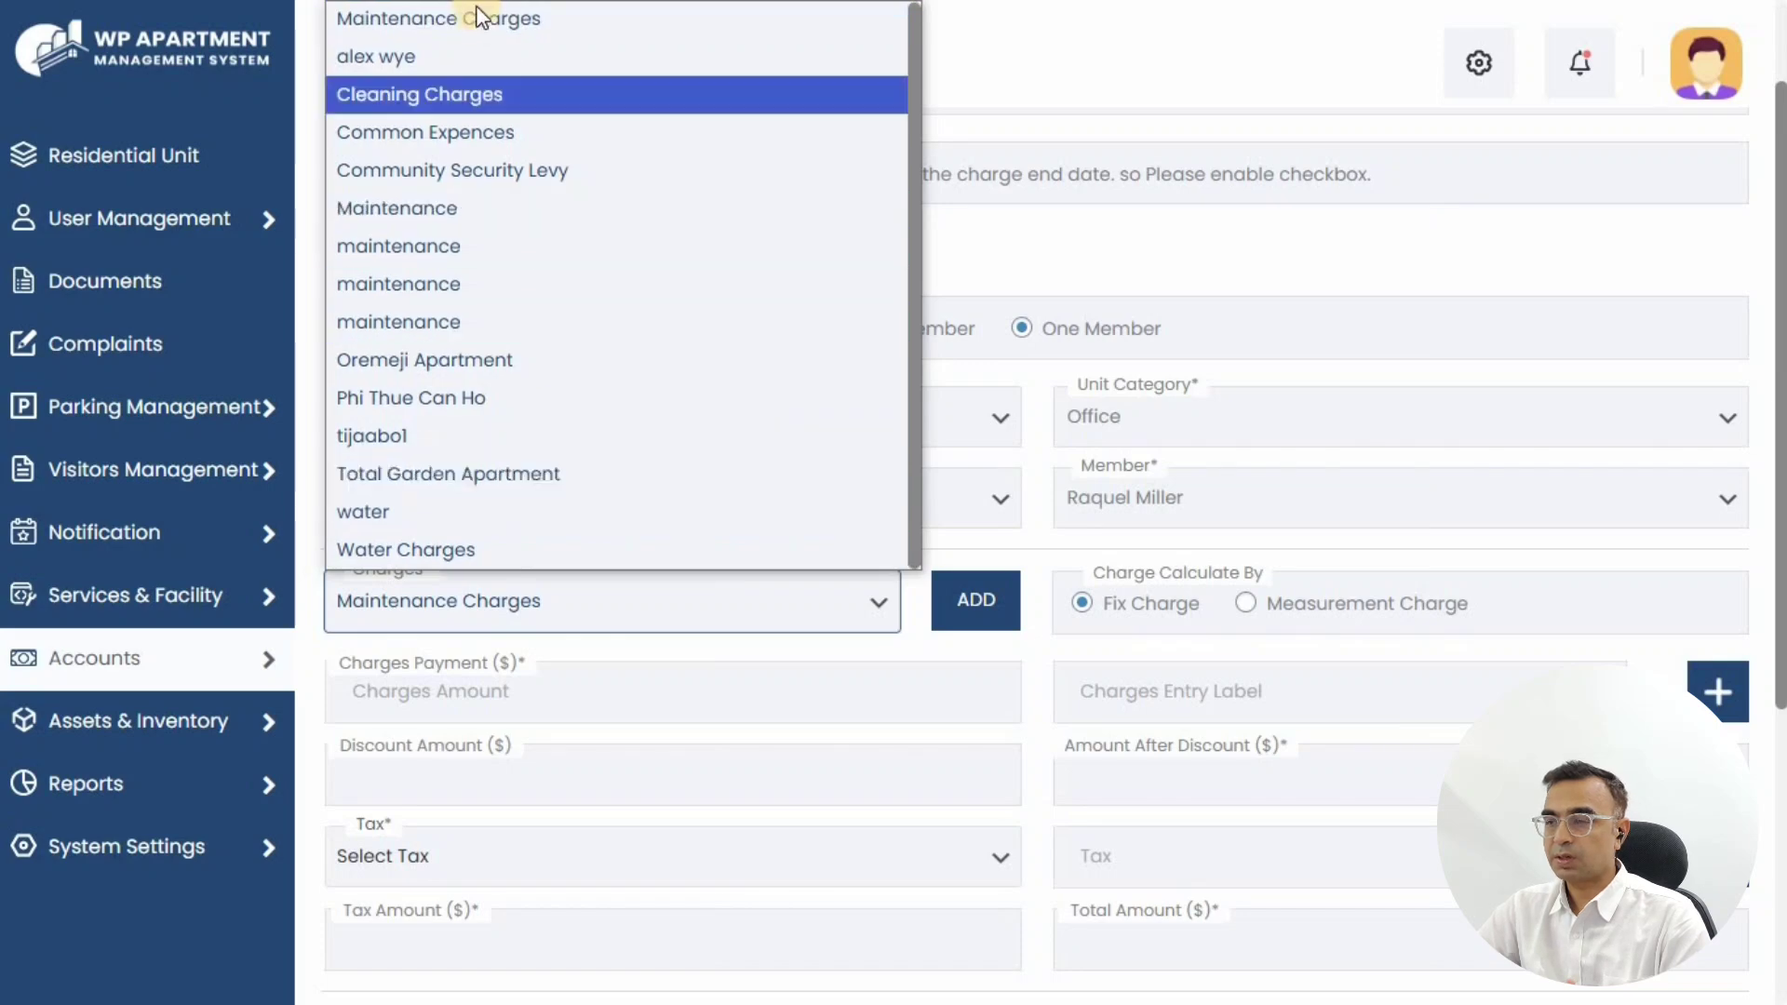
left_click(1027, 533)
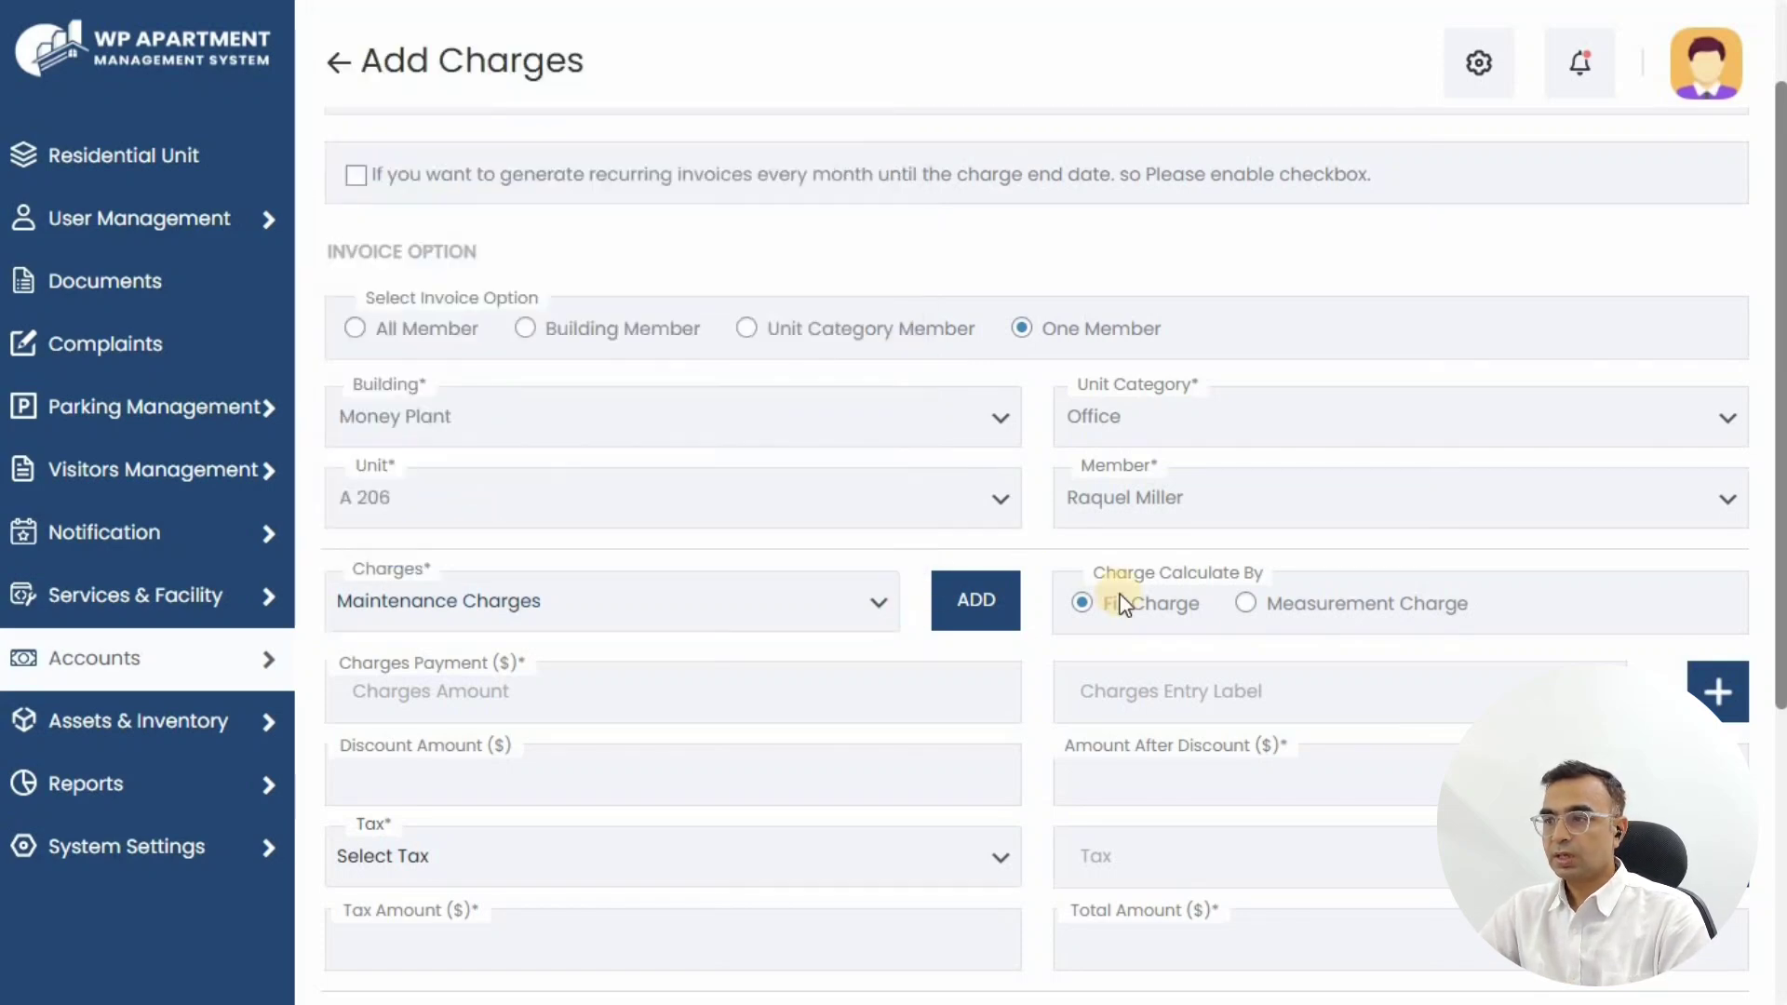
scroll(931, 540, "down", 1)
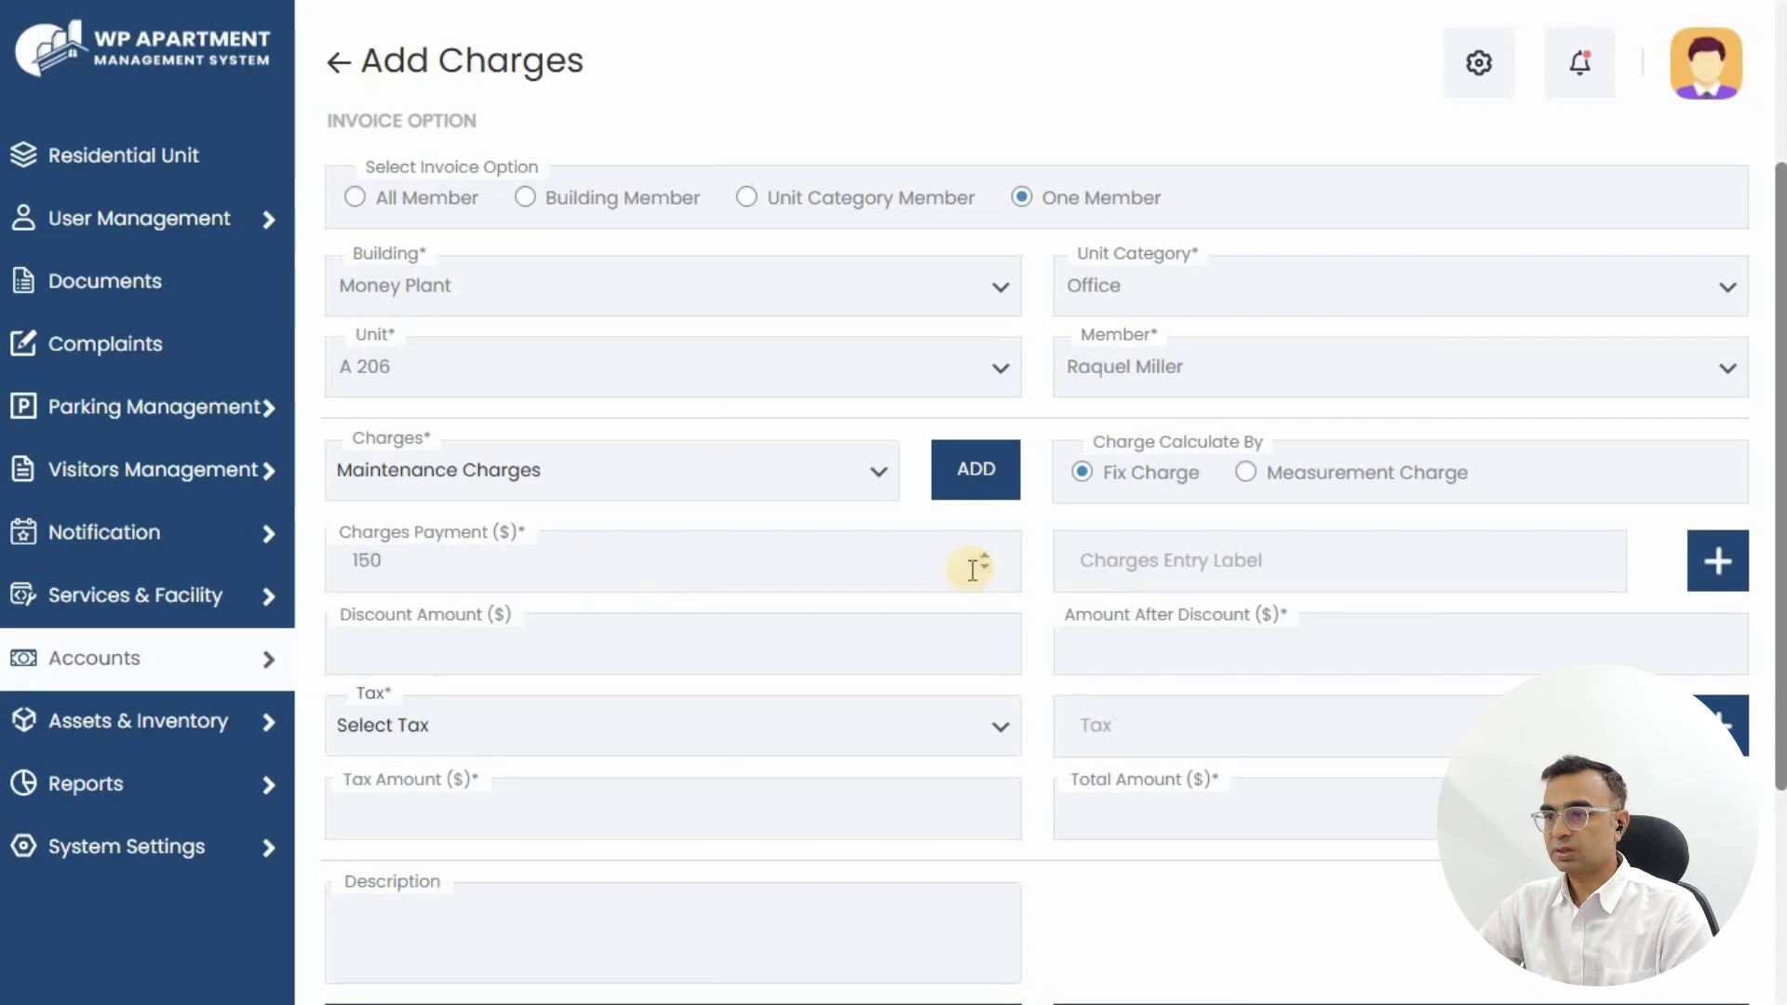
left_click(1244, 563)
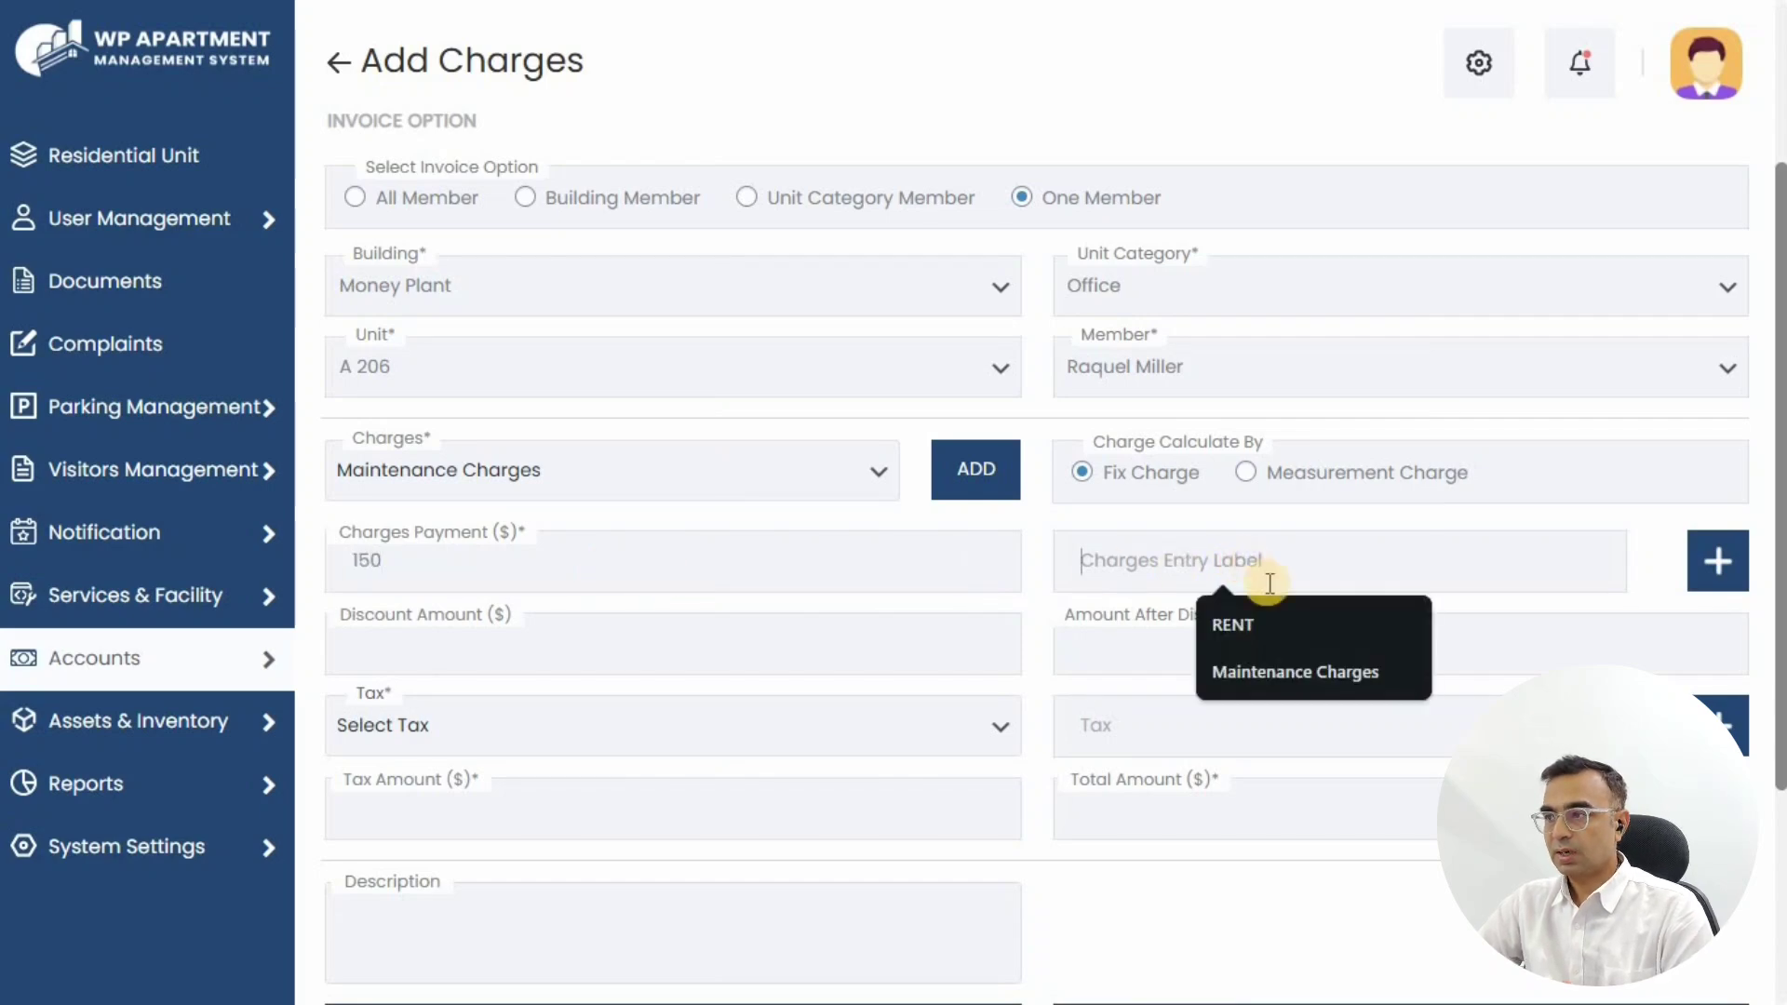
left_click(1214, 615)
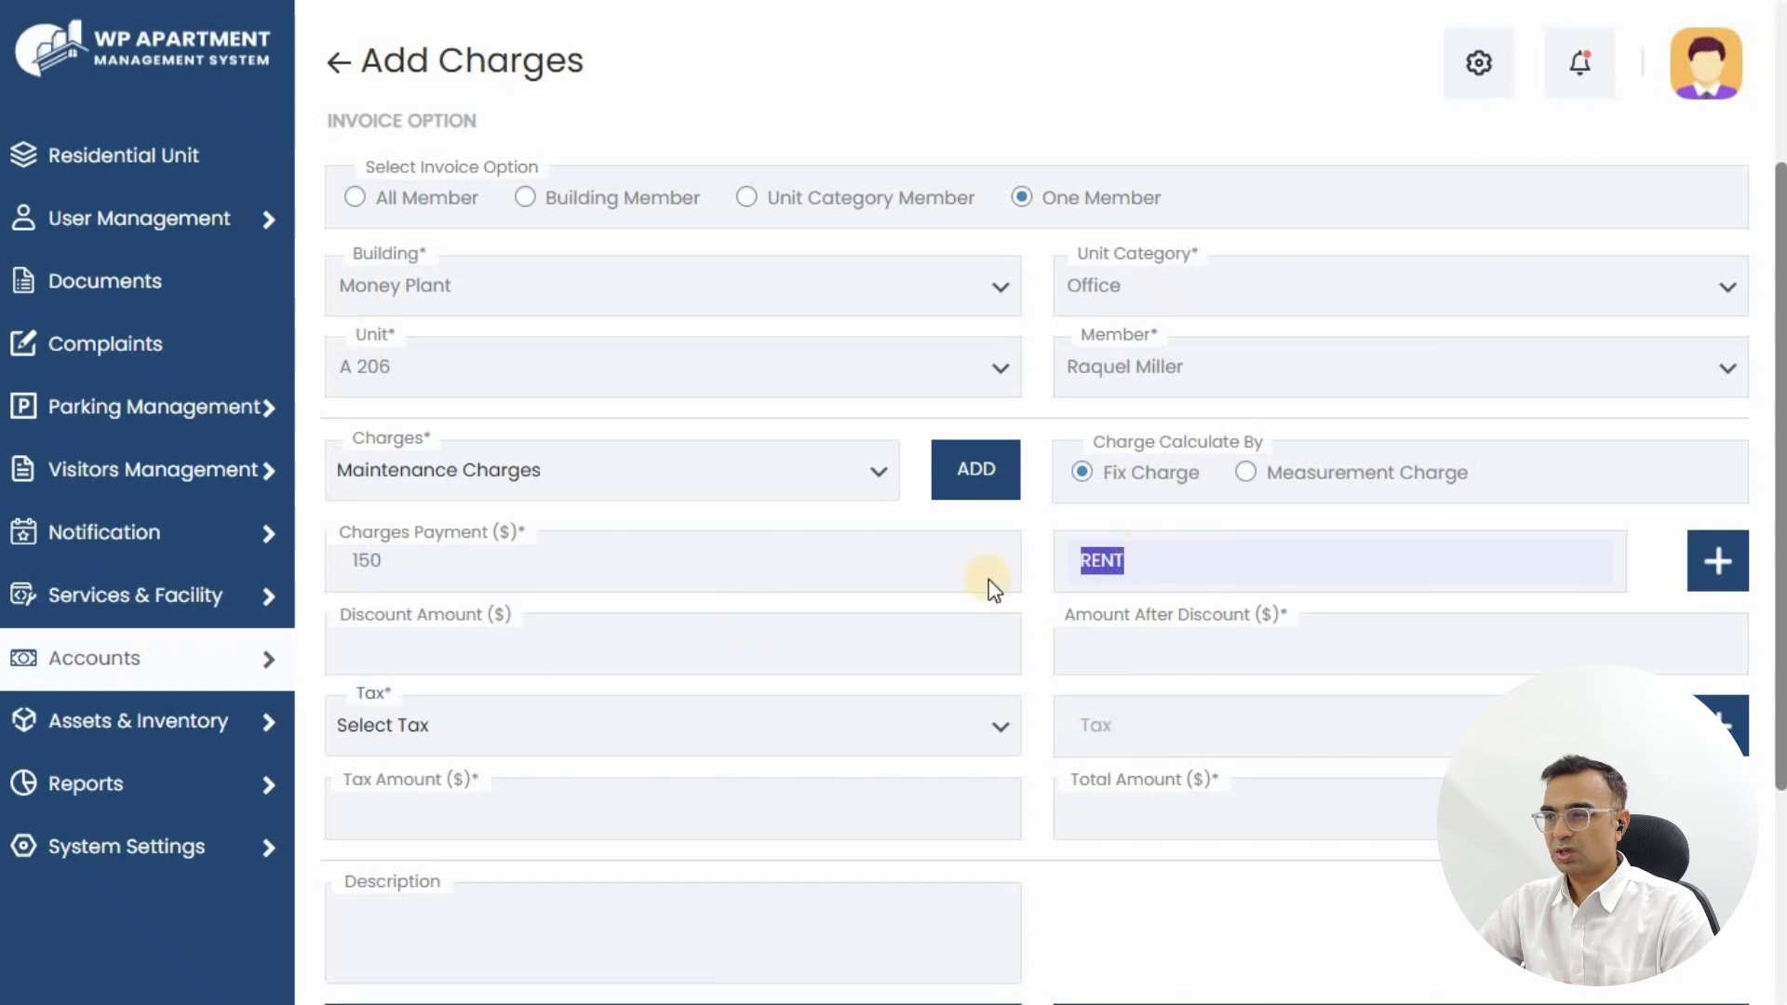
left_click(487, 661)
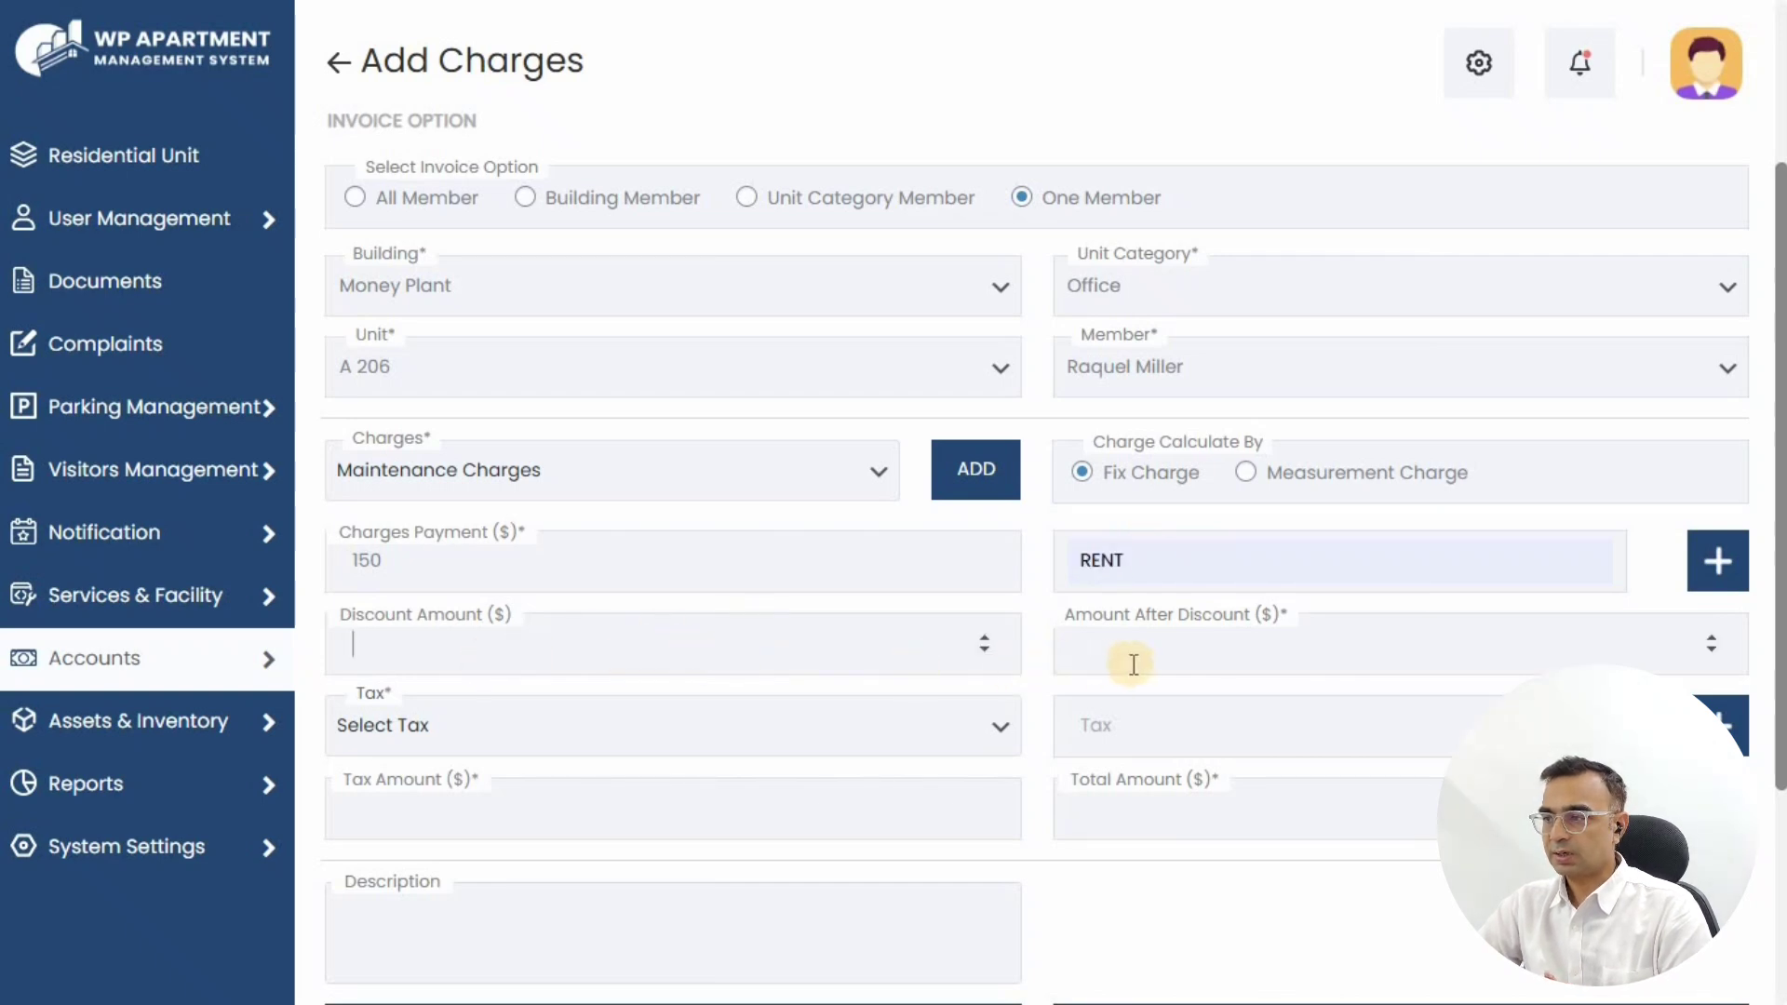
left_click(1183, 656)
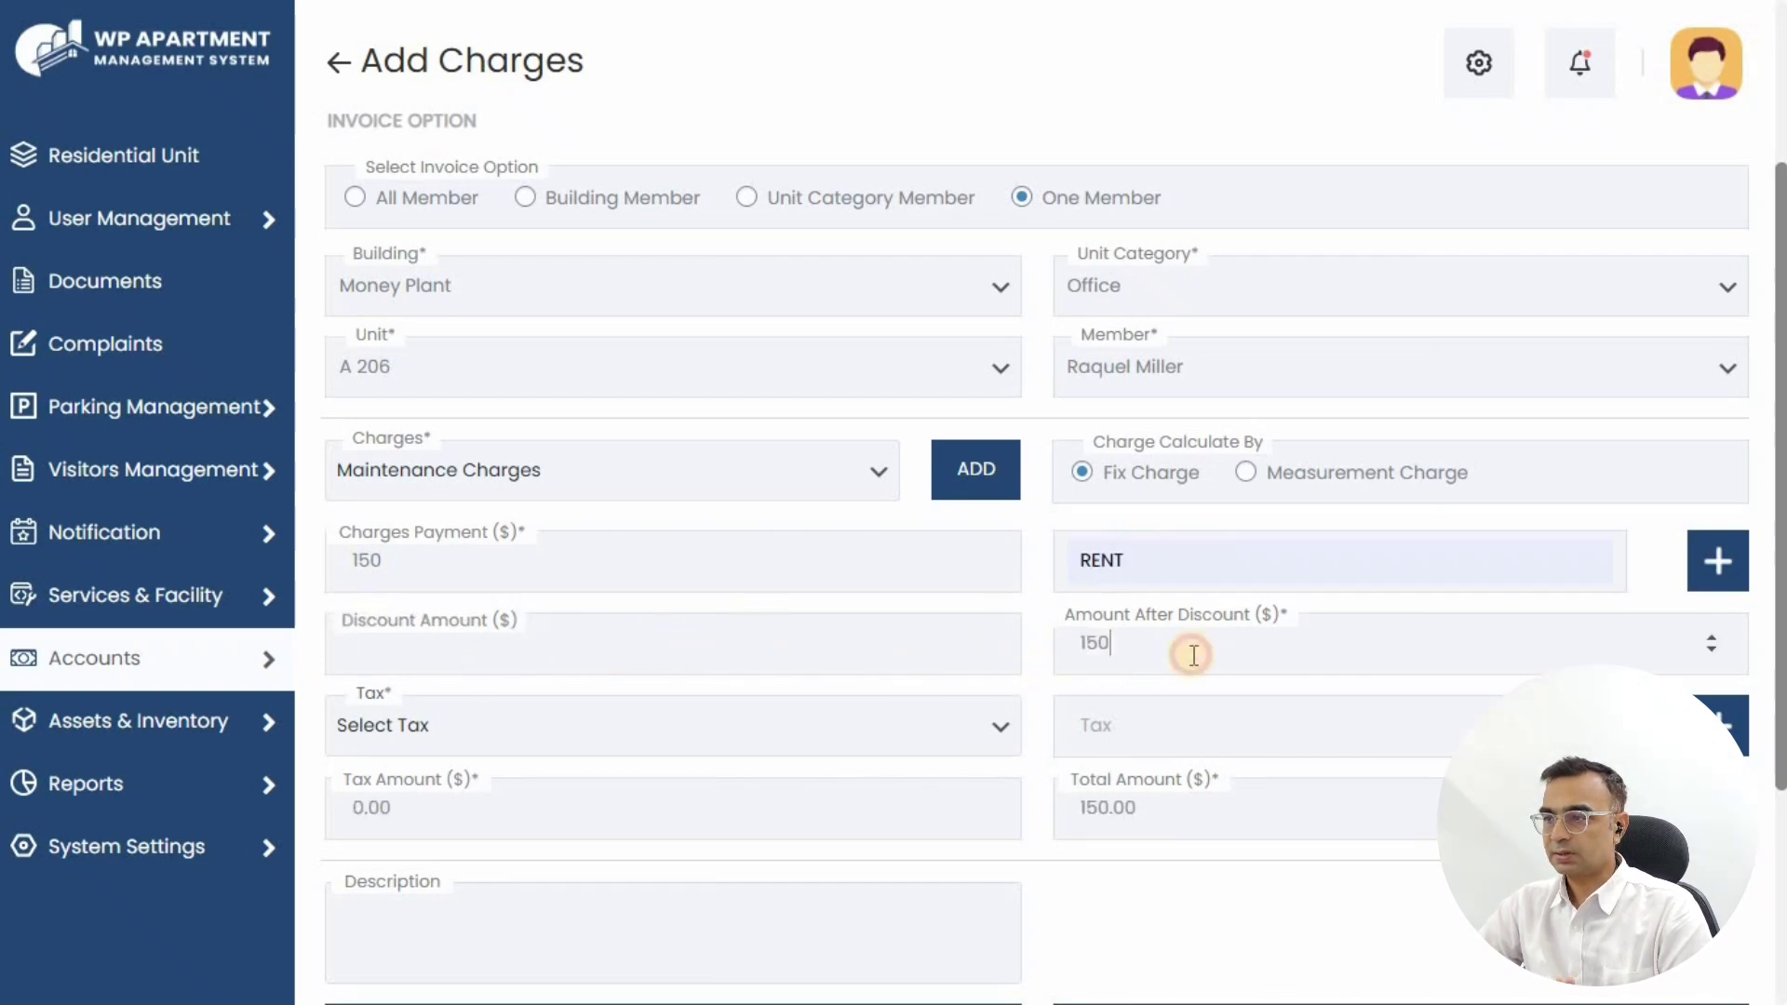
left_click(518, 730)
left_click(389, 809)
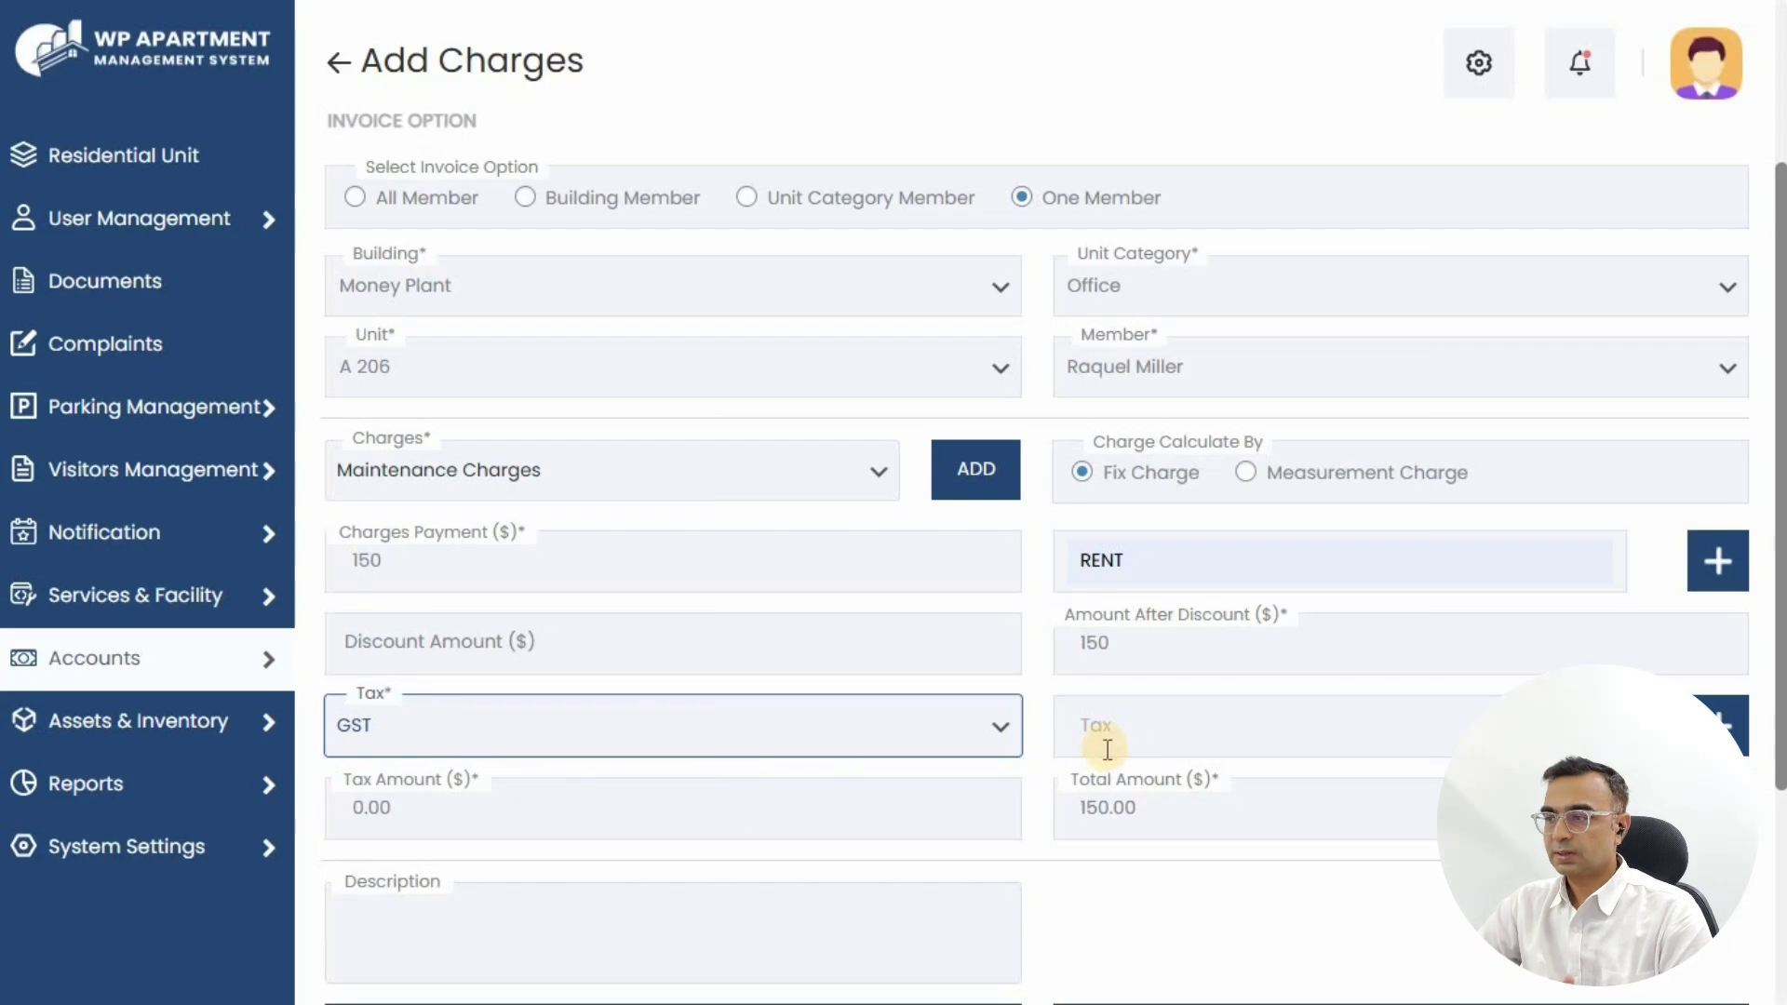
left_click(1069, 722)
scroll(1098, 689, "down", 2)
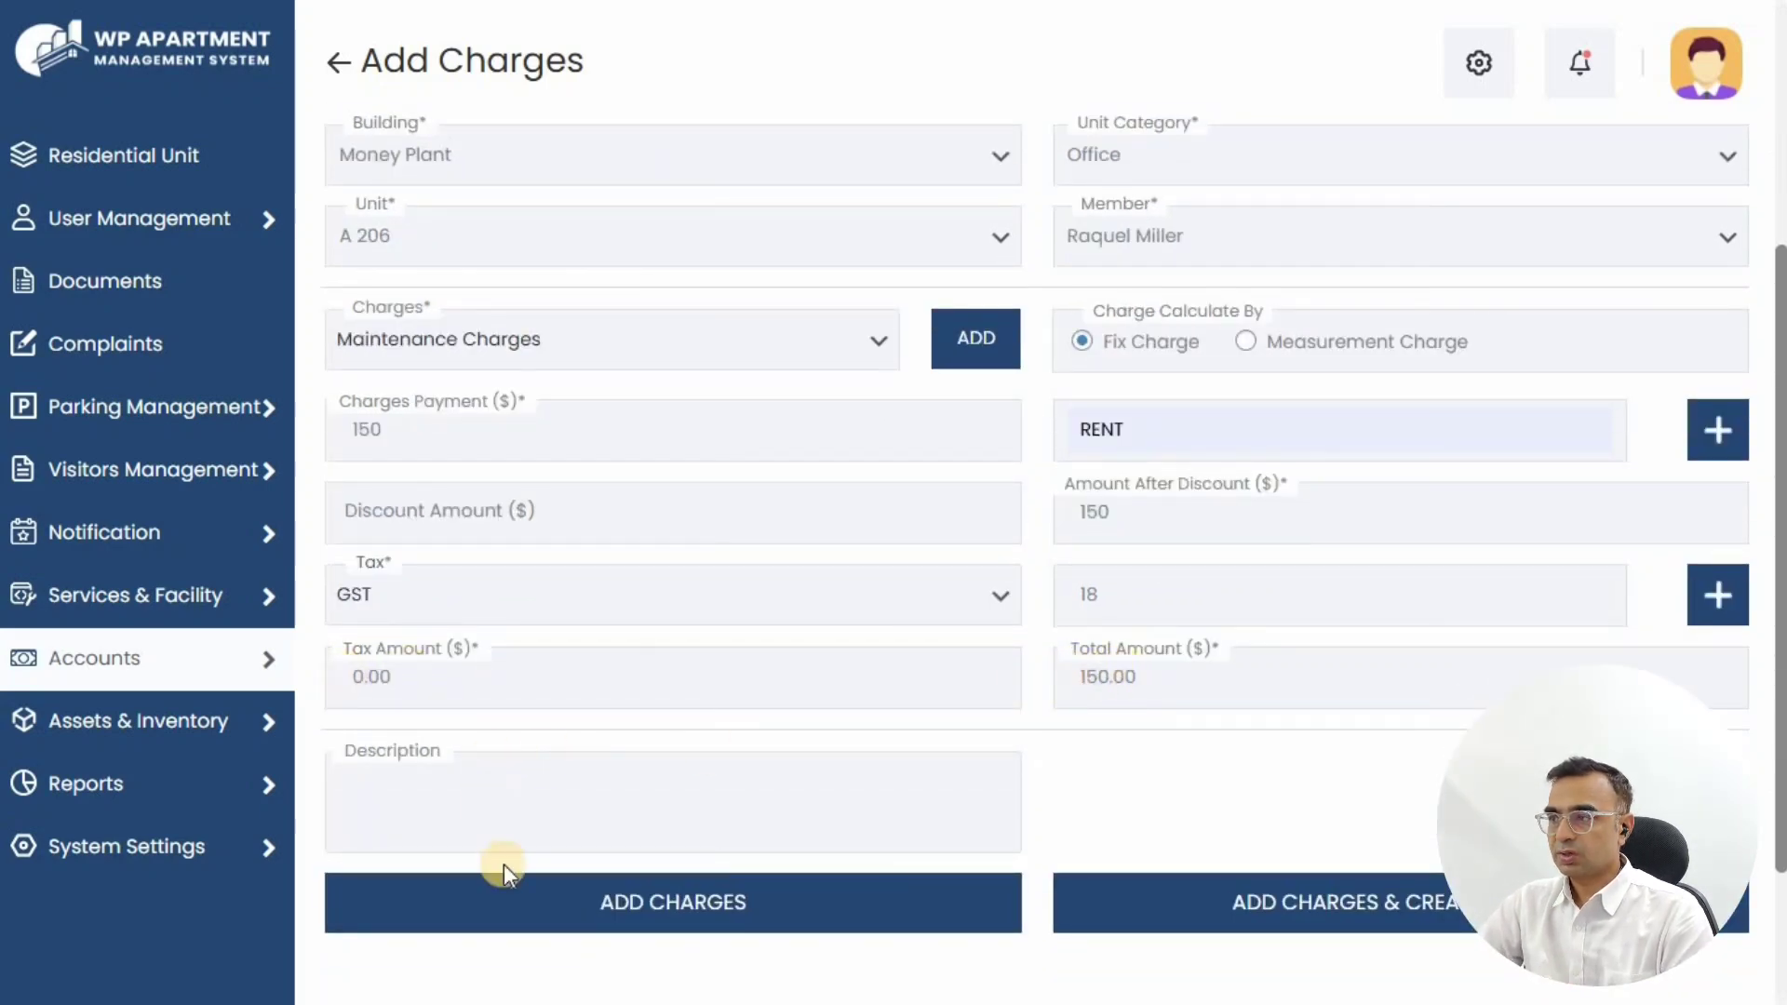
Step: Save the RENT charge with ADD CHARGES
left_click(678, 902)
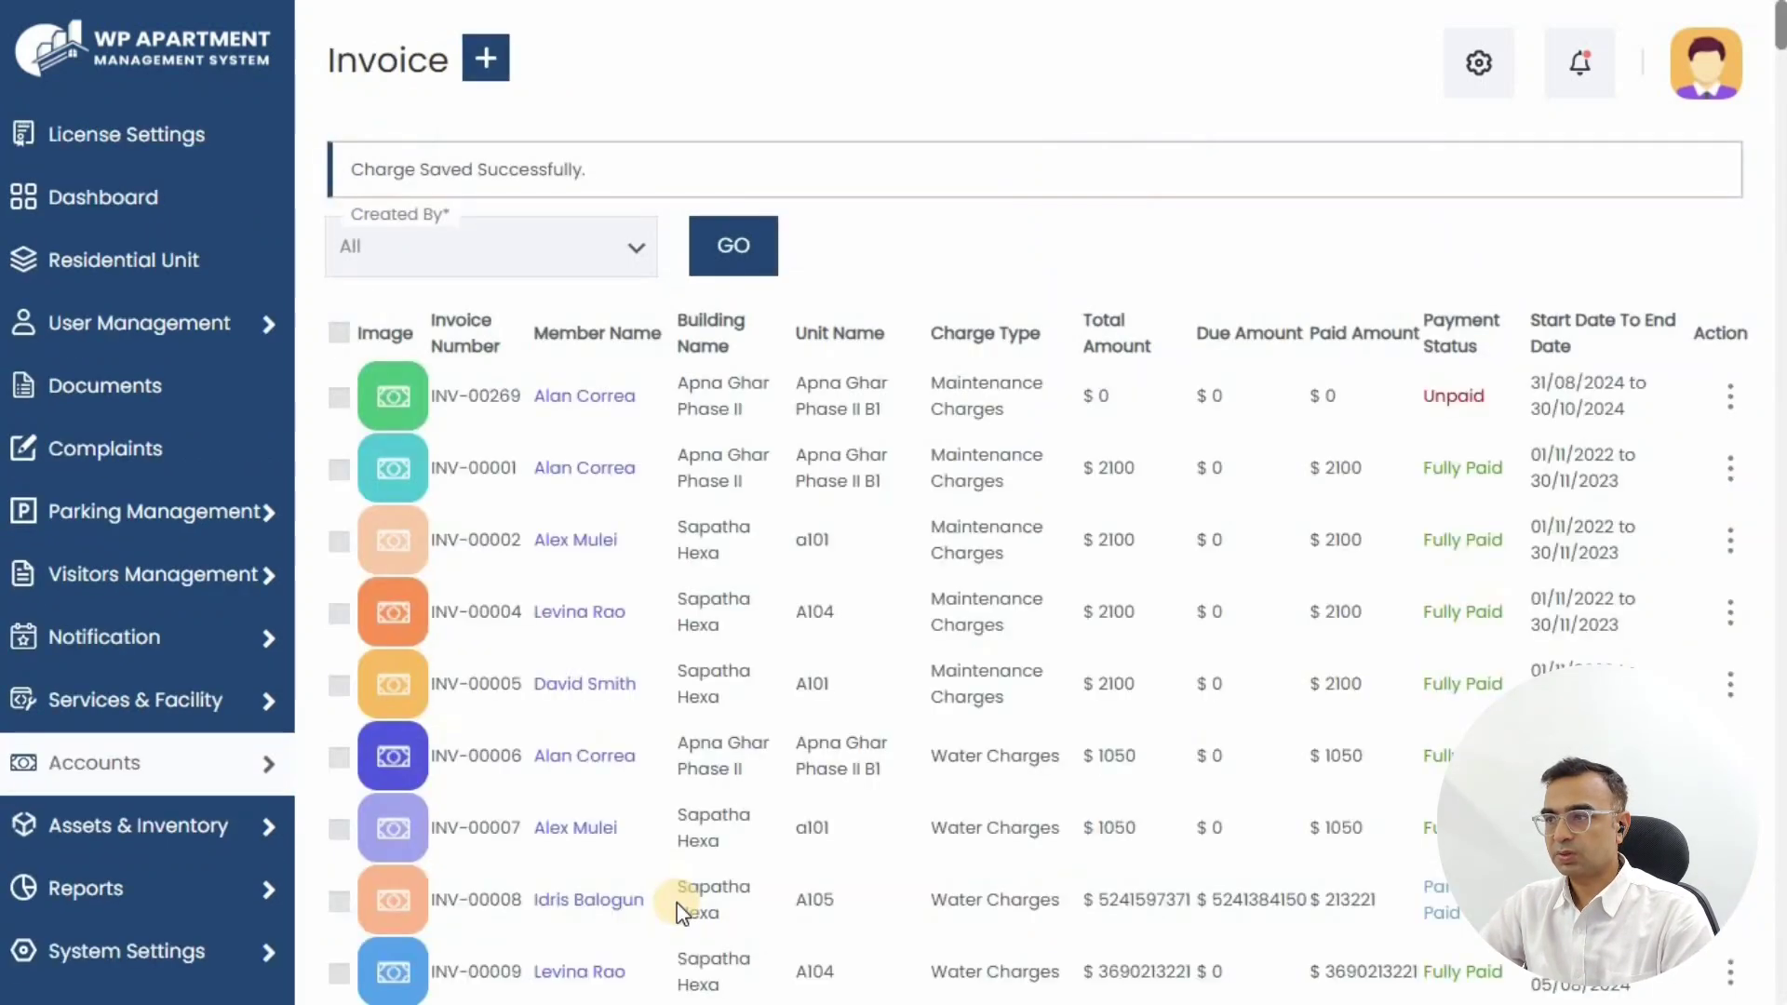
left_click_drag(398, 171, 646, 168)
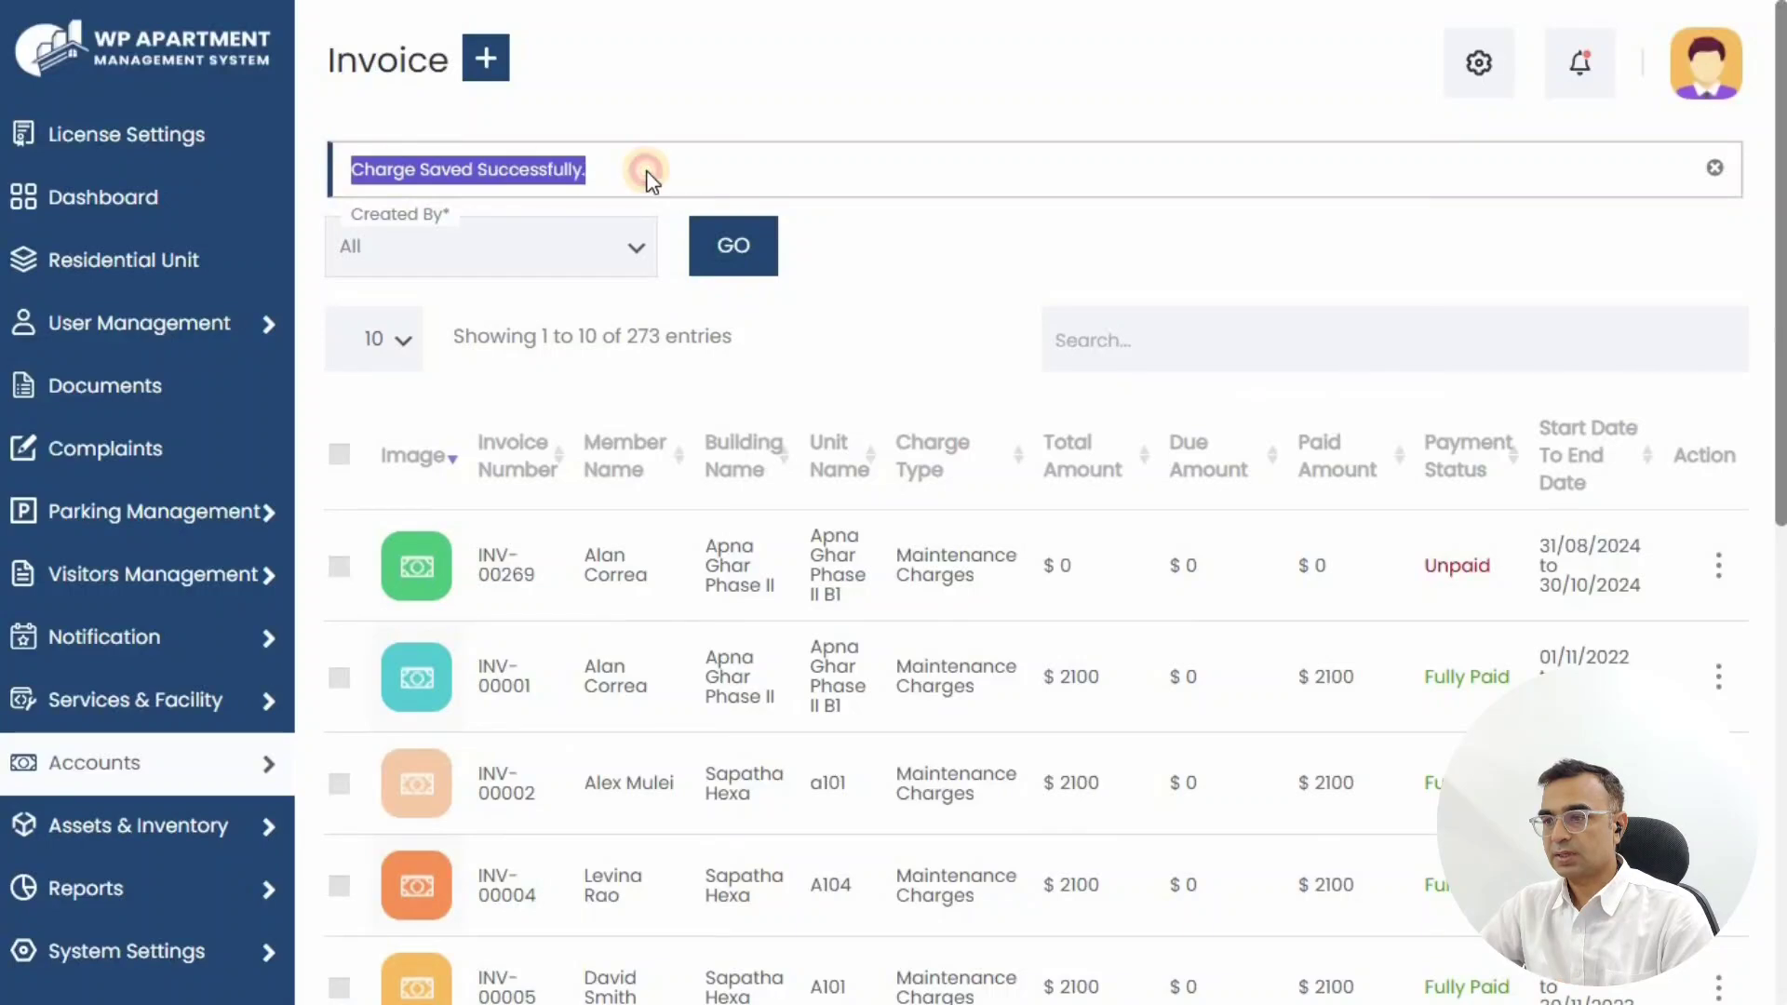
left_click(926, 309)
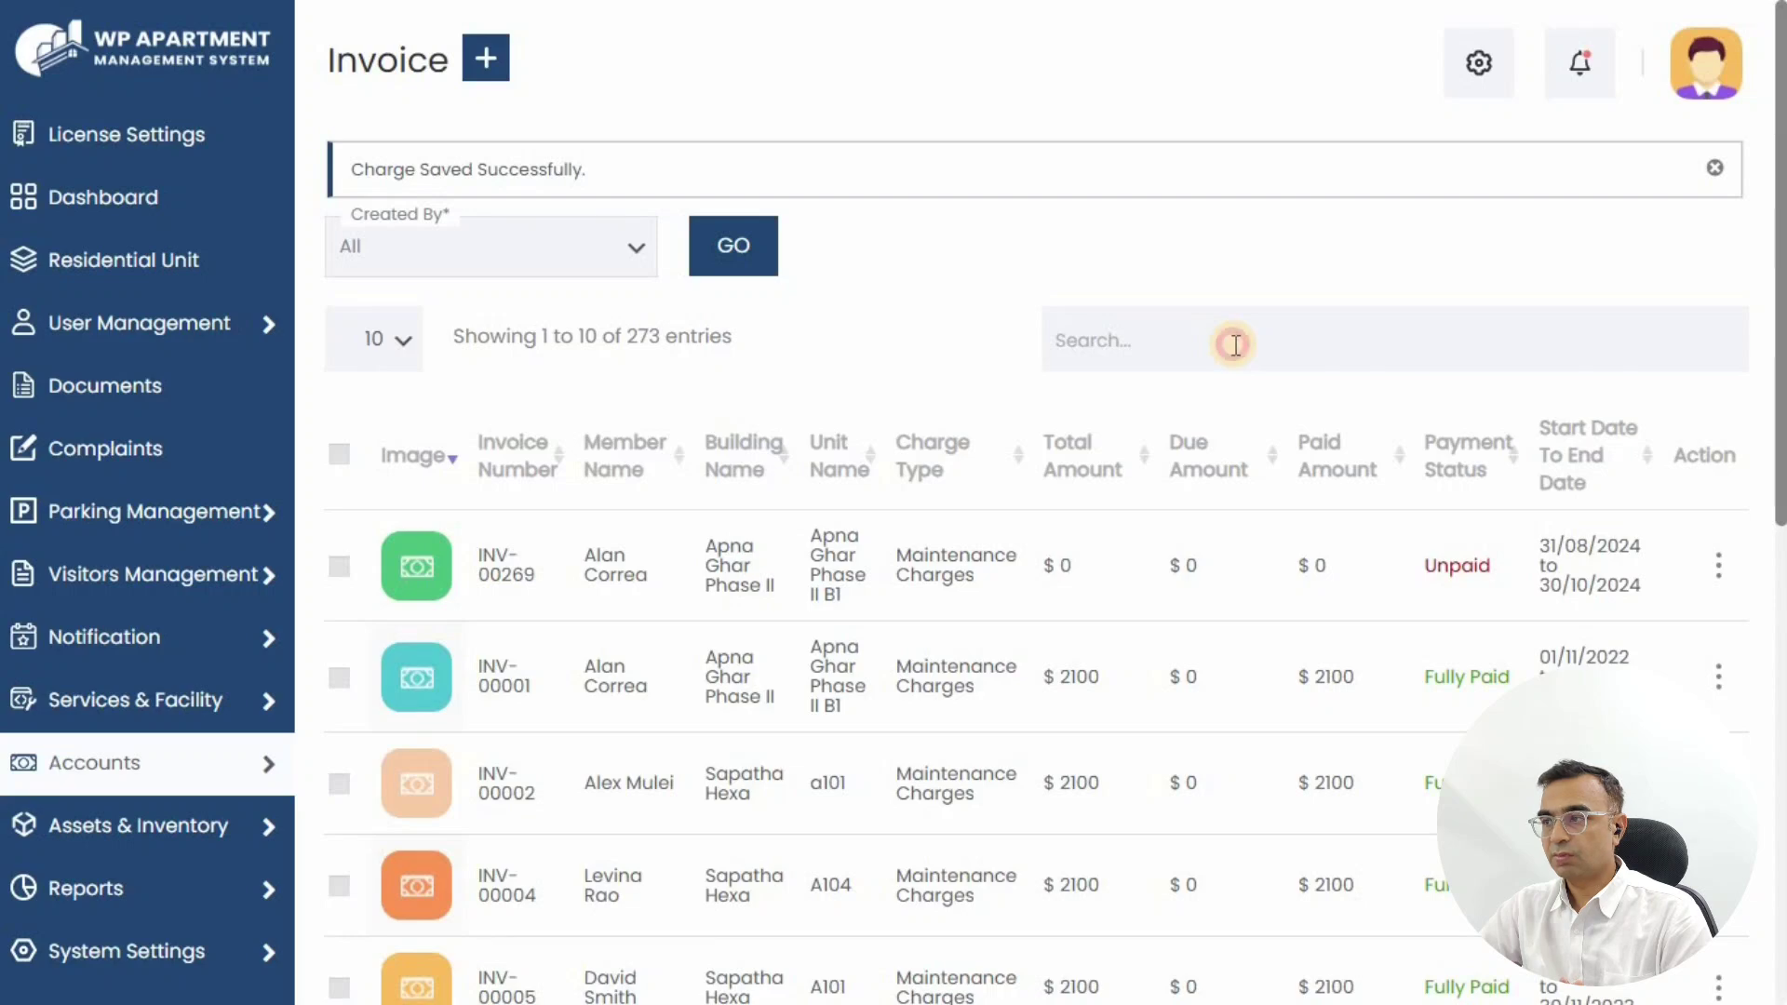
Step: Search the invoice list for A 206 and view invoice INV-00206
type("A 206")
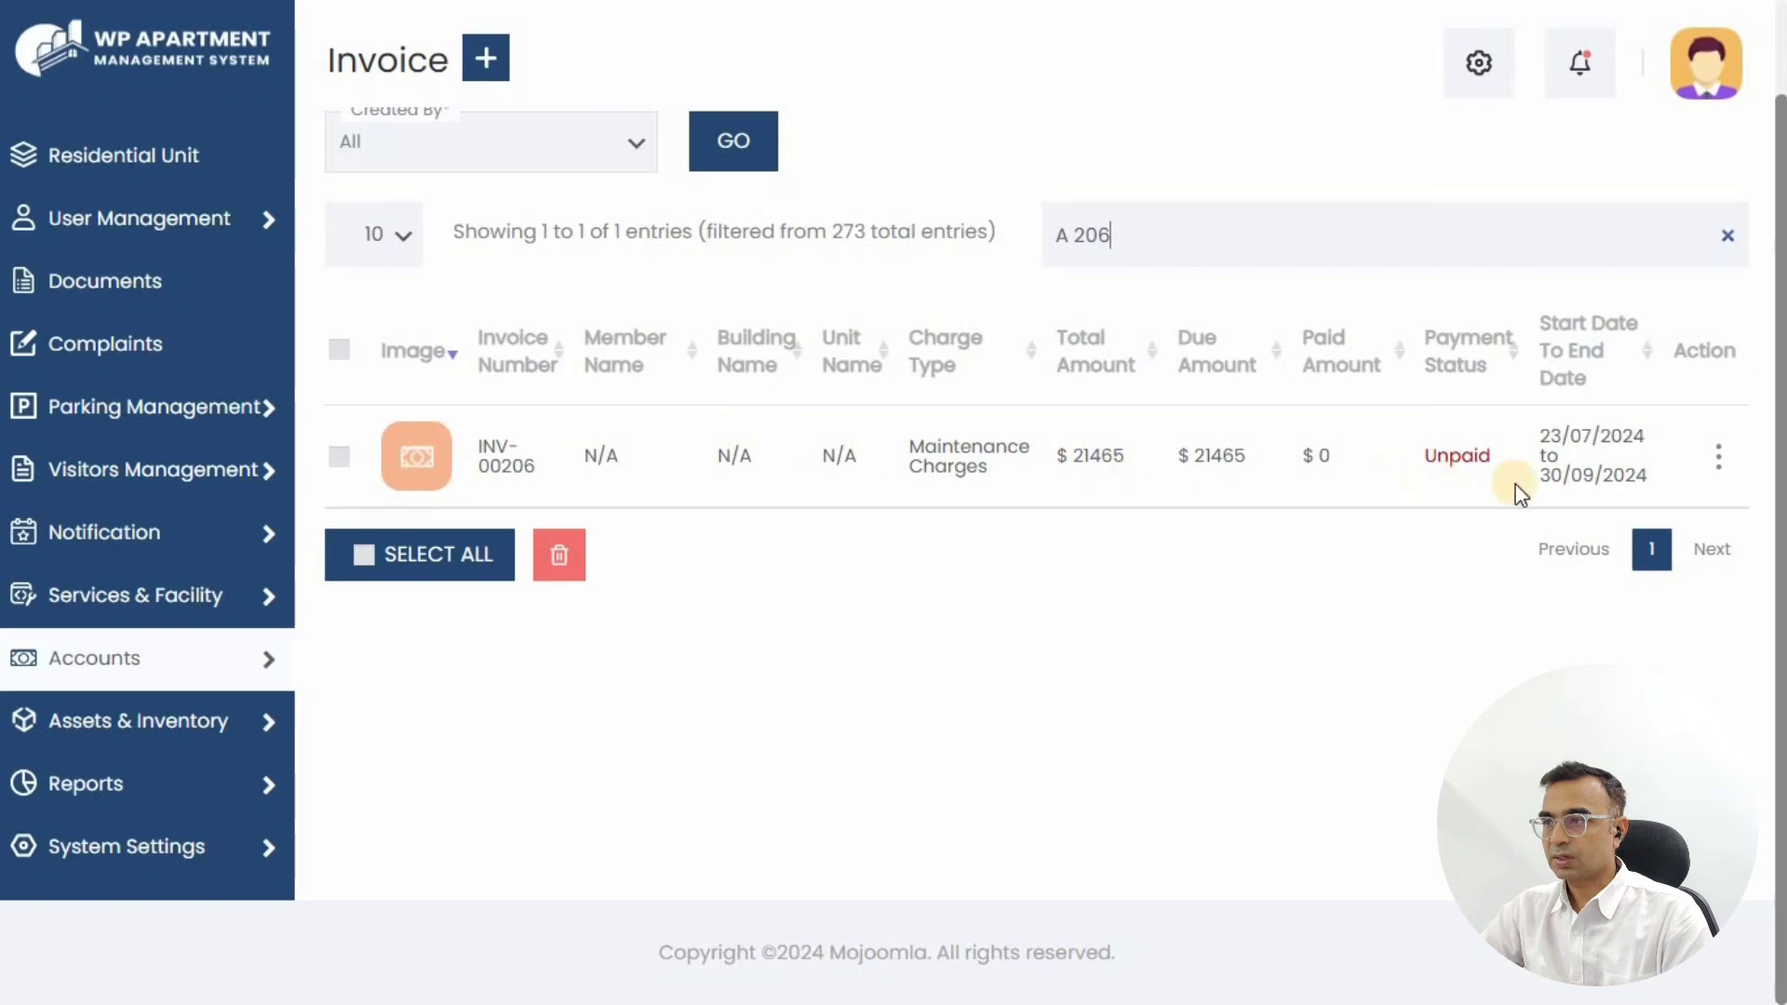
left_click(1724, 467)
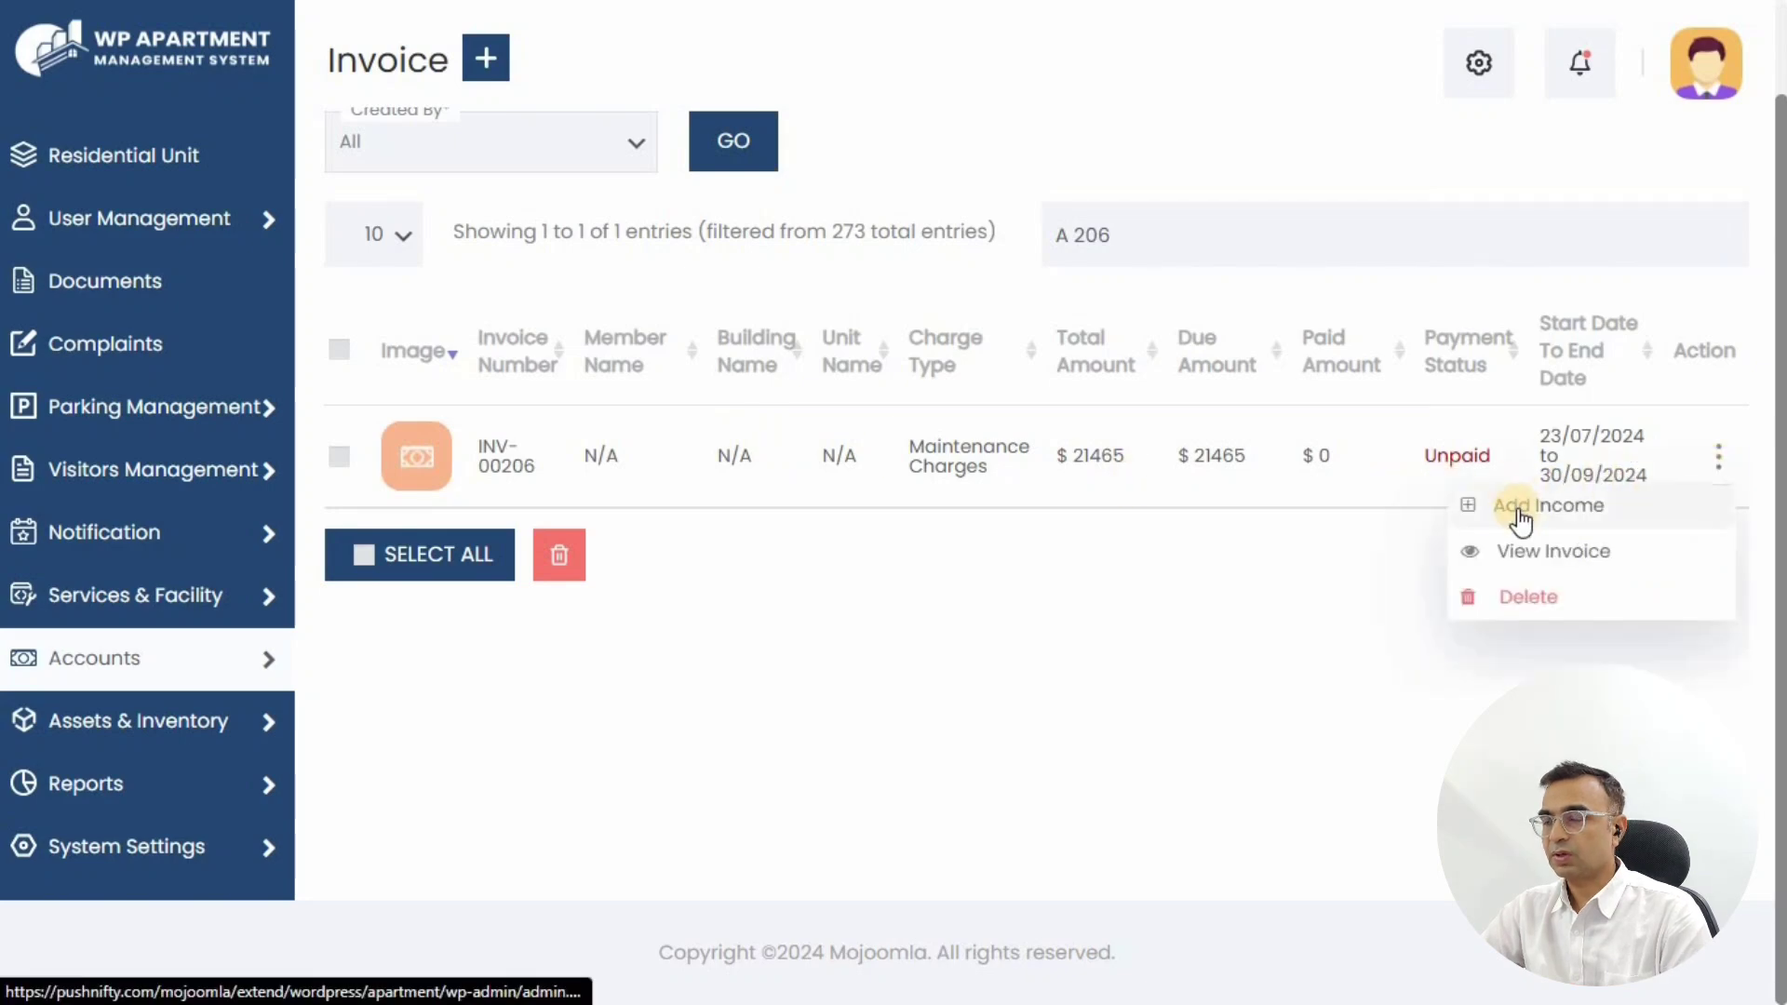
left_click(1517, 558)
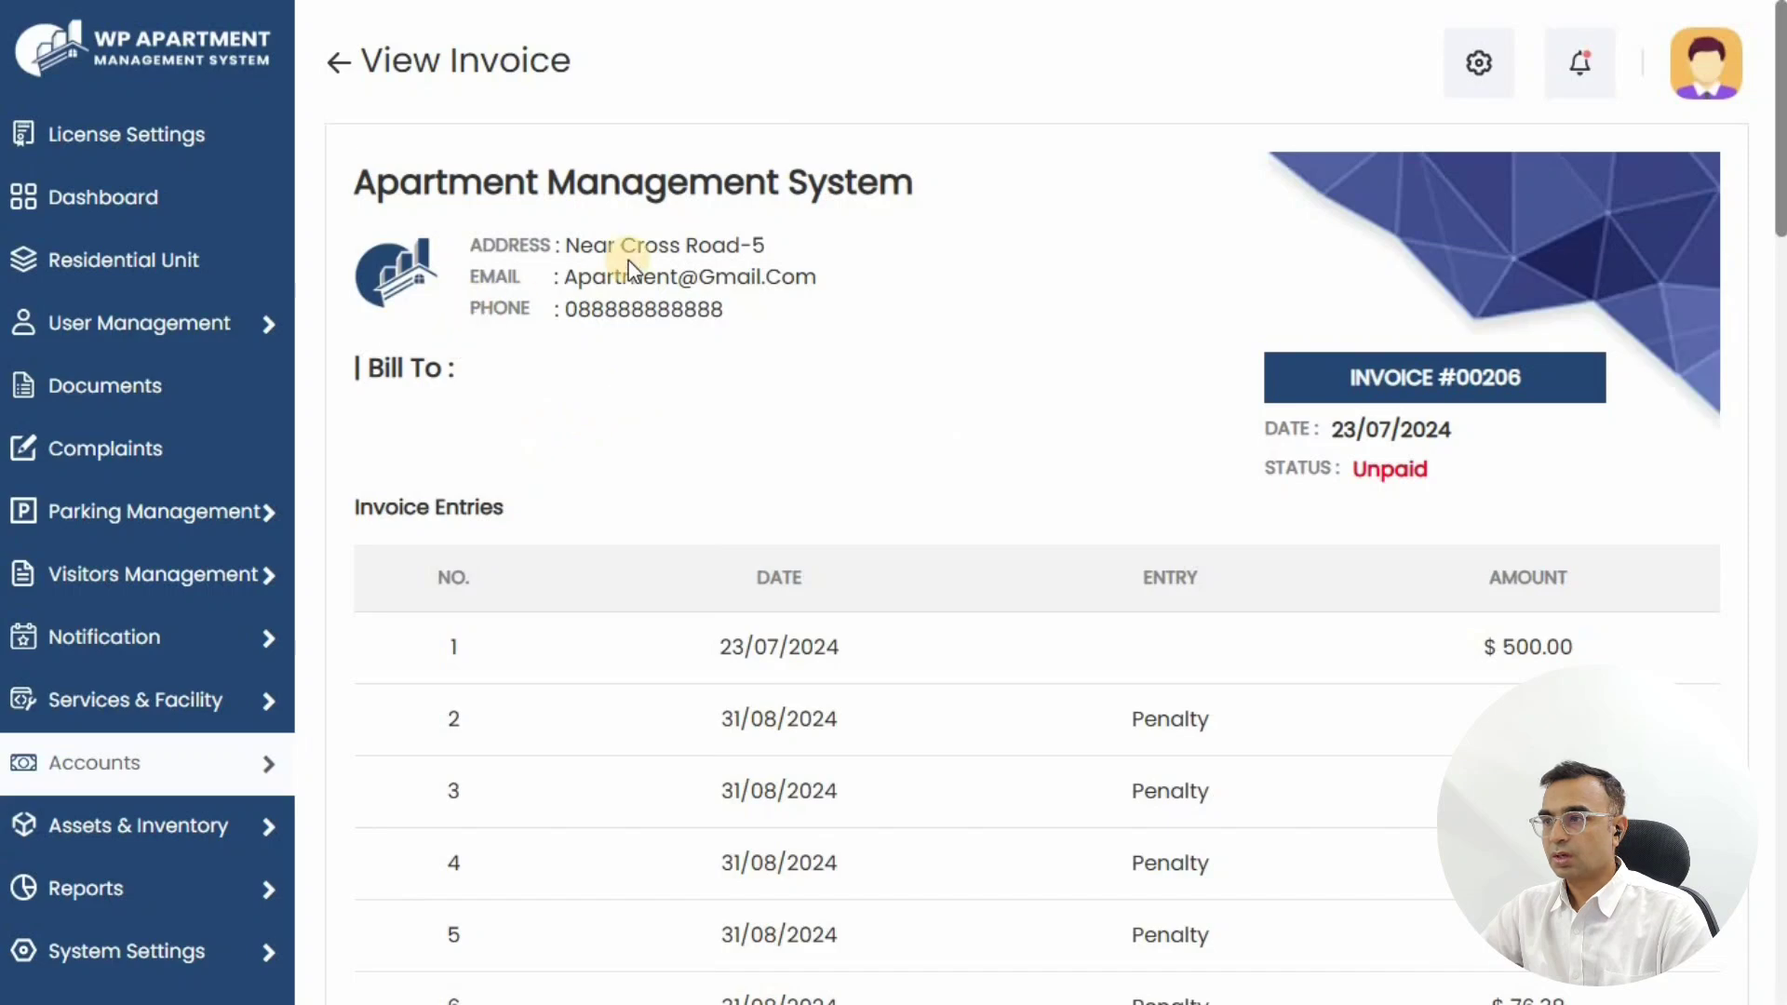
Step: Review invoice #00206's $500.00 and Penalty entries, then return to the Dashboard
scroll(921, 244, "down", 10)
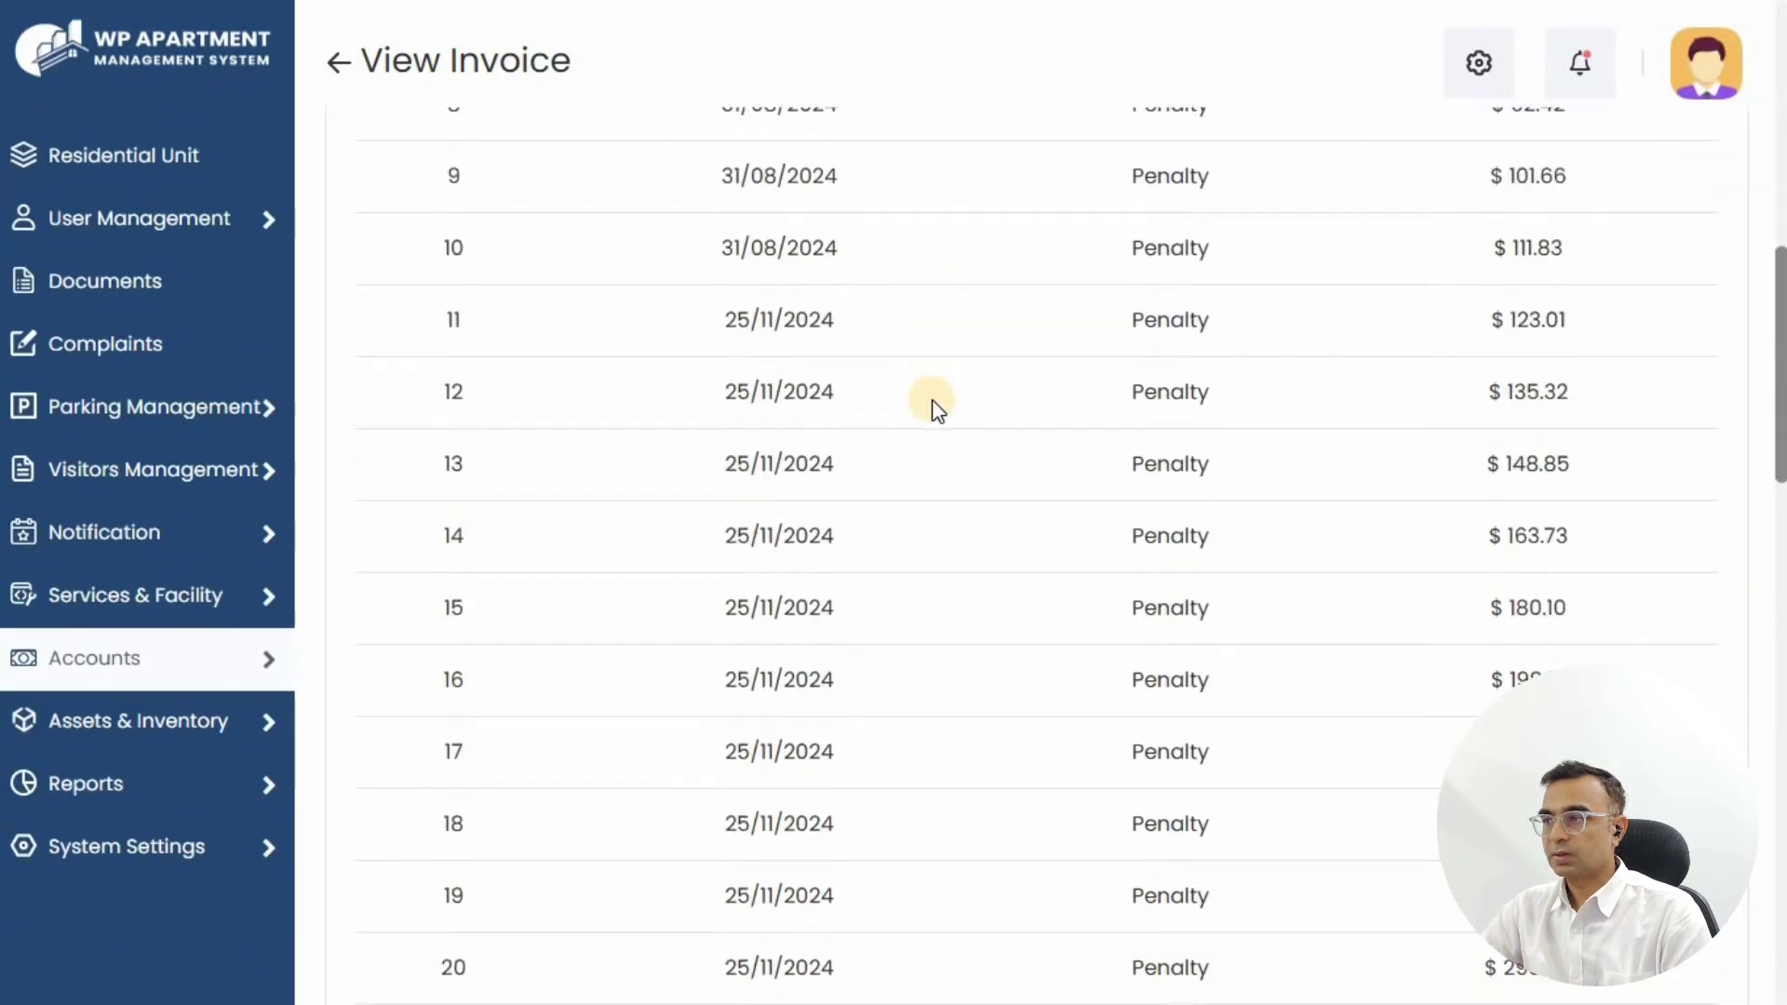
scroll(934, 405, "down", 15)
scroll(934, 406, "up", 18)
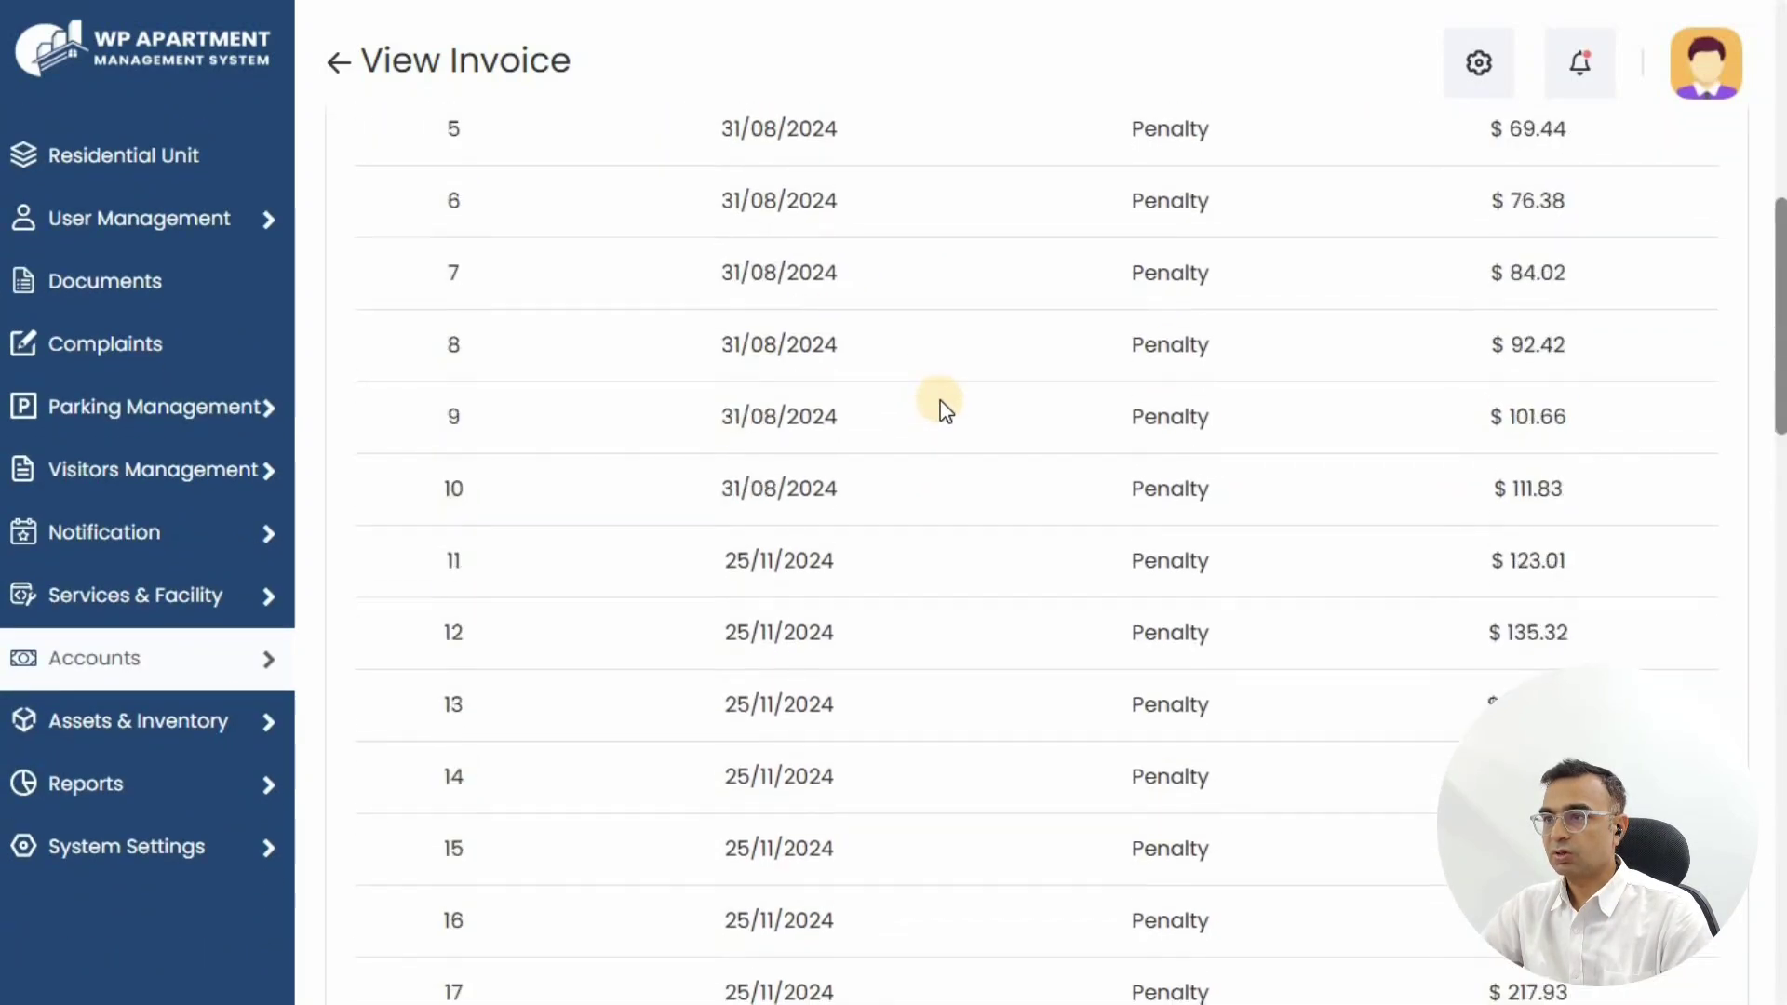
scroll(945, 409, "up", 8)
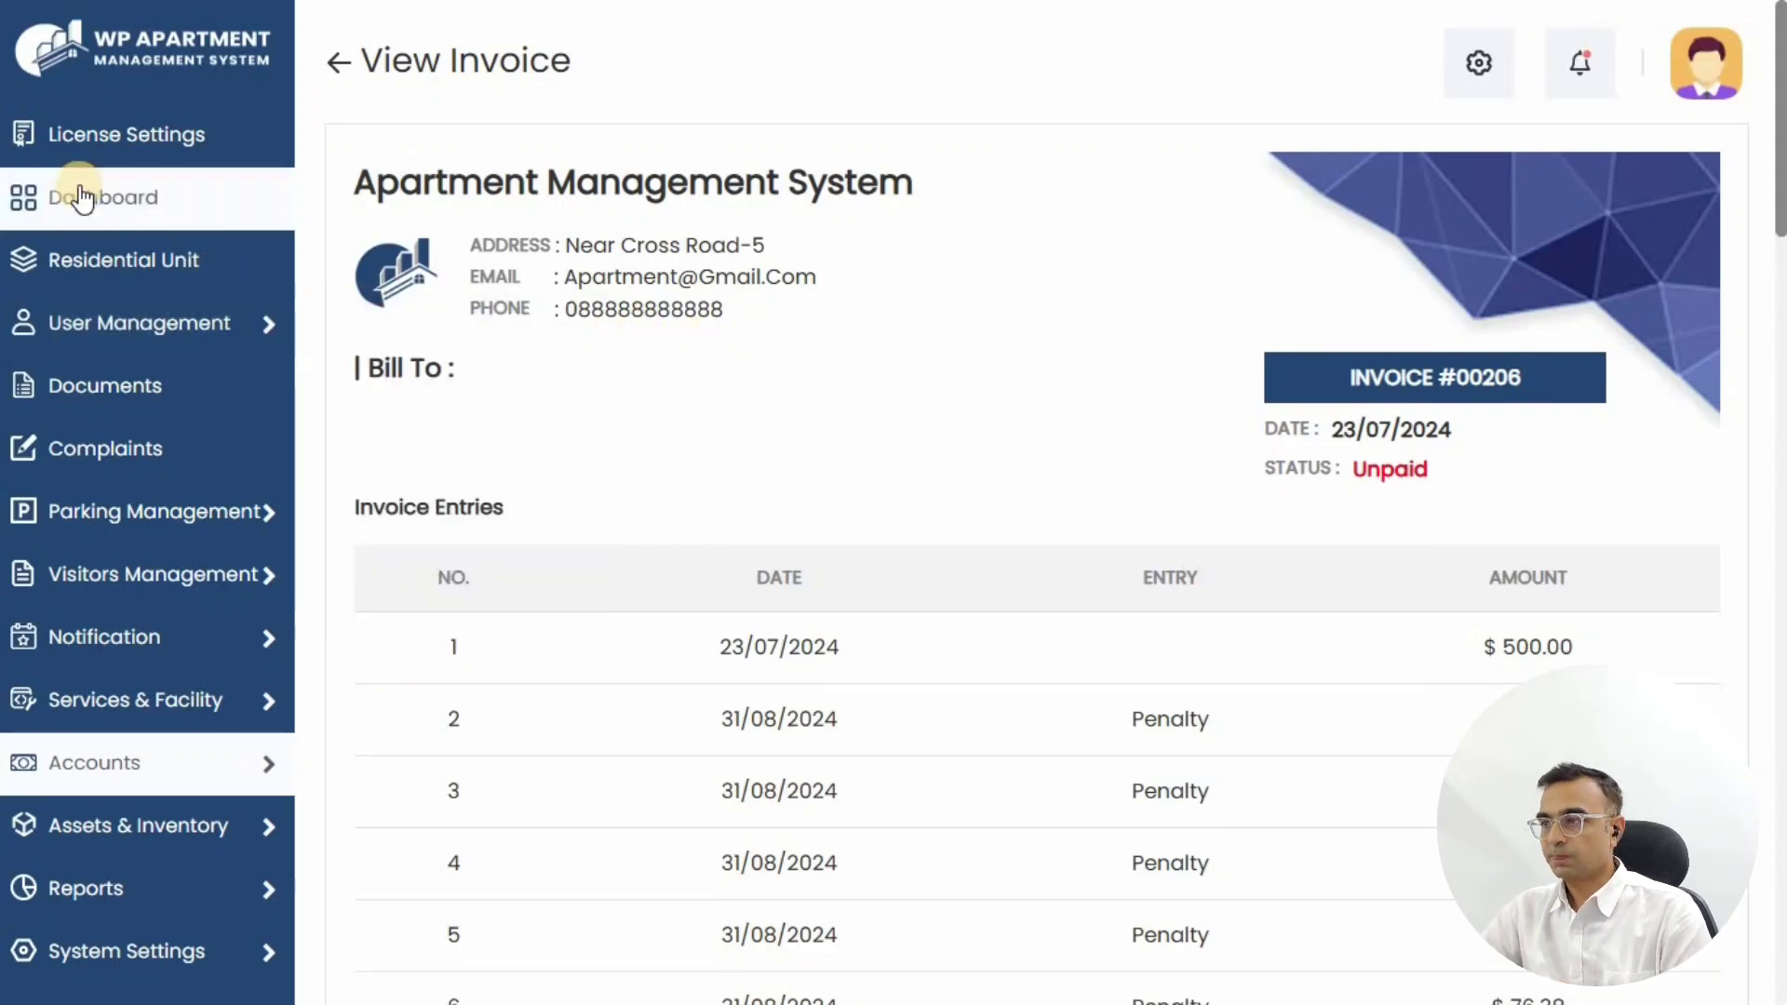
left_click(155, 211)
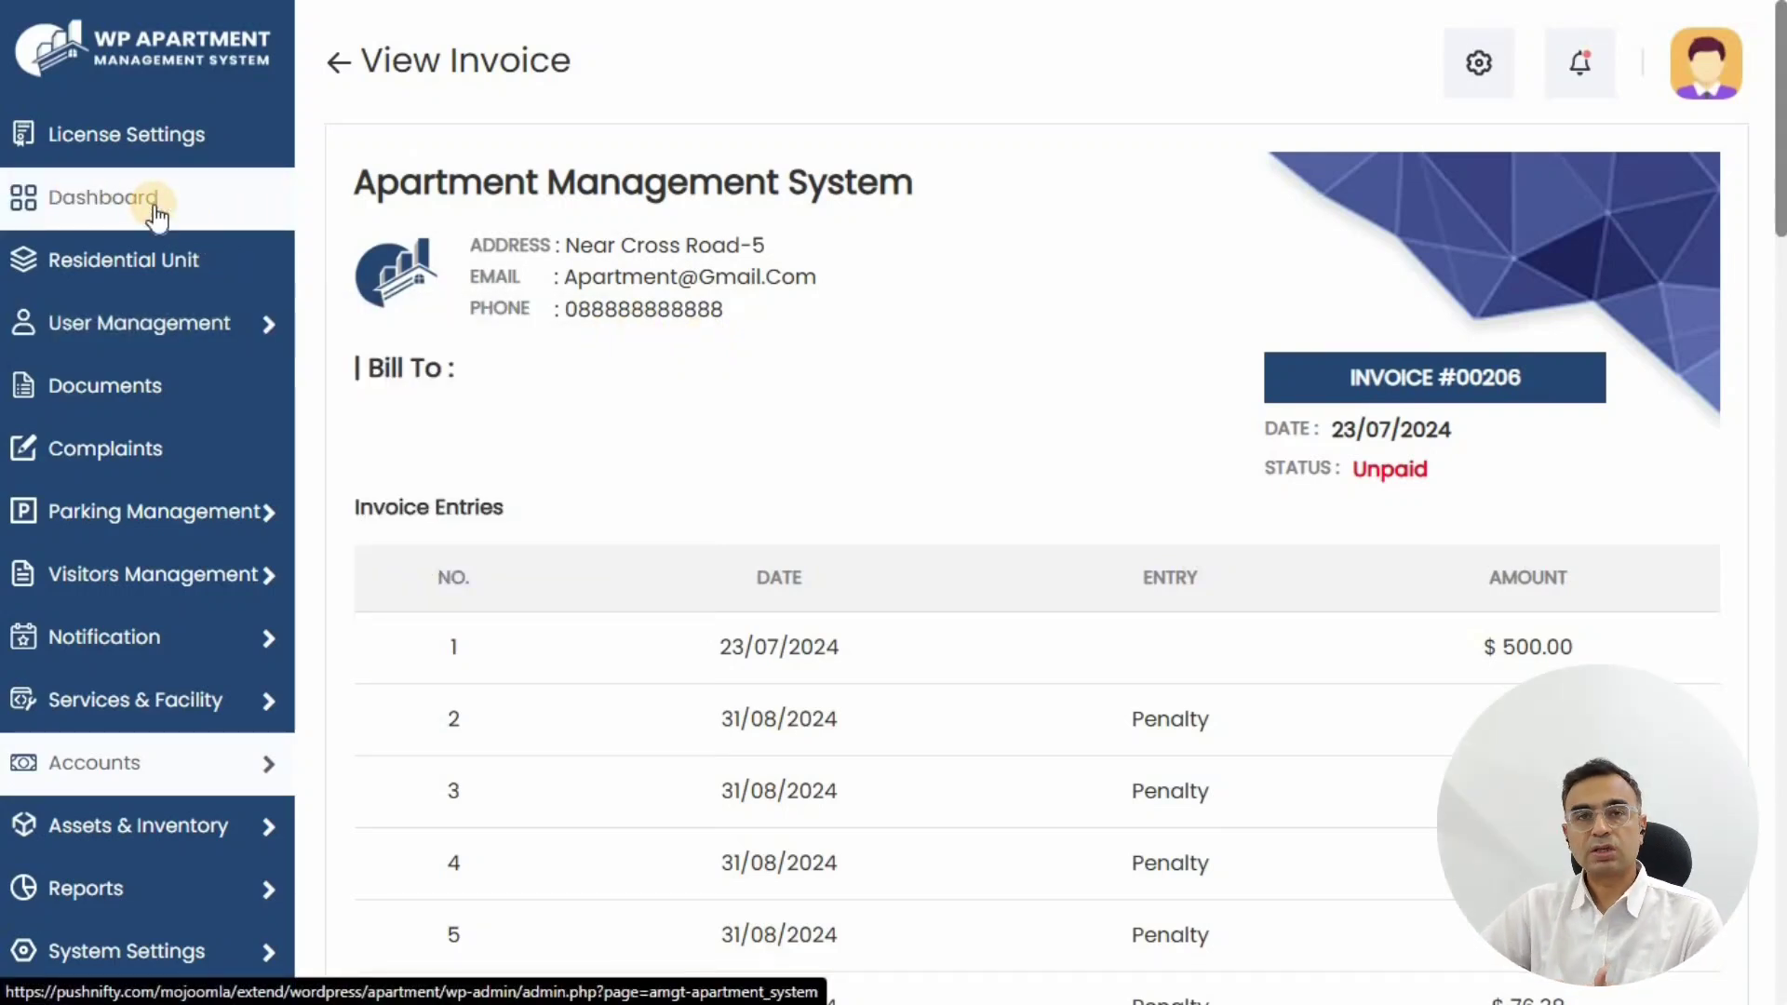